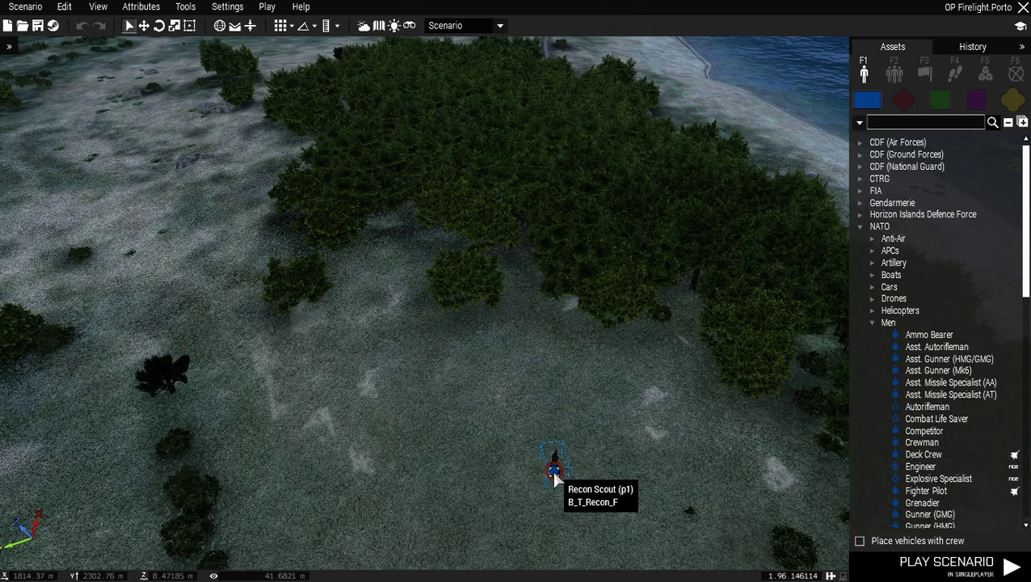
- Review the attributes of the Recon Scout player unit p1, including its variable name and player control setting
click(552, 469)
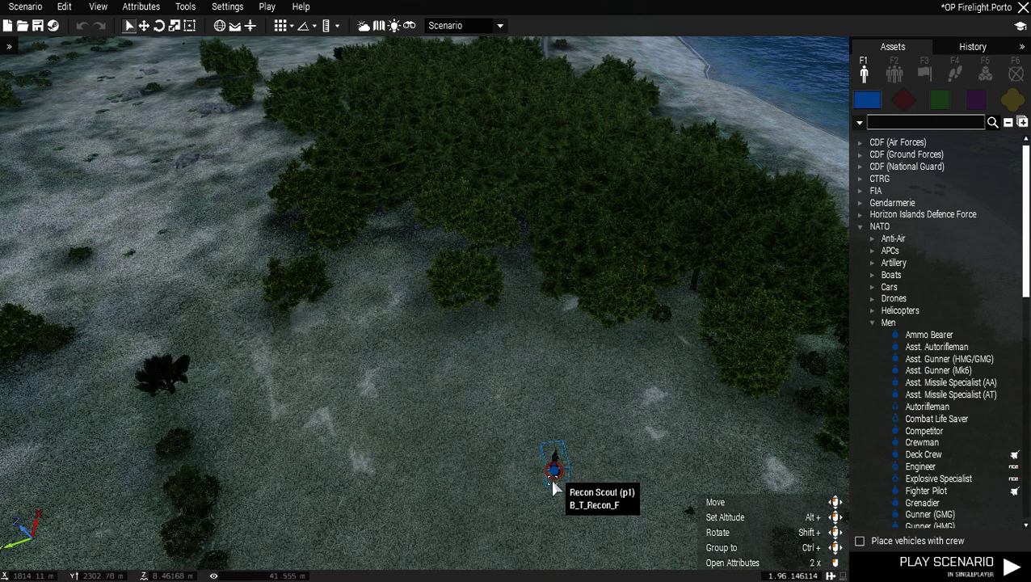
scroll(552, 469, up, 5)
double_click(548, 448)
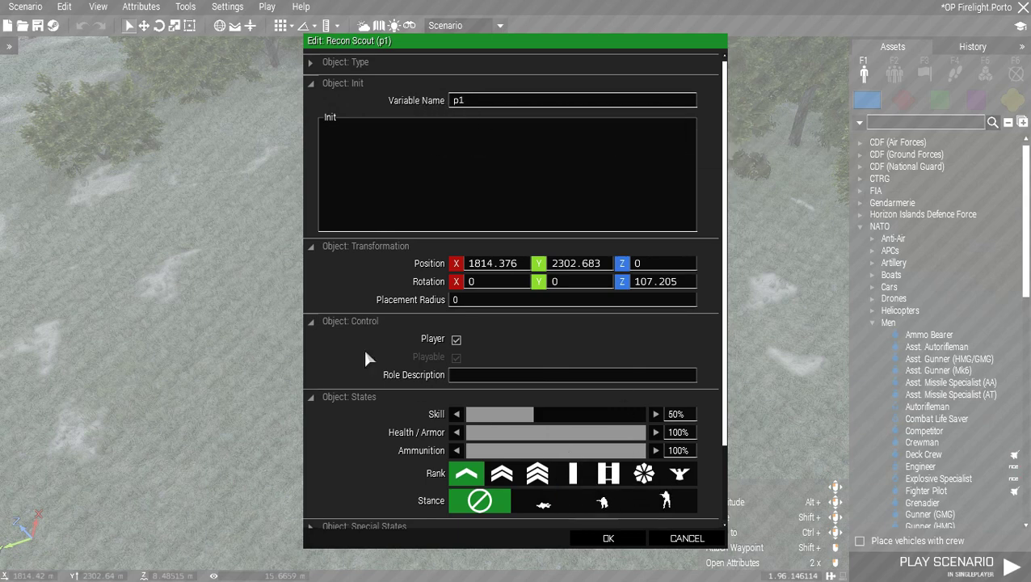
click(606, 538)
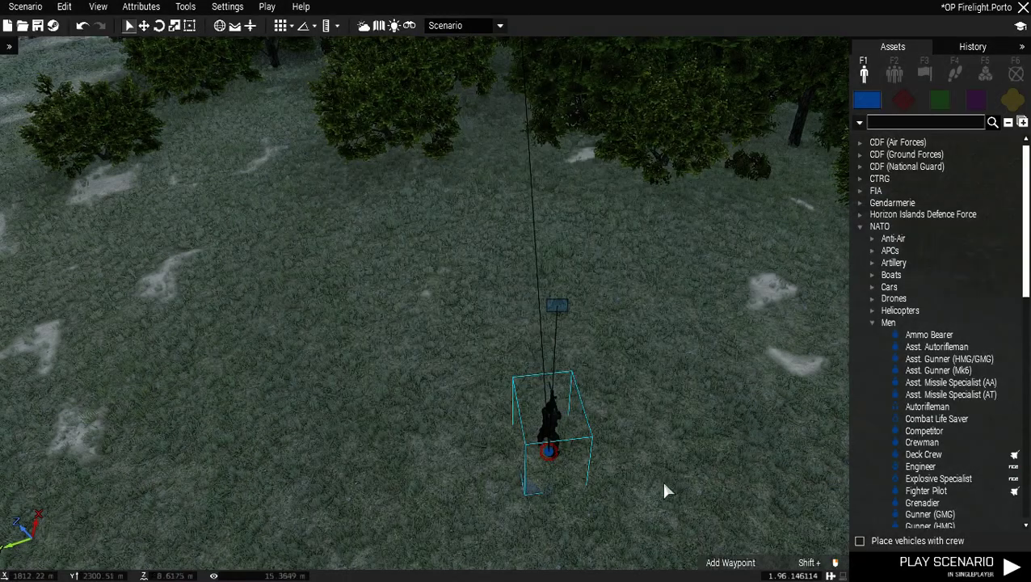
- Follow the route of group Alpha 1-1 from the Recon Scout to its MOVE waypoint by the beach village
right_drag(664, 482, 662, 460)
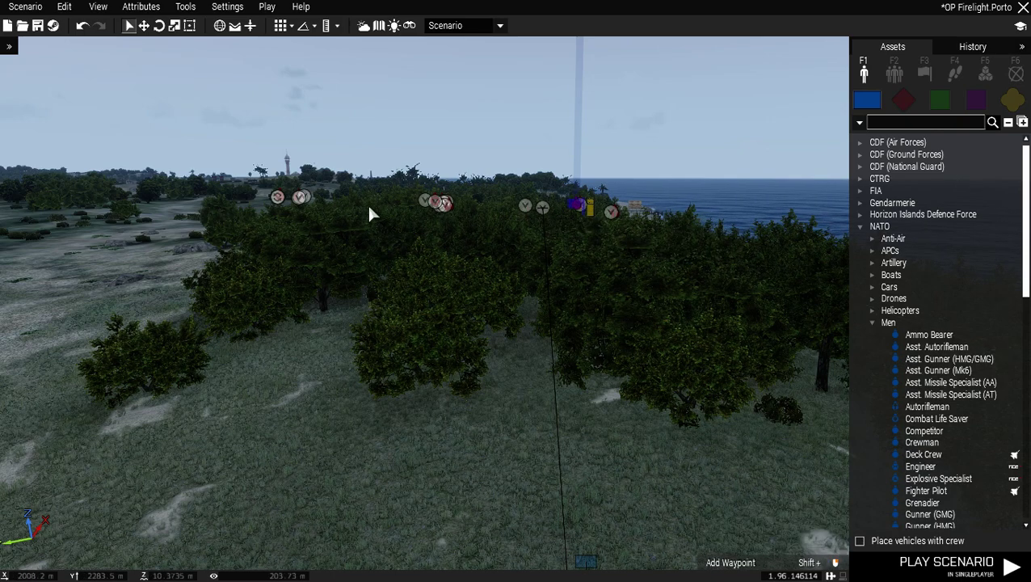
scroll(627, 391, down, 5)
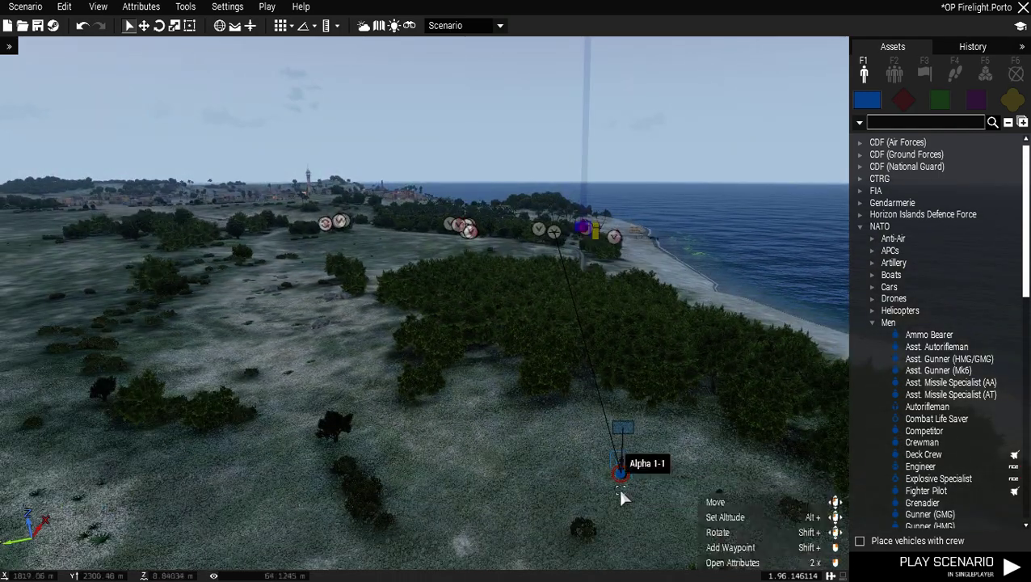
click(622, 473)
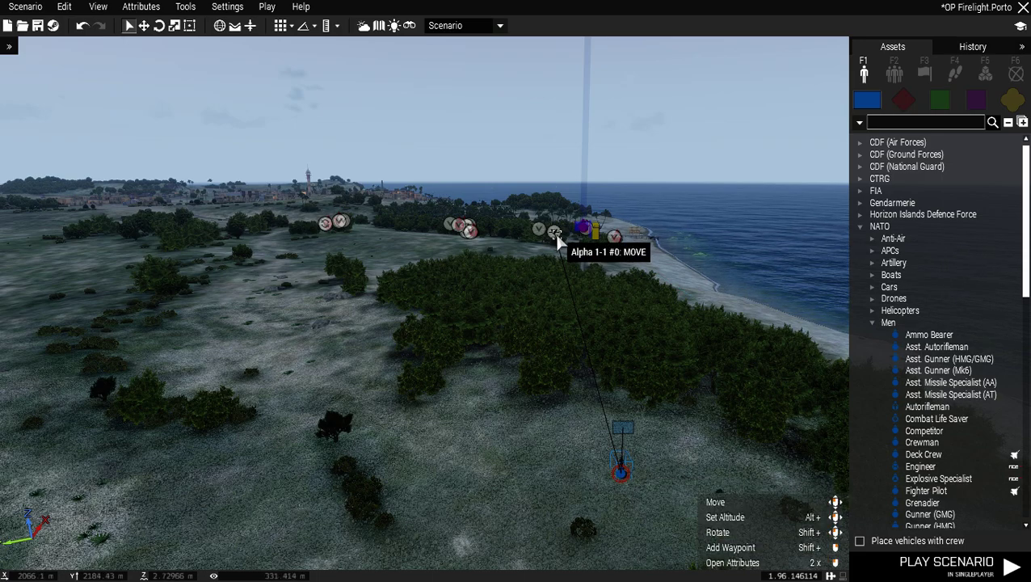
key(w)
key(d)
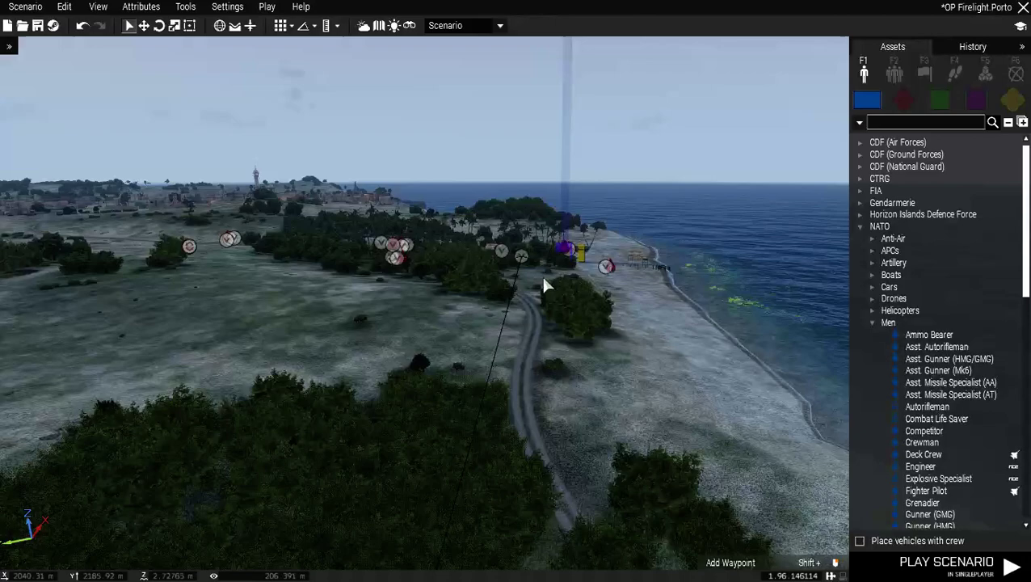
key(w)
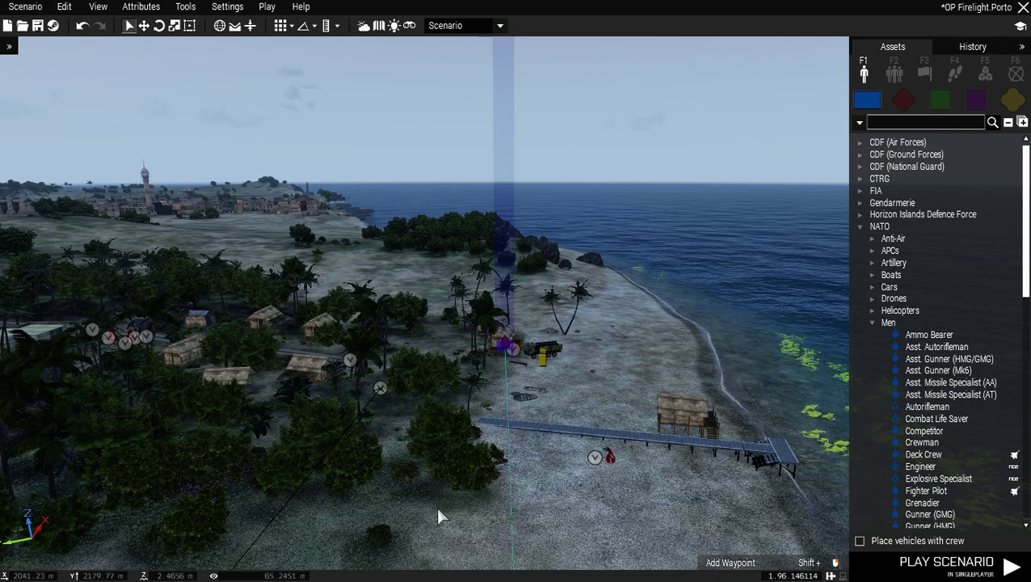
right_drag(430, 512, 419, 527)
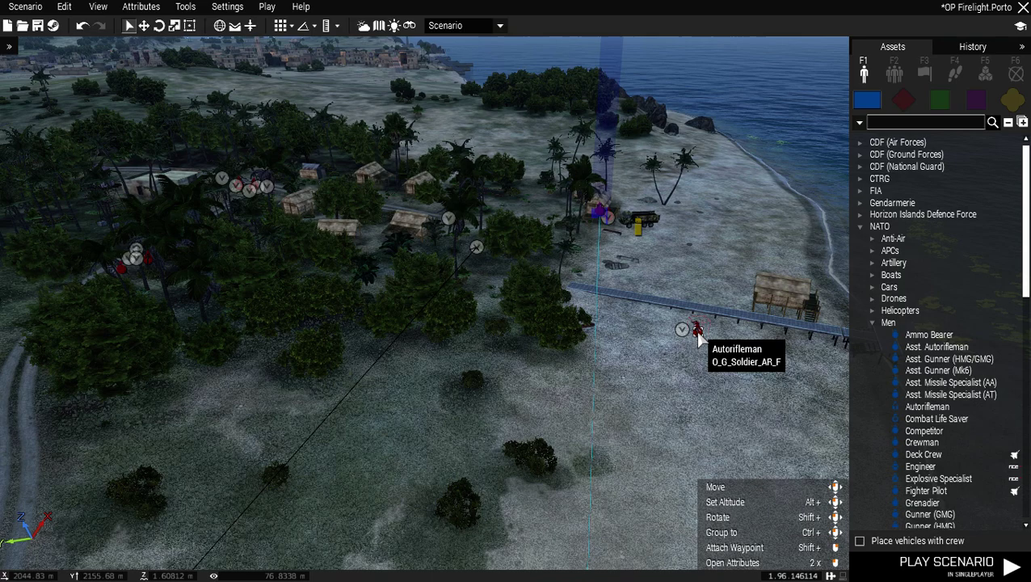
- Inspect the skill and probability of presence of the Autorifleman standing on the beach beside the pier
key(d)
scroll(626, 447, up, 6)
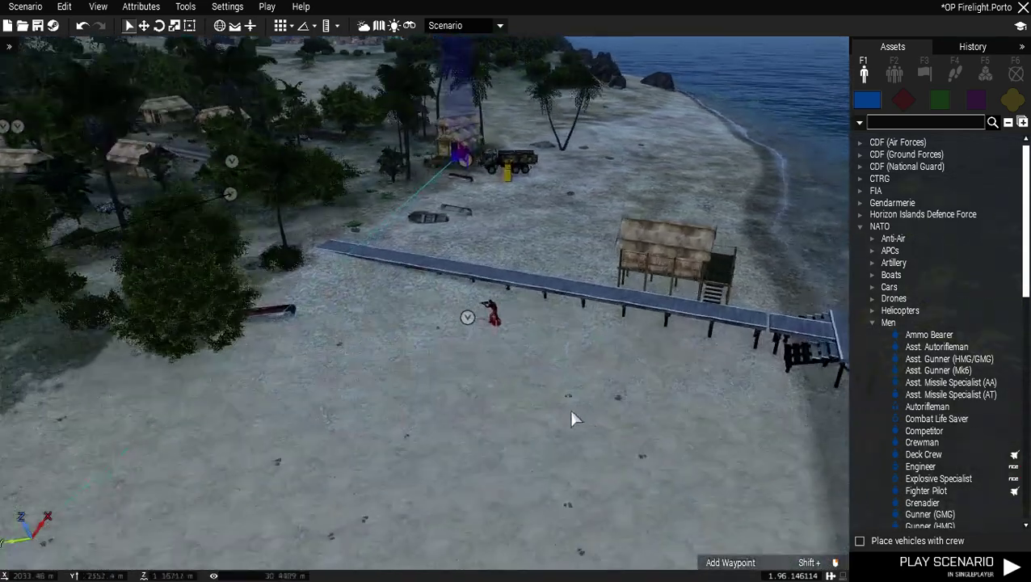
scroll(517, 400, up, 3)
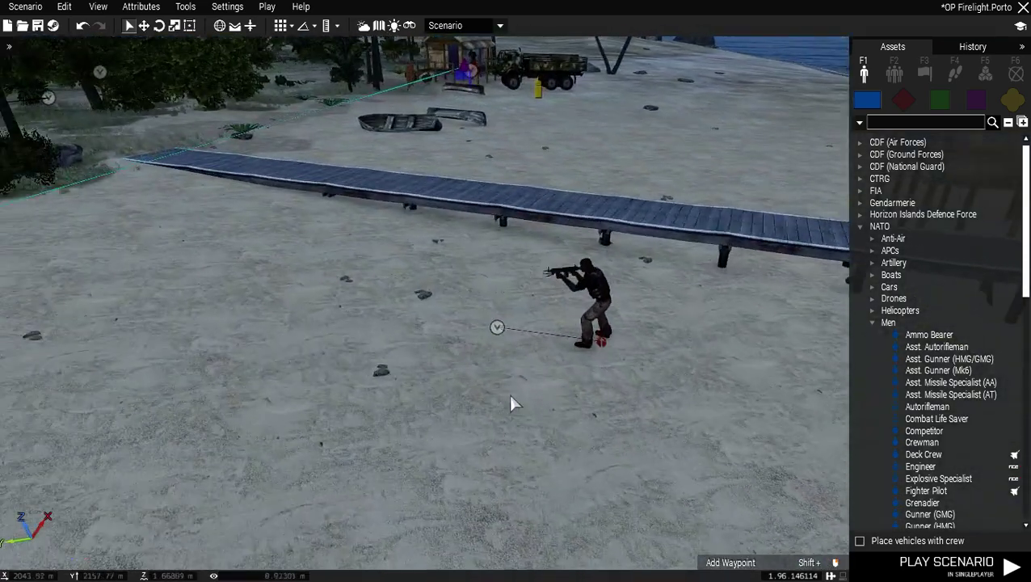
scroll(509, 400, up, 2)
scroll(510, 396, up, 2)
key(d)
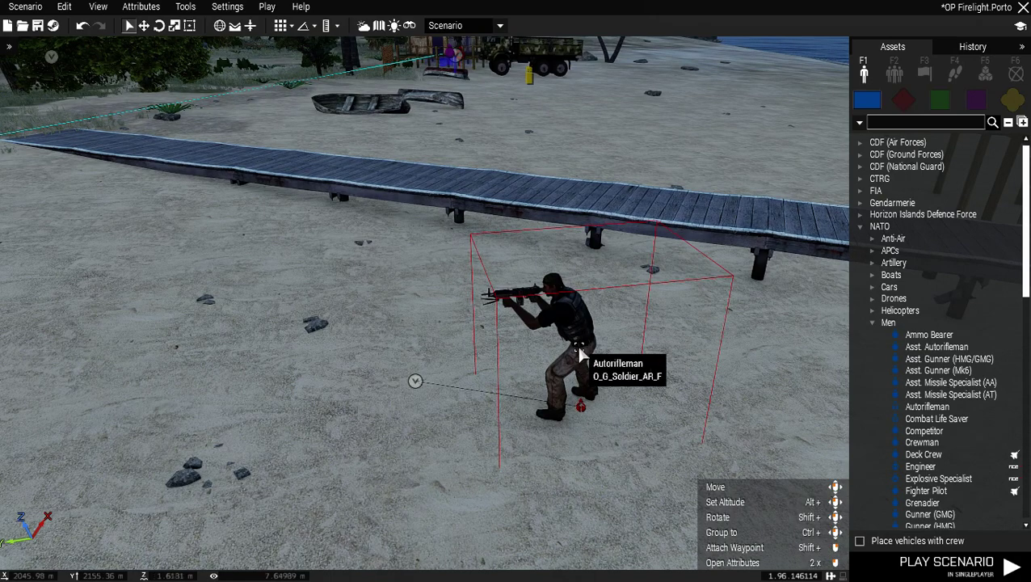
double_click(579, 404)
scroll(360, 430, down, 2)
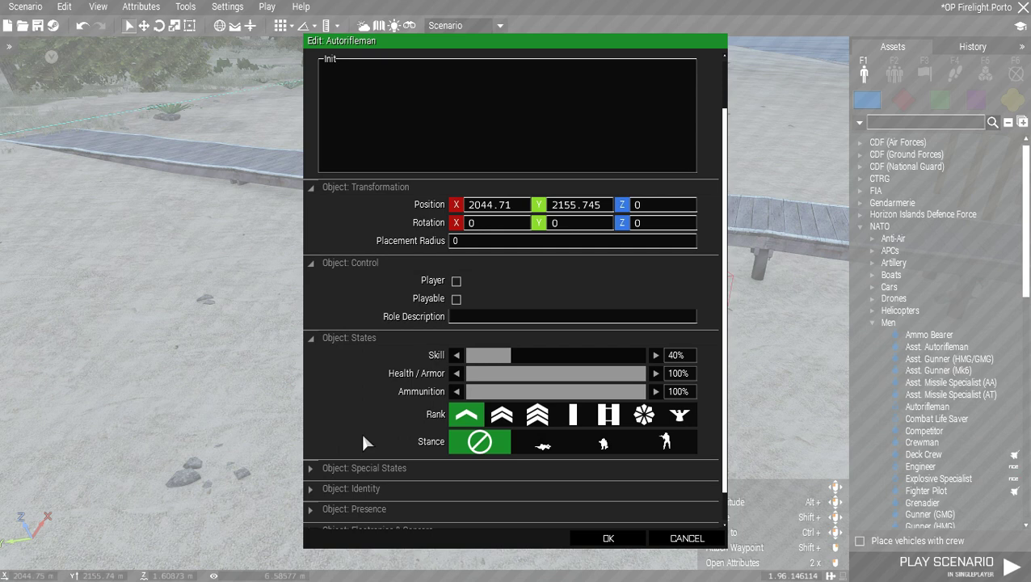
scroll(363, 442, down, 1)
click(311, 476)
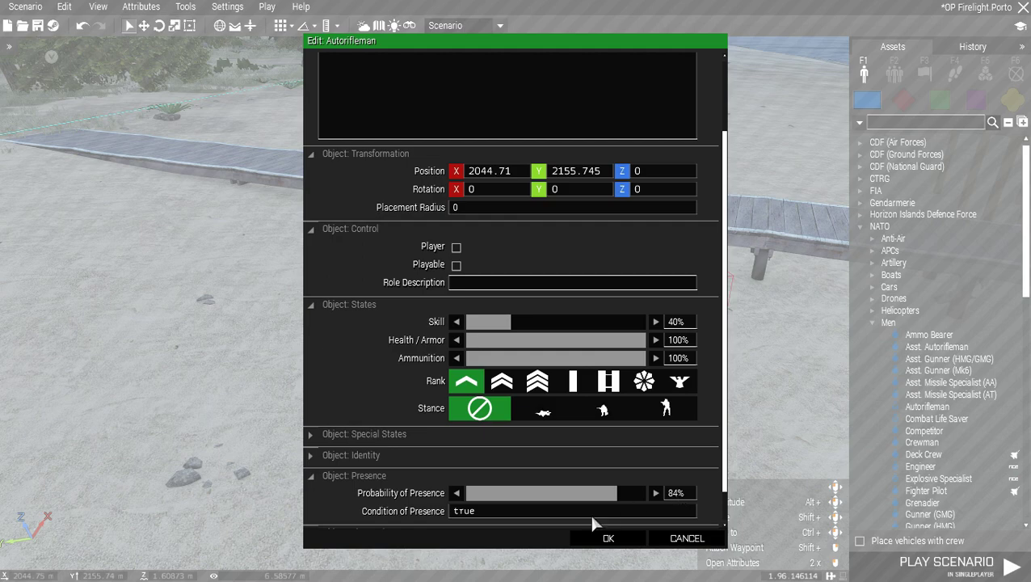
click(607, 539)
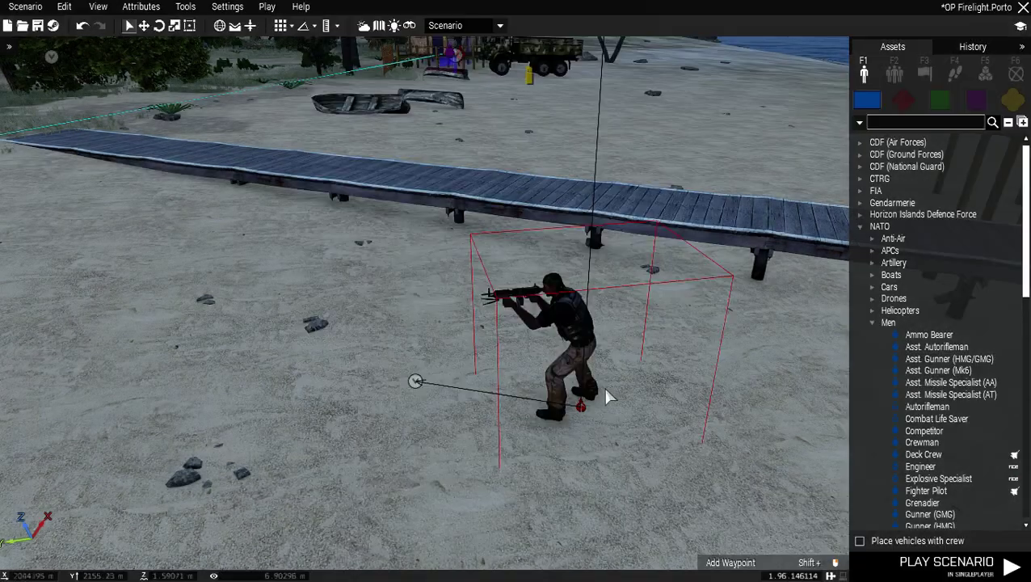
- Inspect the skill and presence of the Combat Life Saver on the hut's porch, and the combat mode and behavior of the adjacent MOVE waypoint
scroll(412, 432, down, 4)
scroll(361, 429, down, 2)
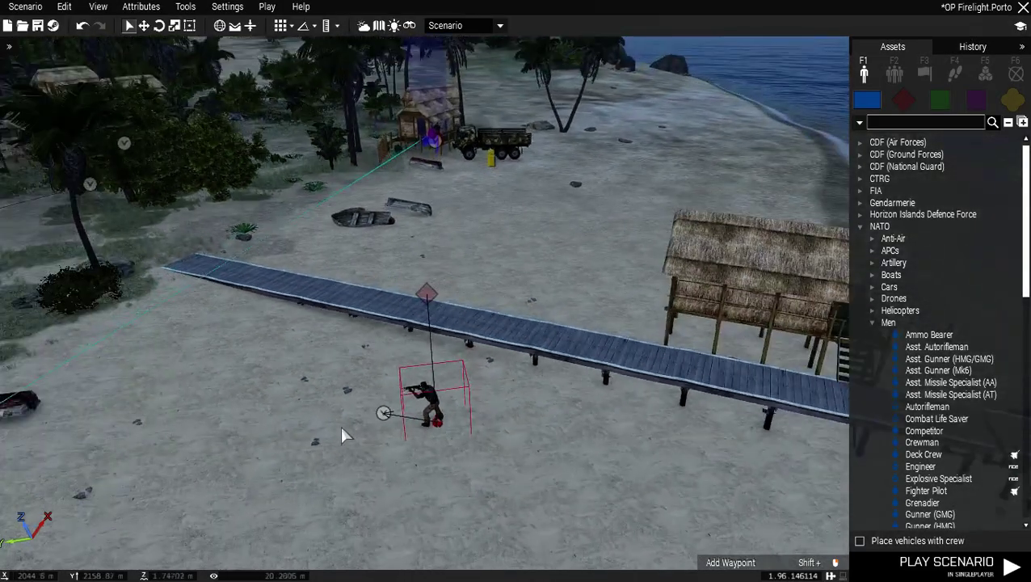
scroll(316, 367, up, 6)
key(a)
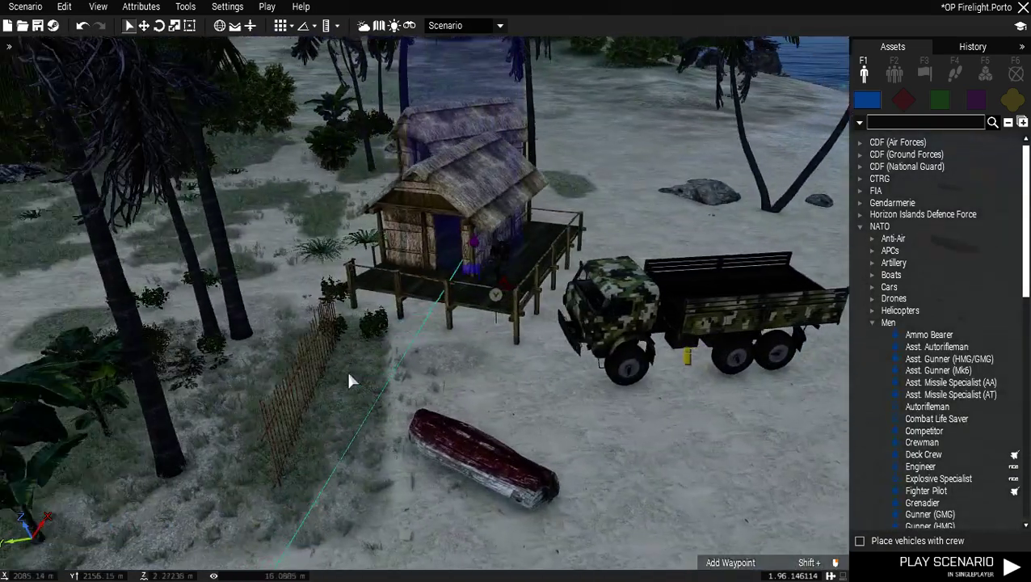
scroll(386, 384, up, 4)
key(w)
key(d)
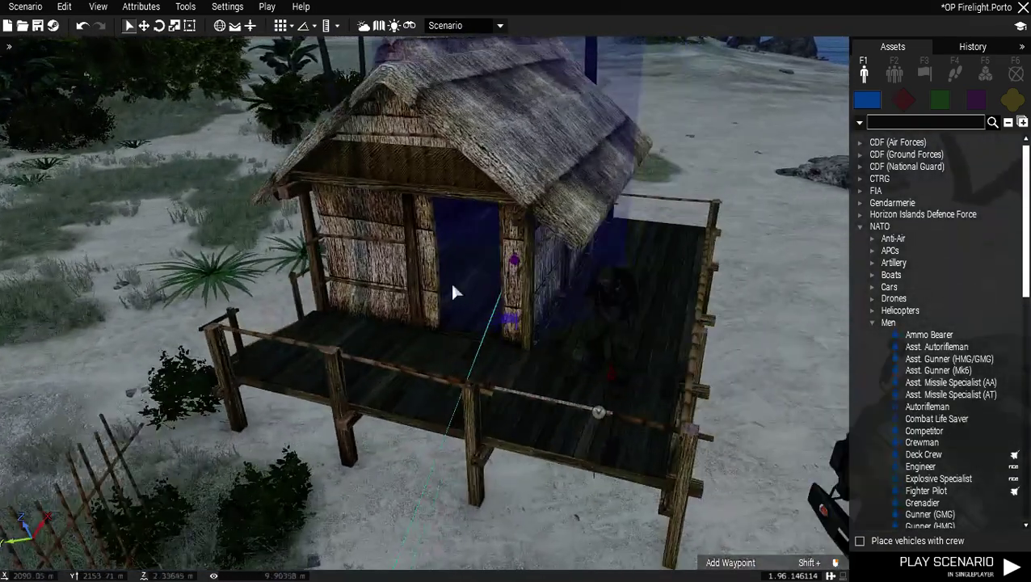
key(a)
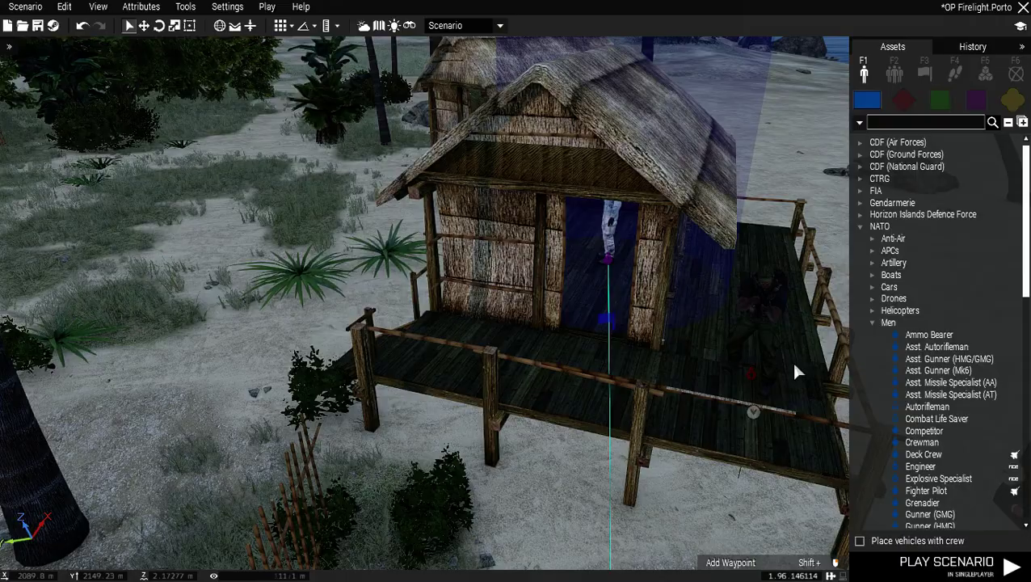
click(751, 377)
double_click(751, 377)
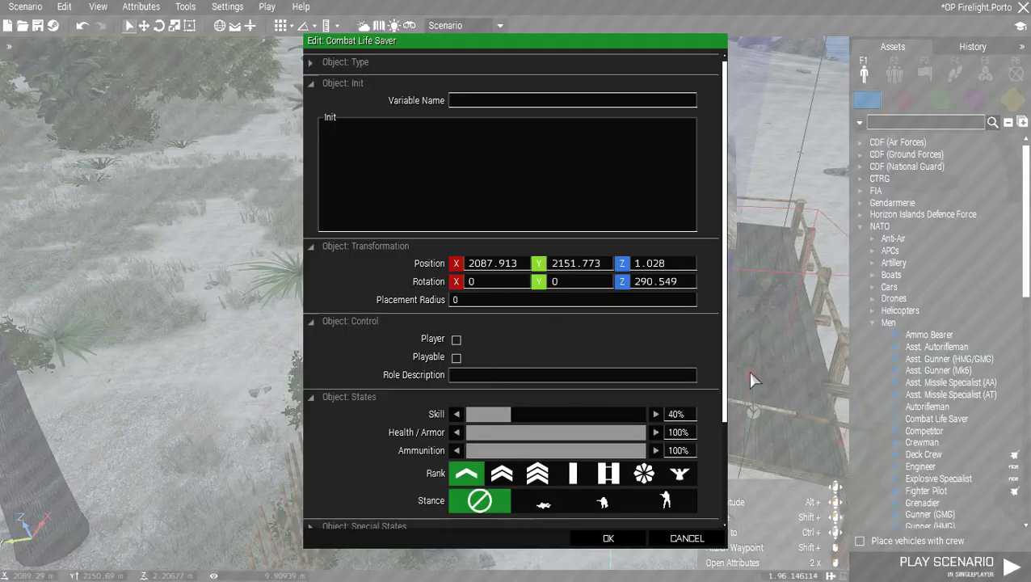
scroll(341, 442, down, 3)
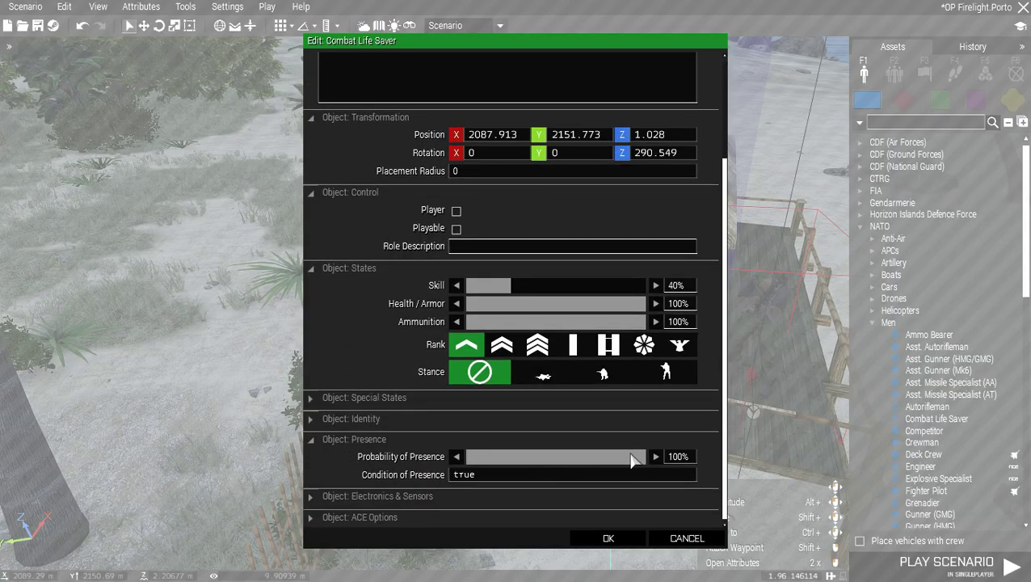
click(608, 538)
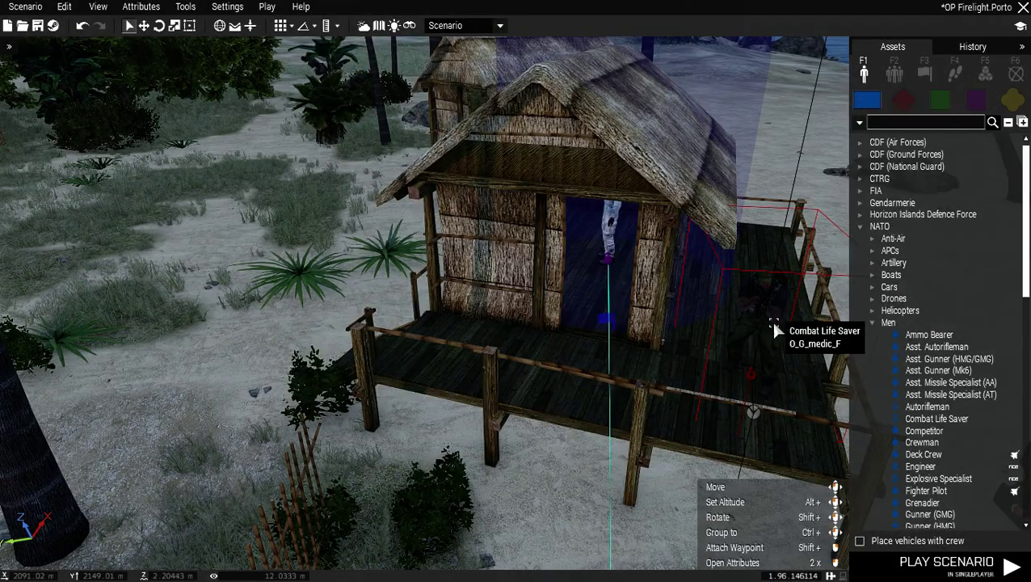
double_click(754, 413)
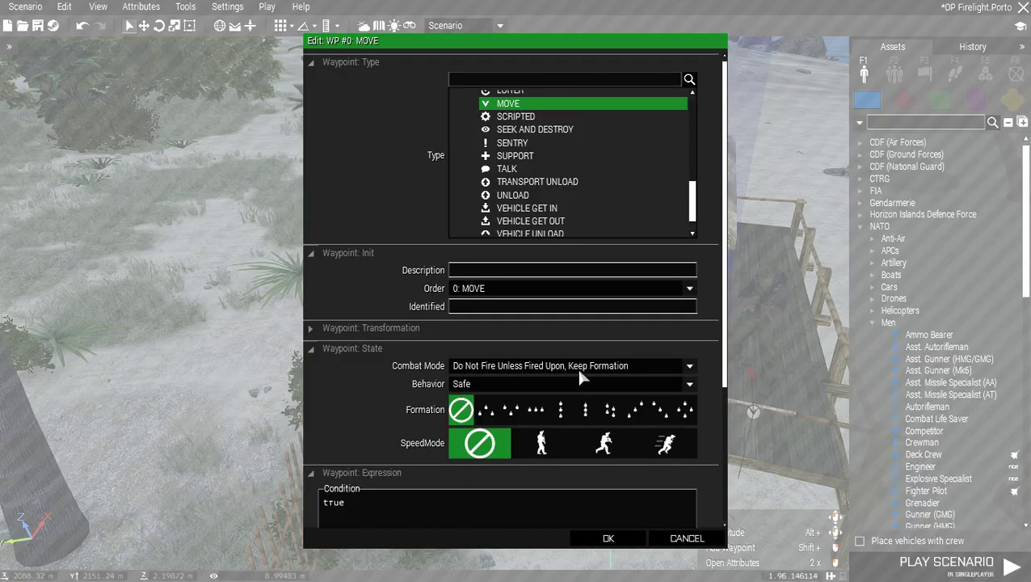
click(607, 540)
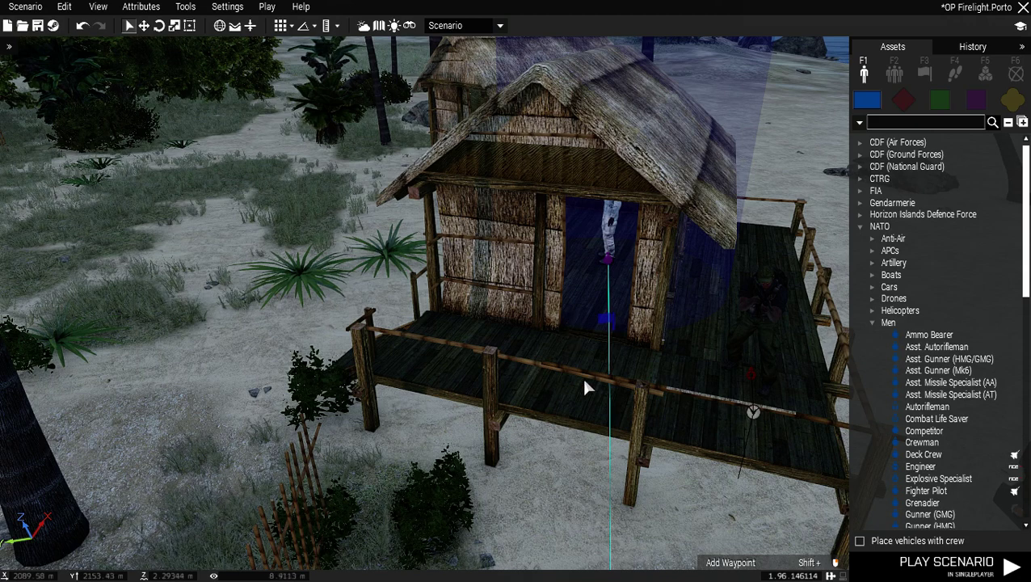
- Review the Scientist hostage h1 inside the hut, including its variable name, init animation code and presence settings
scroll(584, 380, up, 5)
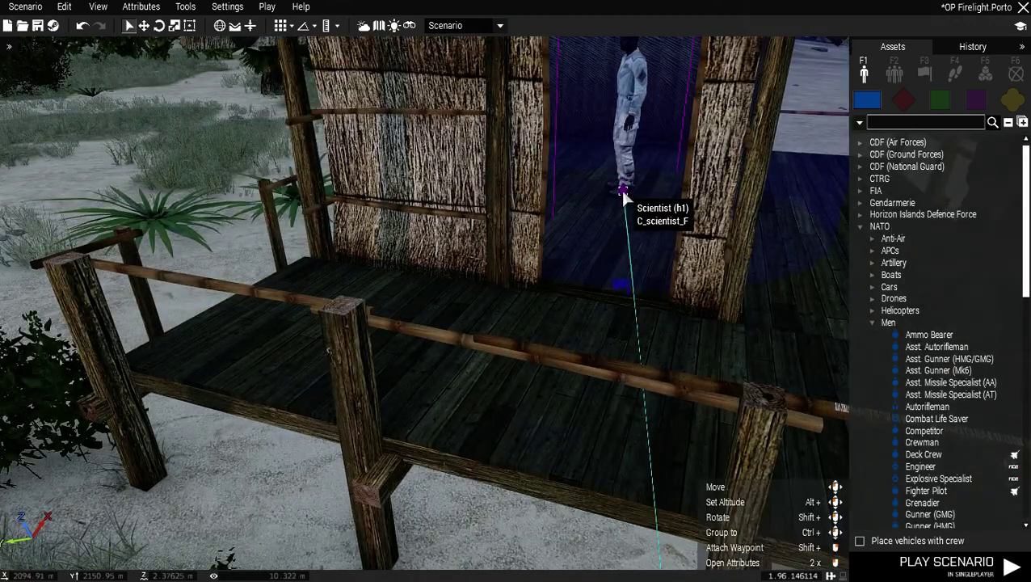
double_click(622, 193)
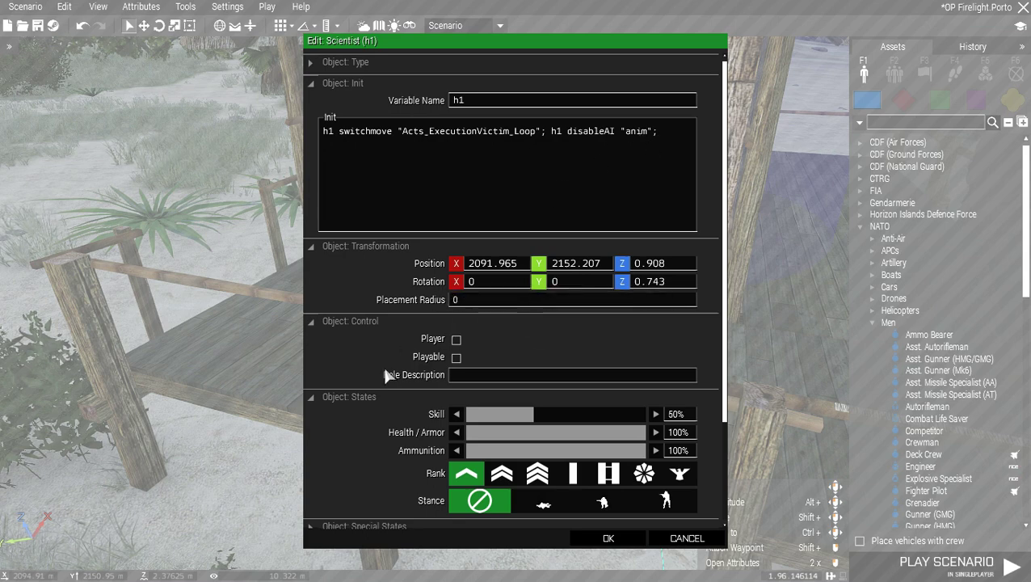
scroll(382, 437, down, 3)
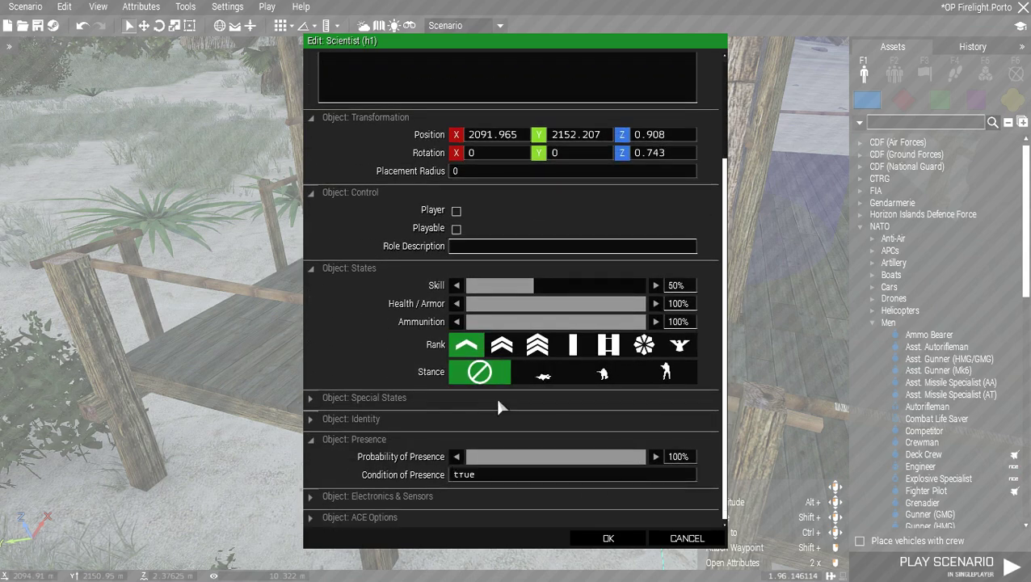
scroll(494, 394, up, 3)
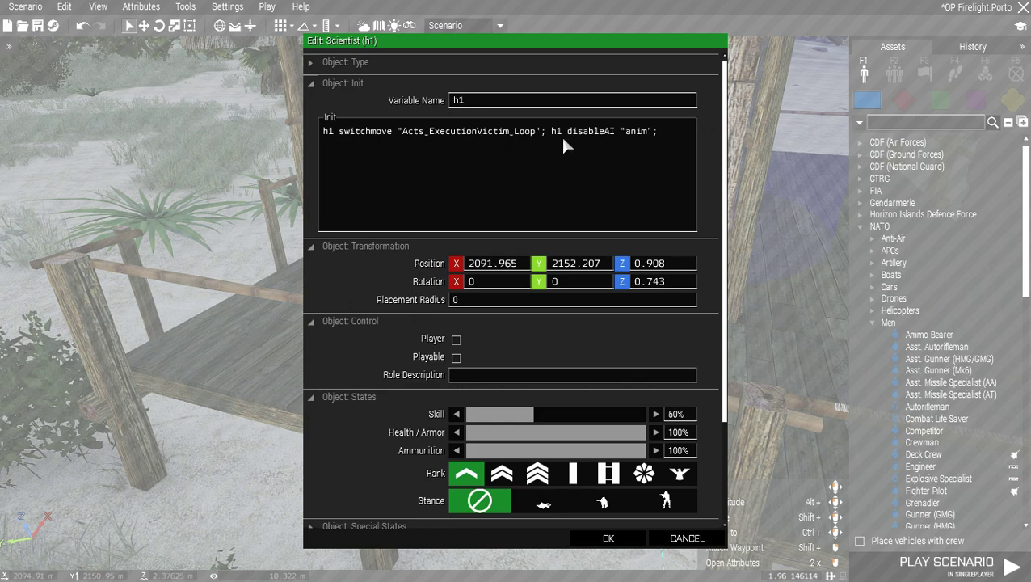
click(623, 543)
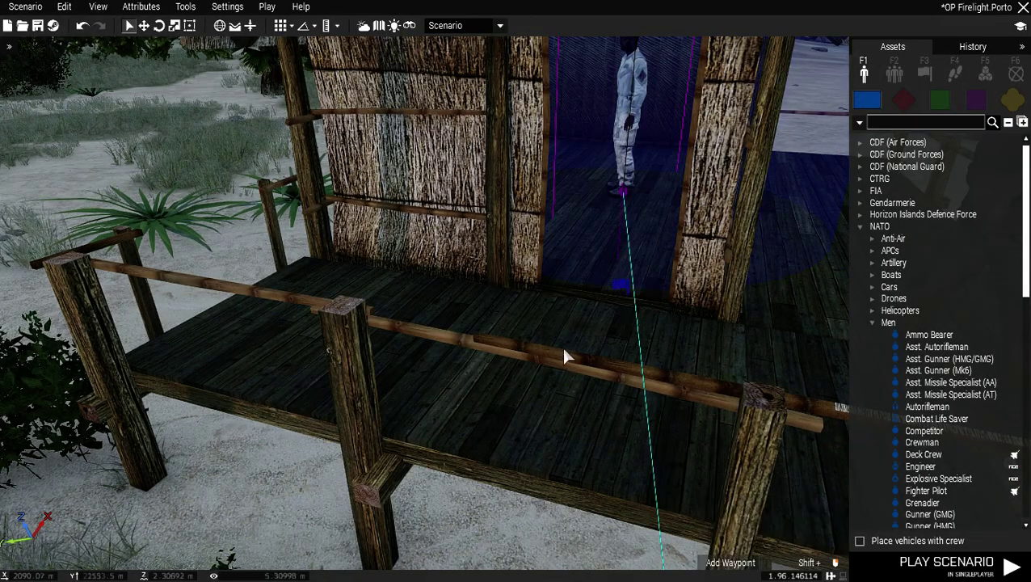
- Review the hut trigger's size, activation conditions, On Activation code and timer values
double_click(620, 288)
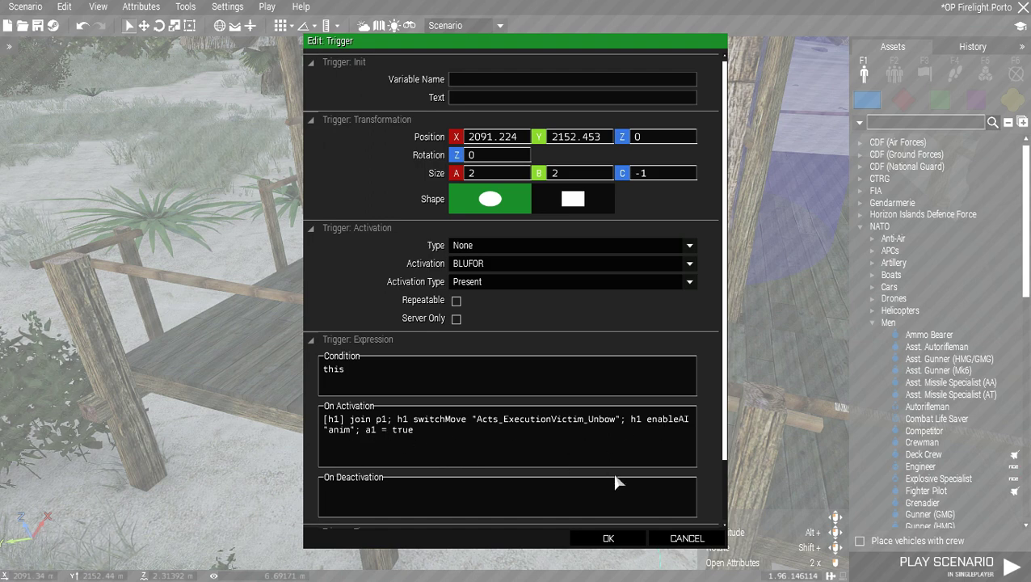
scroll(721, 435, down, 1)
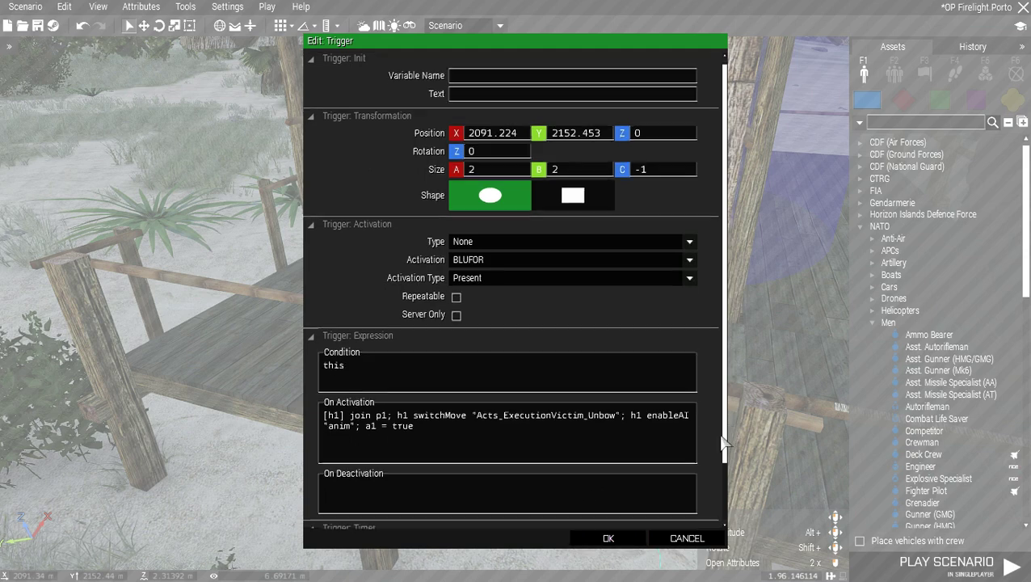
scroll(725, 442, down, 2)
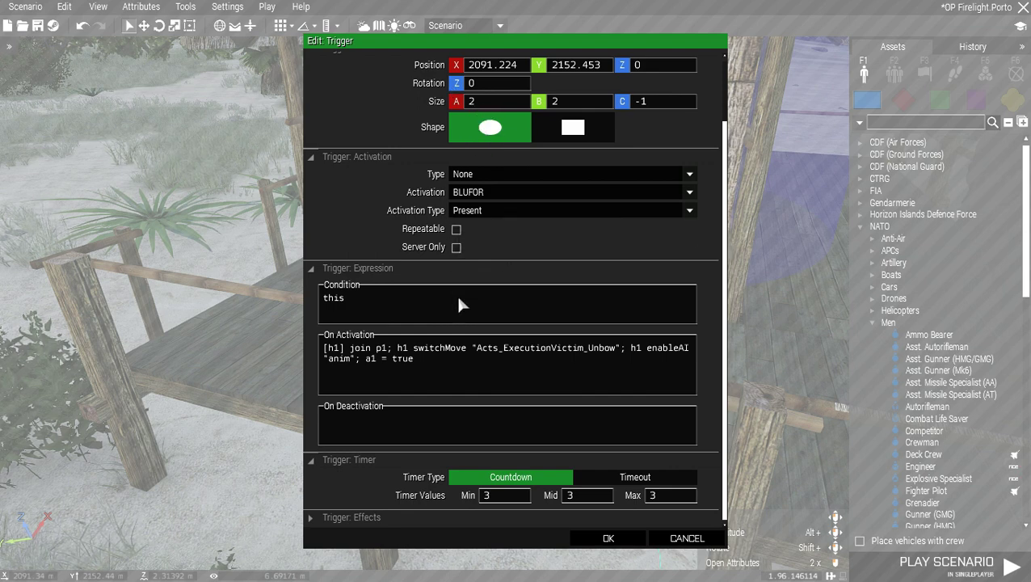
click(612, 535)
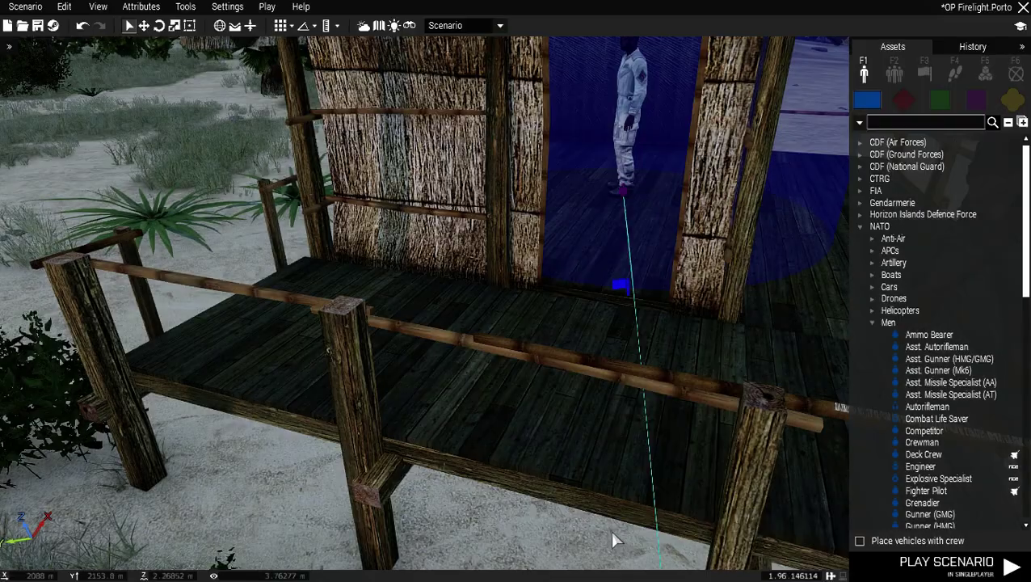
- Inspect the skill and probability of presence of the nearer Rifleman patrolling the dirt road through the palm trees
scroll(523, 428, down, 4)
scroll(522, 435, down, 5)
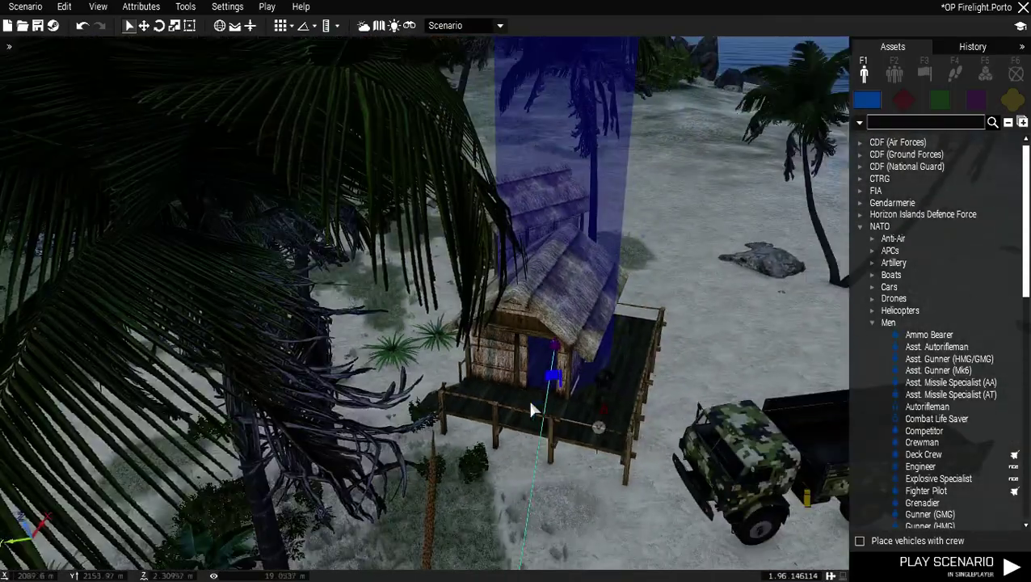
scroll(459, 449, down, 5)
key(s)
key(a)
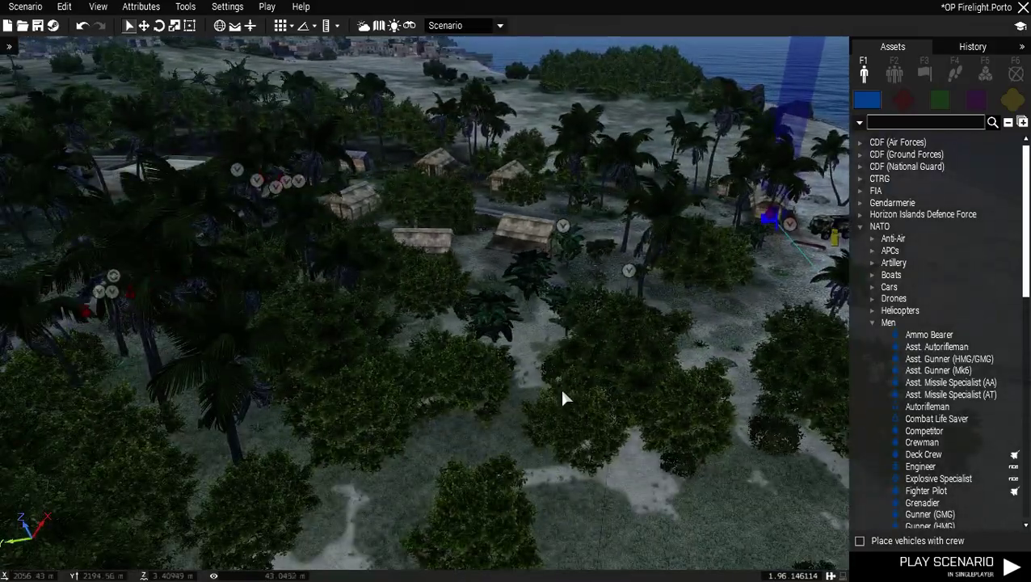
key(a)
key(a)
scroll(431, 391, up, 5)
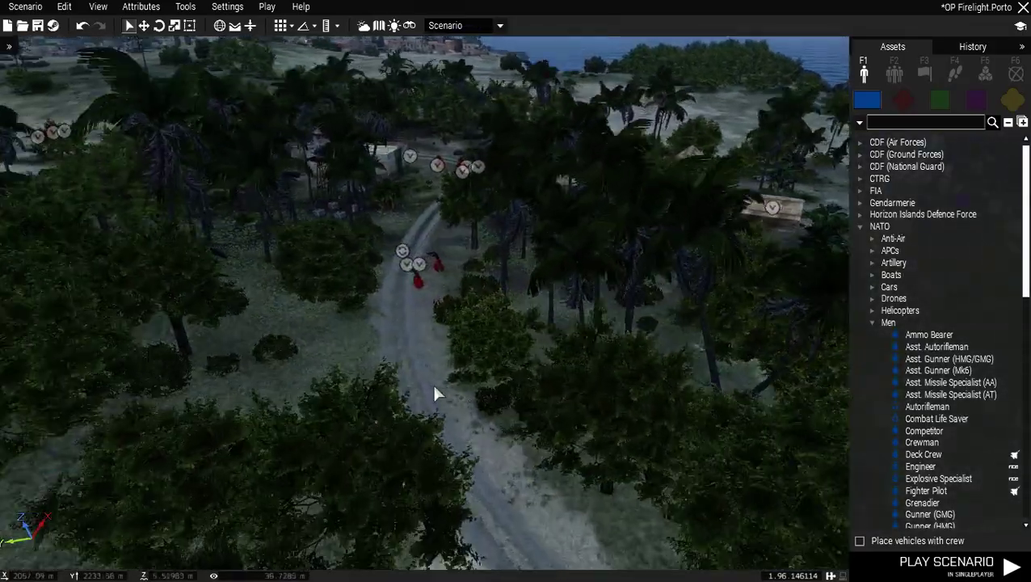
key(a)
scroll(477, 392, up, 5)
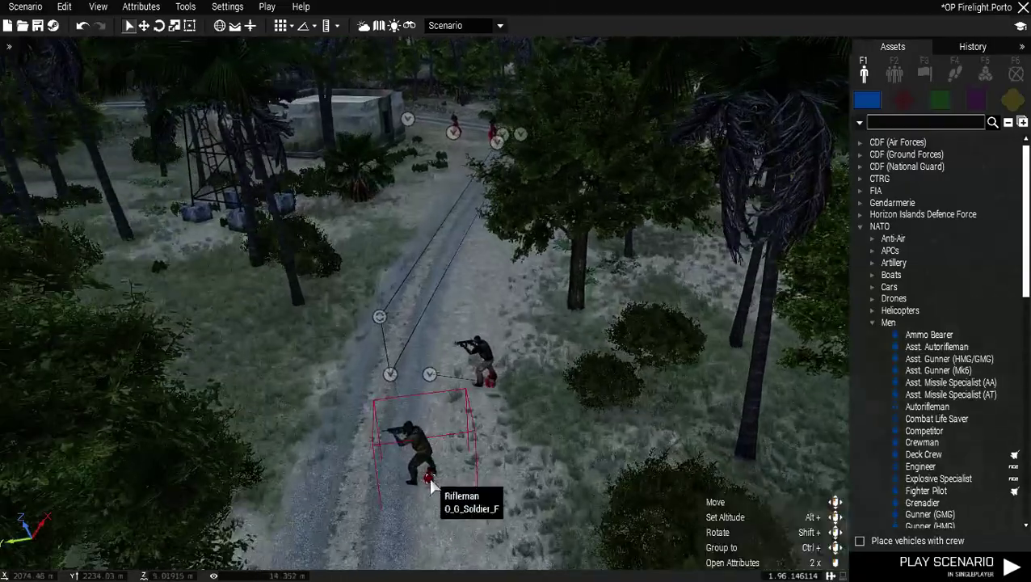
double_click(428, 478)
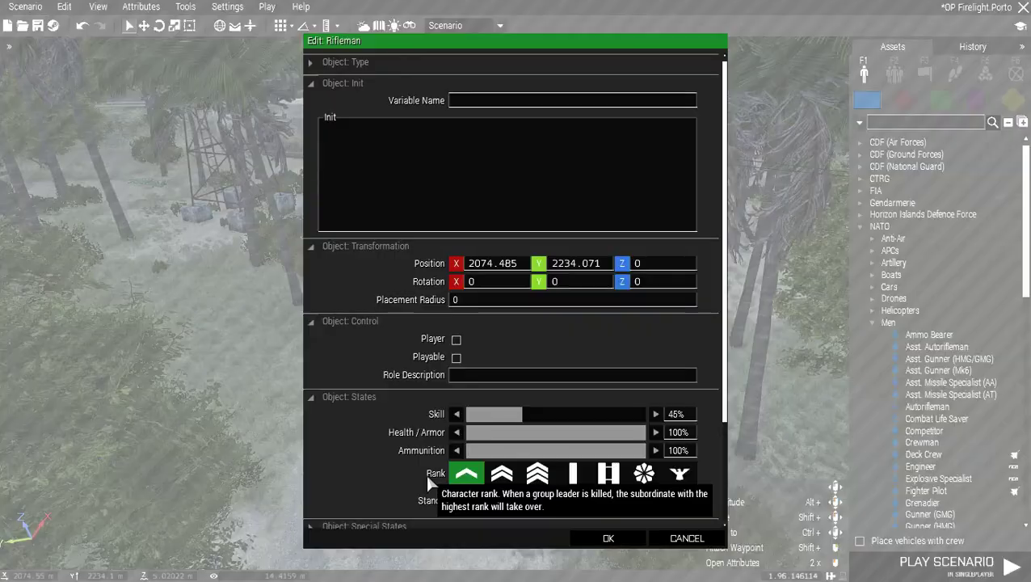
scroll(367, 463, down, 3)
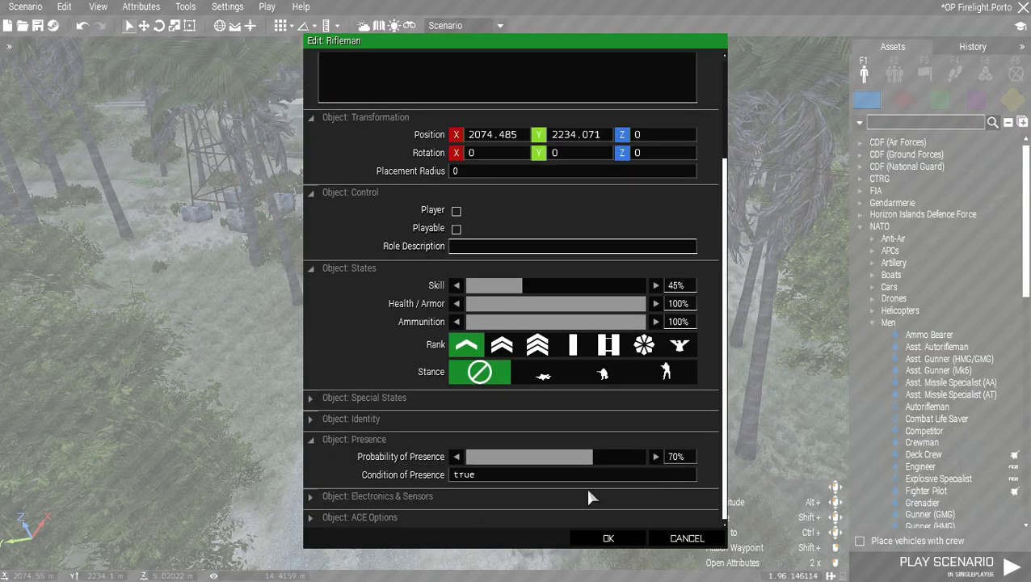
click(608, 539)
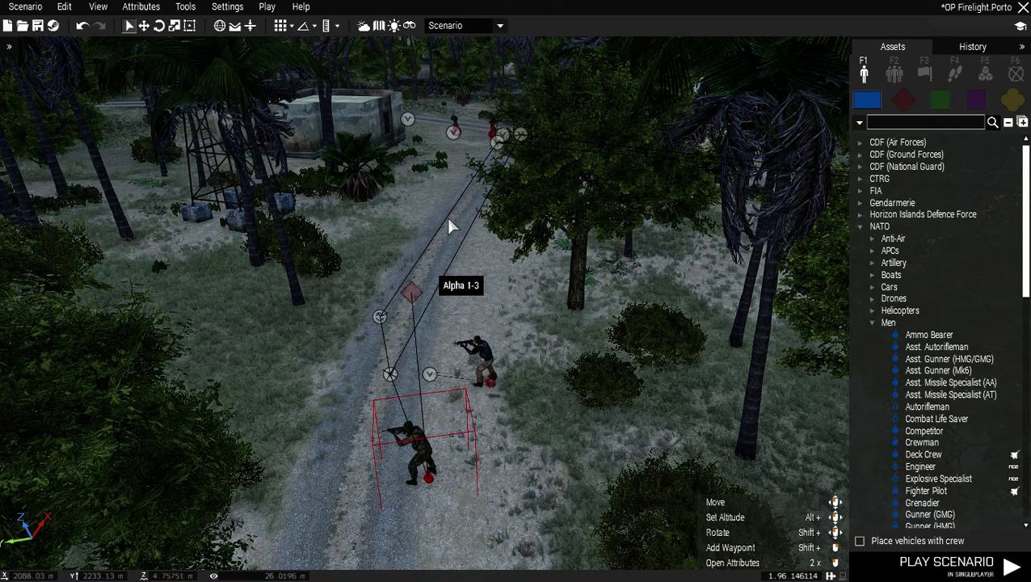
- Review the combat mode, behavior, formation, speed and expression settings of the Alpha 1-3 #1 MOVE waypoint at the road junction
scroll(548, 245, down, 5)
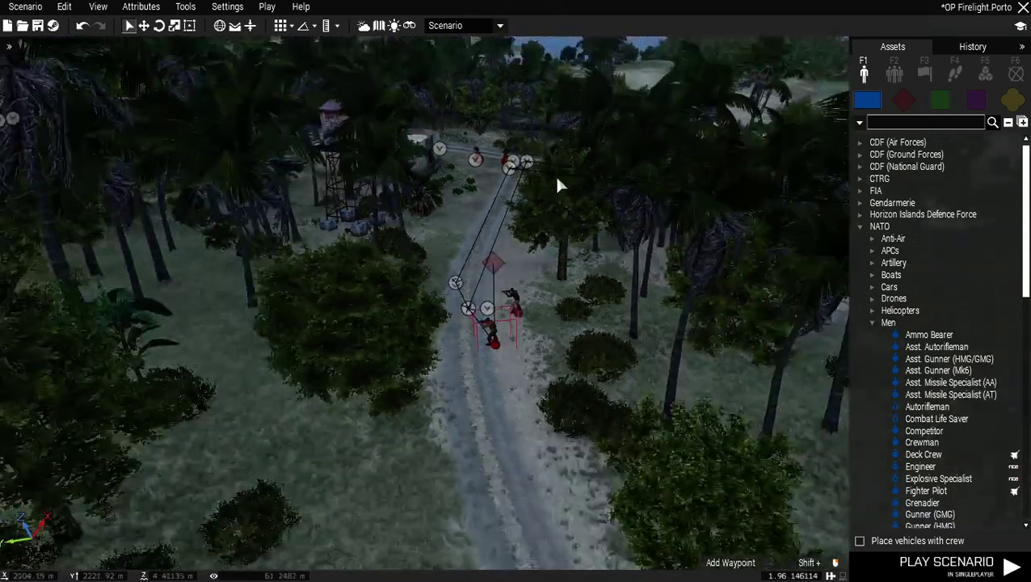
key(d)
key(a)
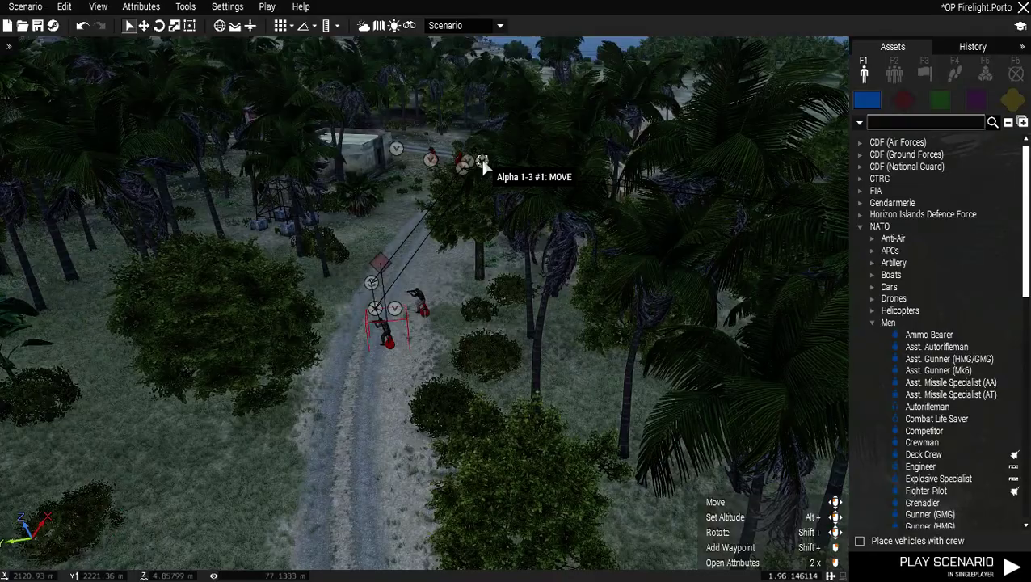
double_click(483, 165)
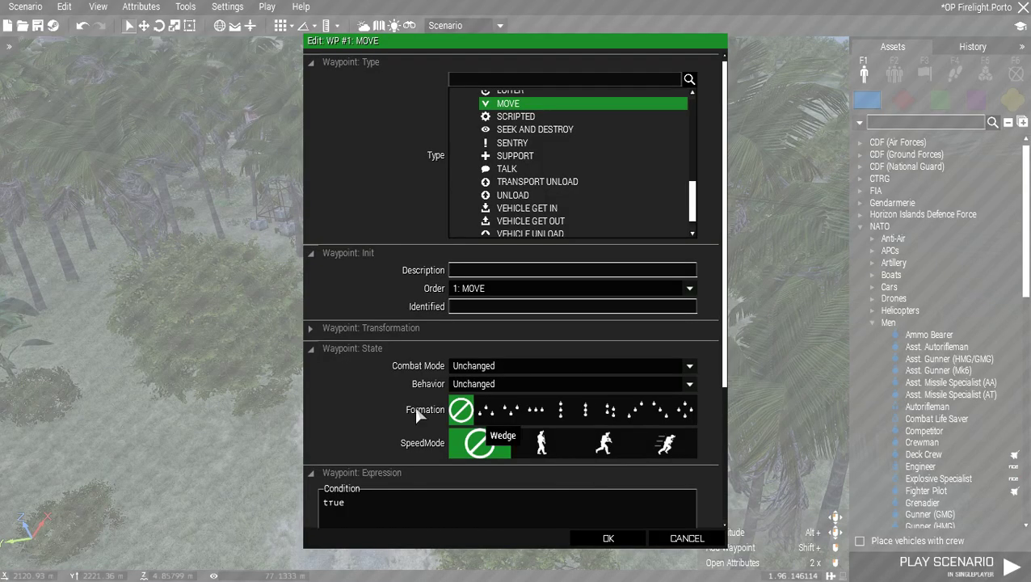
scroll(413, 406, down, 3)
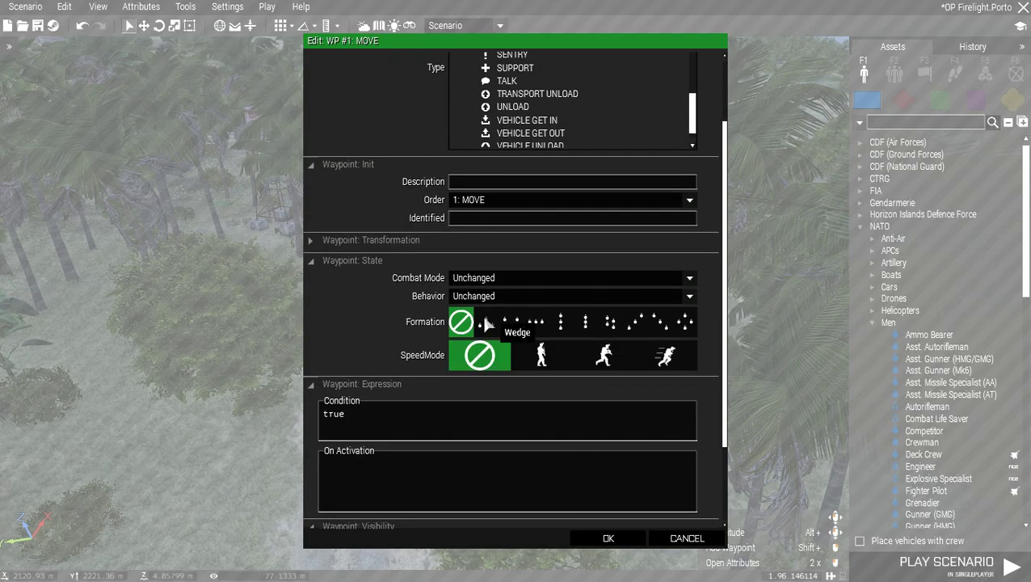
scroll(361, 396, down, 1)
scroll(691, 467, down, 3)
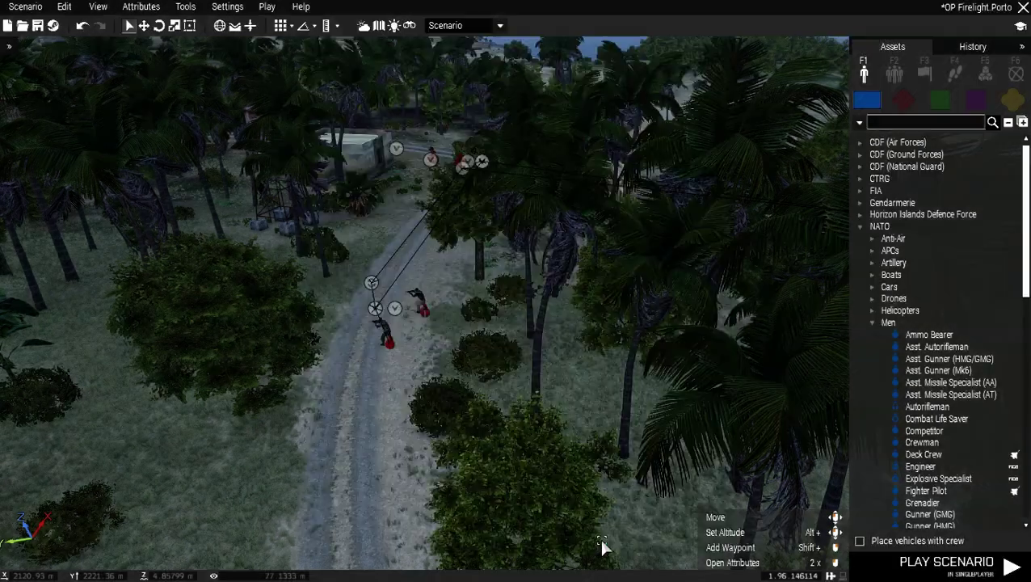
click(603, 539)
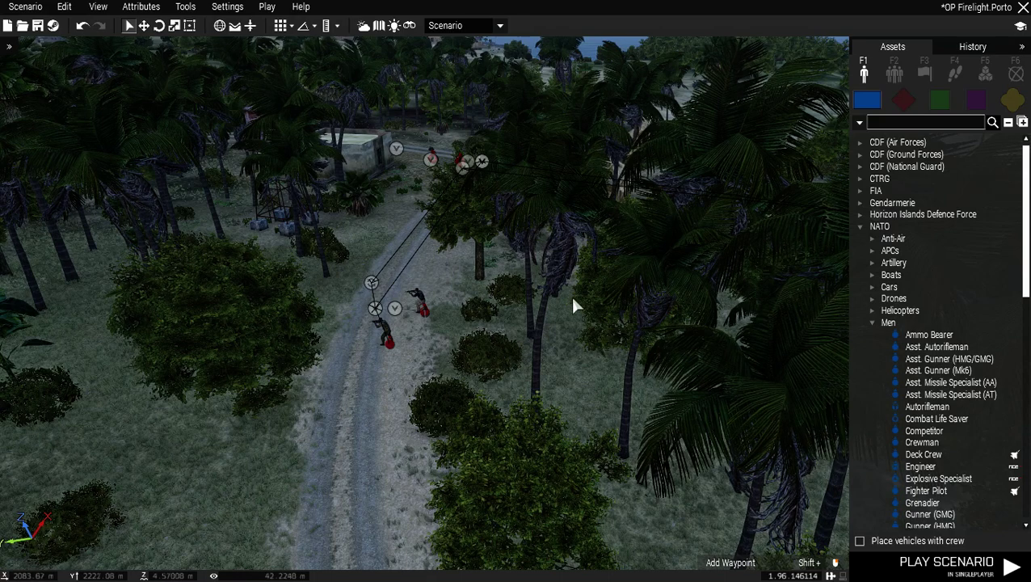
- Inspect the skill and probability of presence of the Rifleman (Light AT) standing at the road junction
right_drag(605, 306, 622, 307)
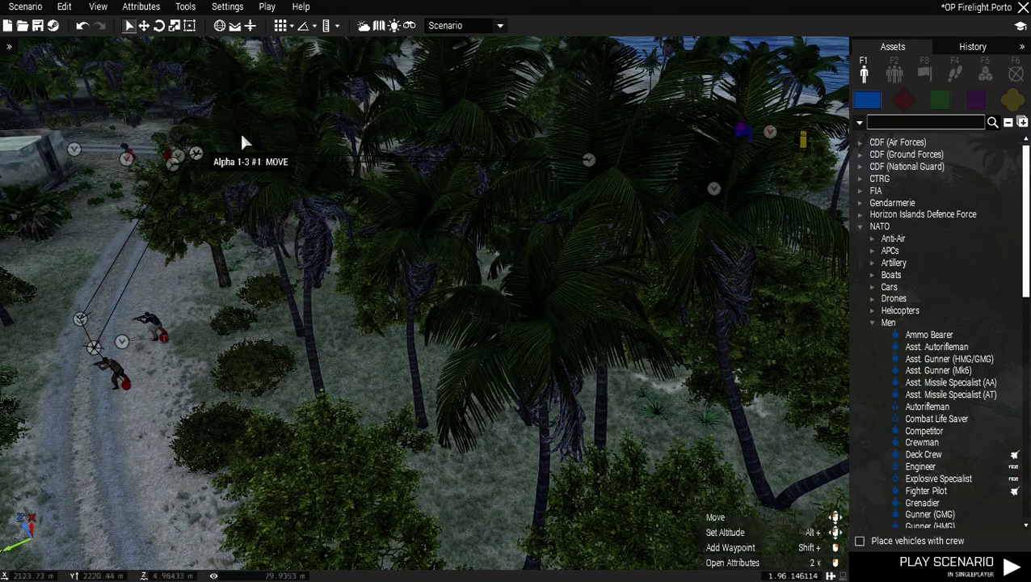
key(a)
key(w)
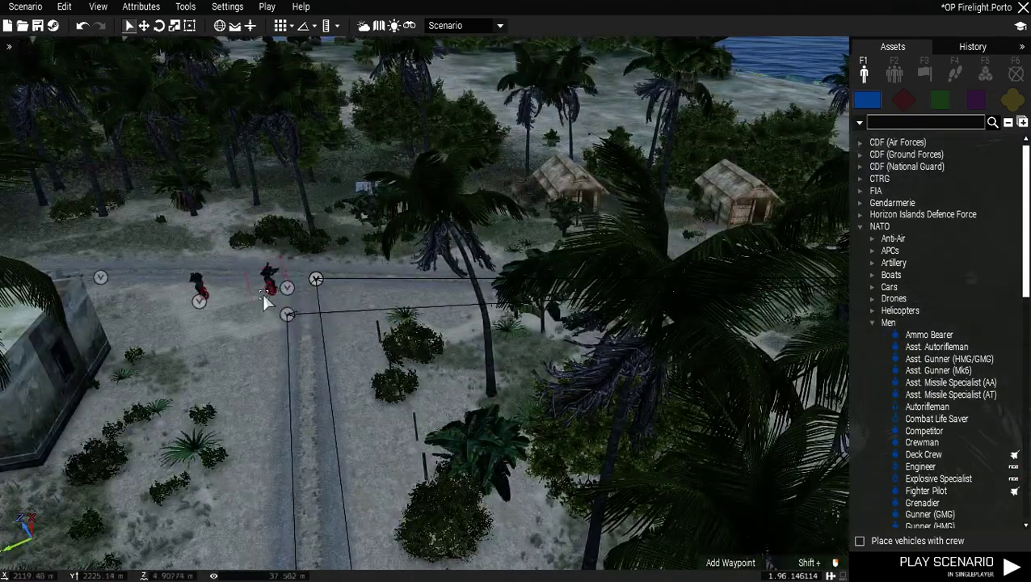
double_click(268, 285)
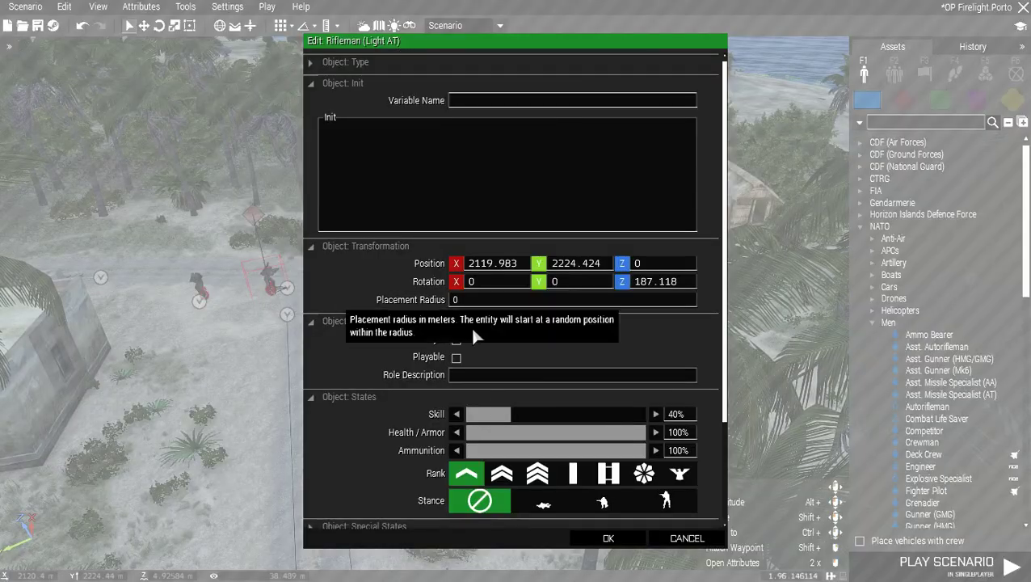
scroll(413, 432, down, 4)
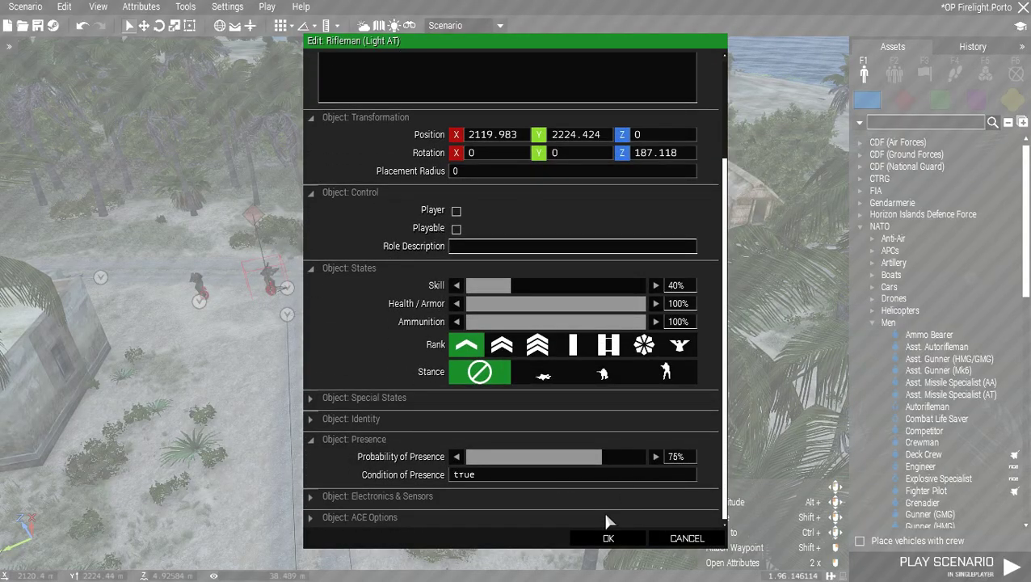
click(607, 538)
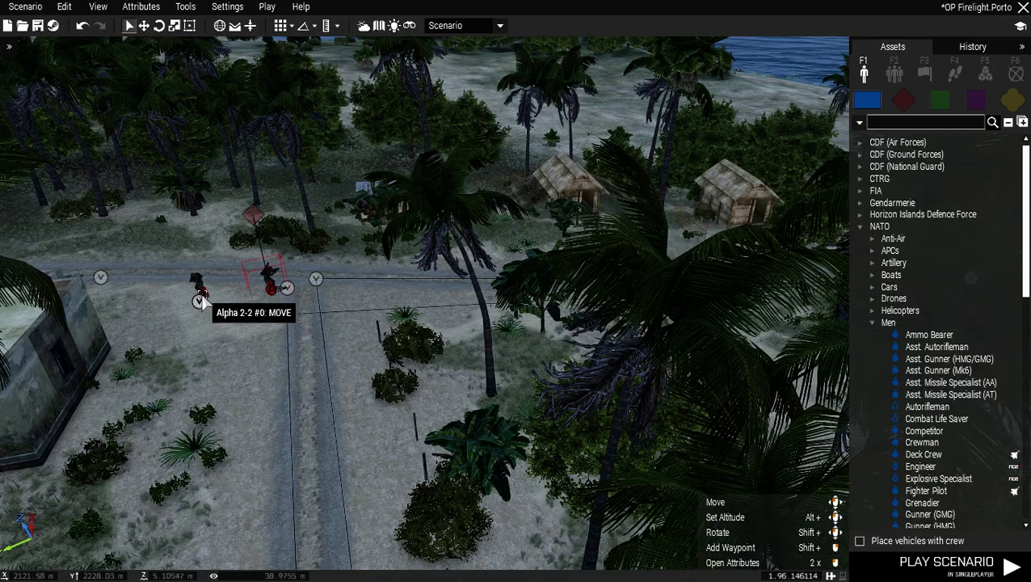
- Check the skill and presence settings of the Combat Life Saver beside the Rifleman (Light AT) at the junction
double_click(200, 293)
scroll(360, 393, down, 4)
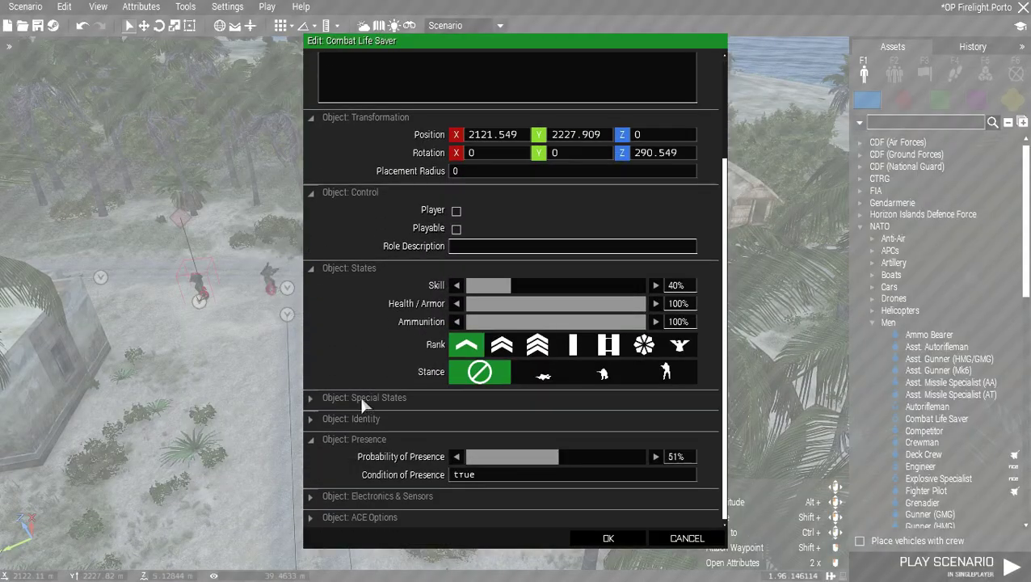
click(606, 539)
- Inspect the skill and probability of presence of the Rifleman patrolling the open field outside the village
key(s)
scroll(316, 388, down, 10)
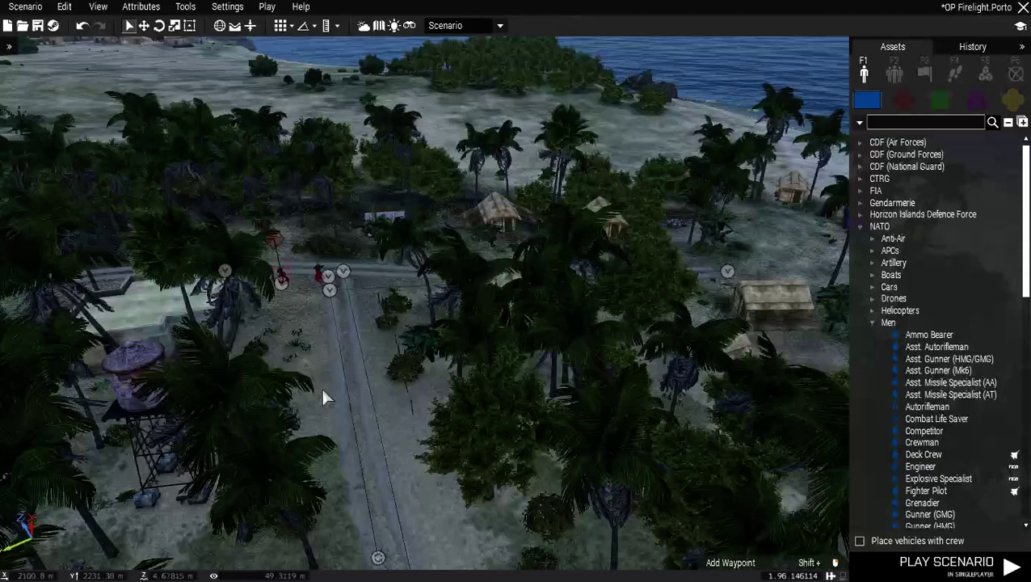
key(a)
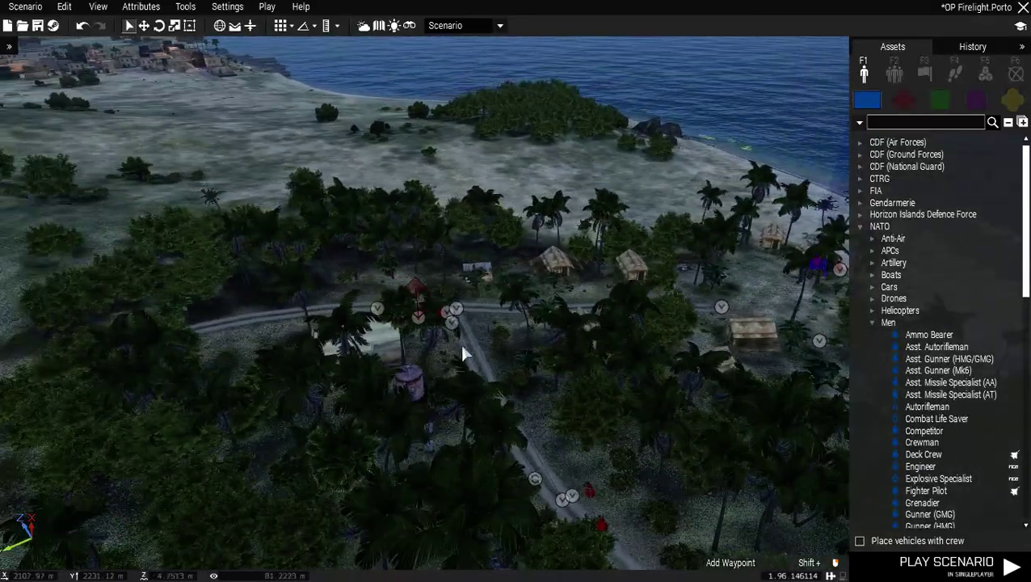
scroll(612, 342, down, 3)
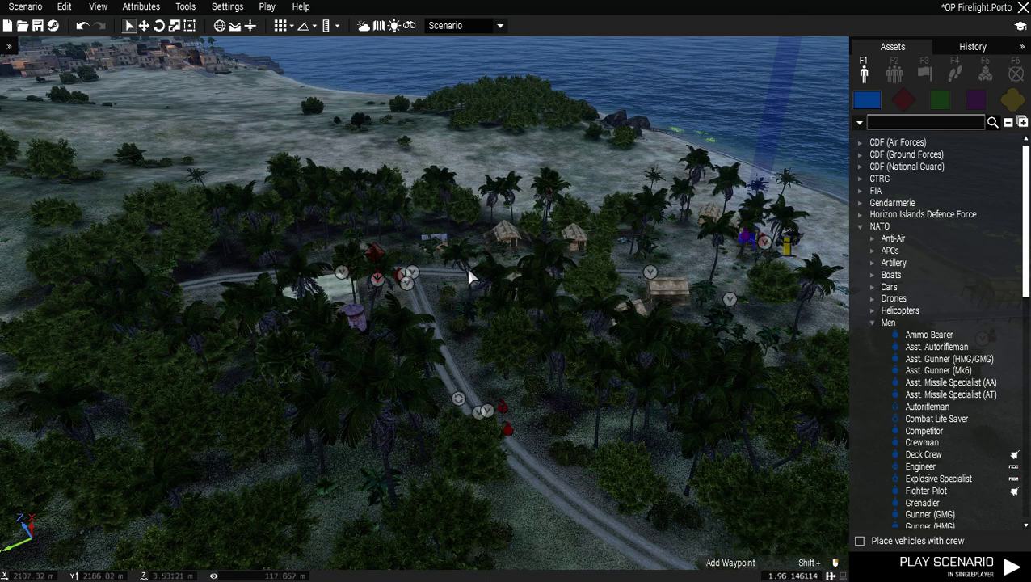
key(a)
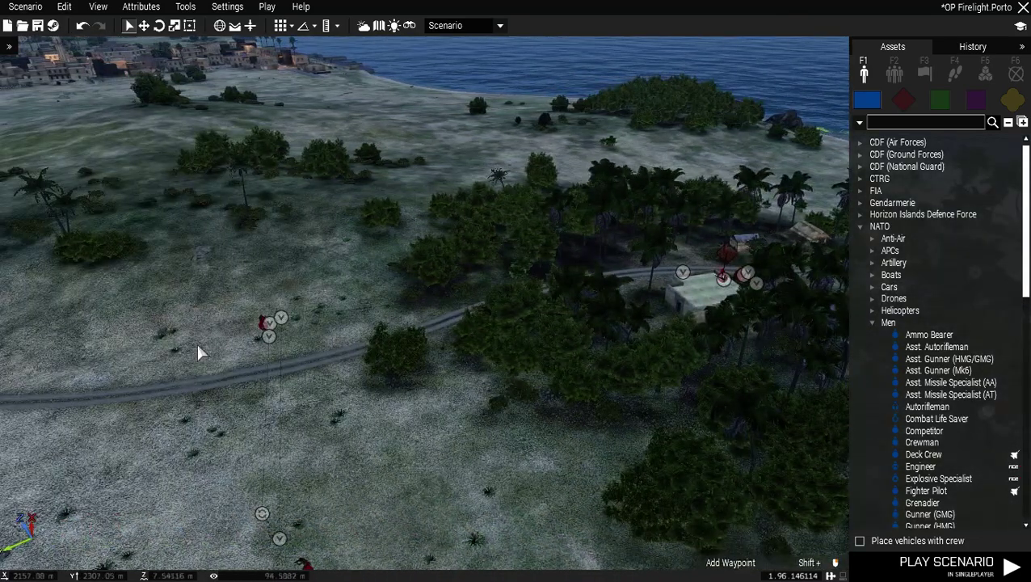
key(s)
scroll(257, 457, down, 3)
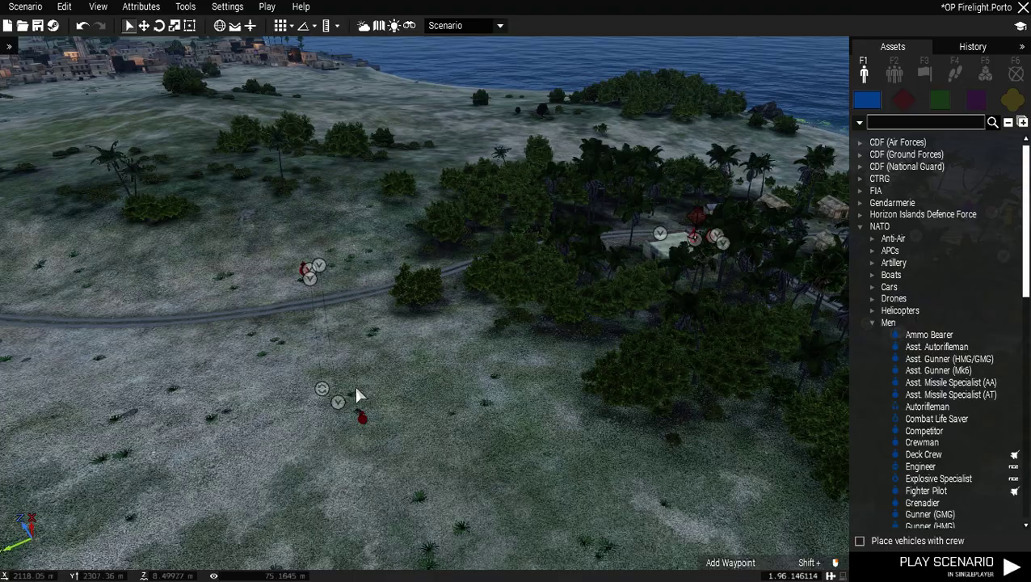
double_click(365, 420)
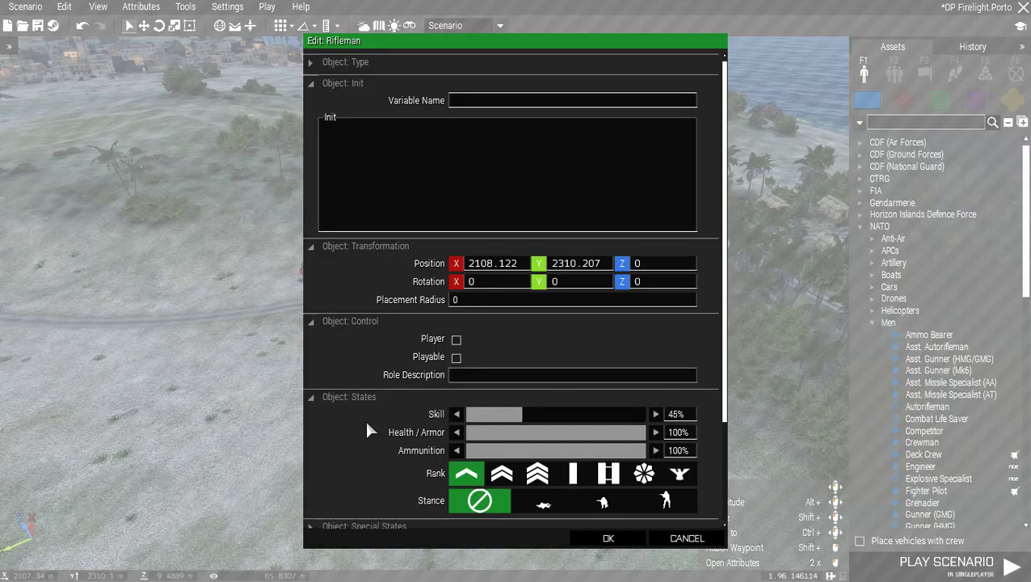
scroll(408, 444, down, 3)
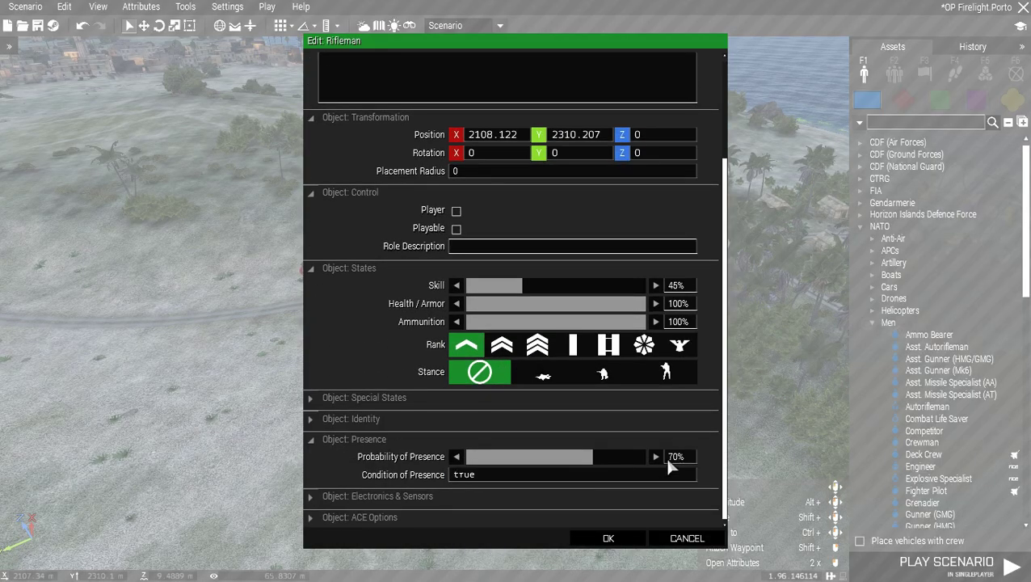
click(611, 539)
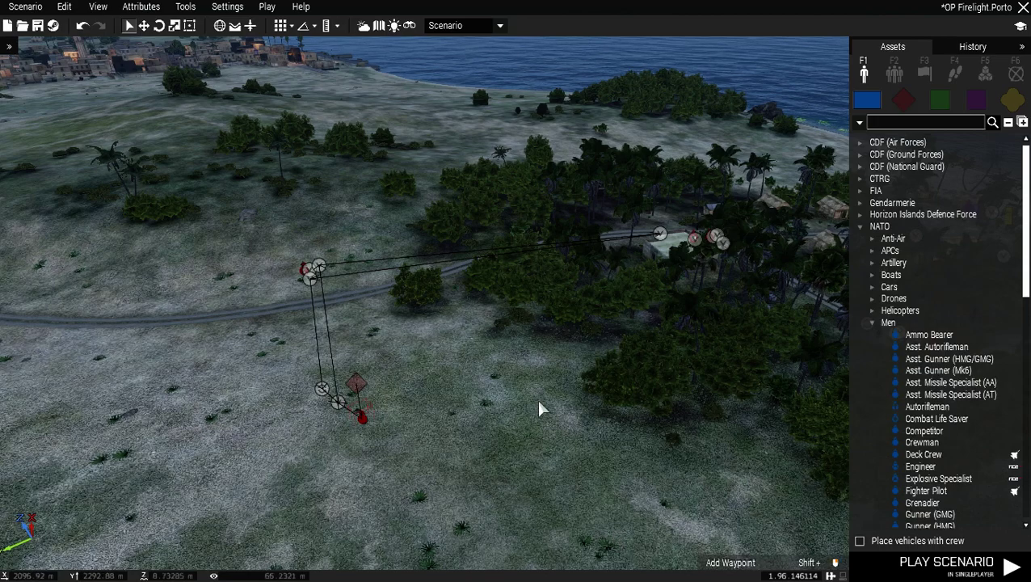
- Survey the overall layout of enemy patrols, waypoints and the hostage hut between the field, village and beach
key(d)
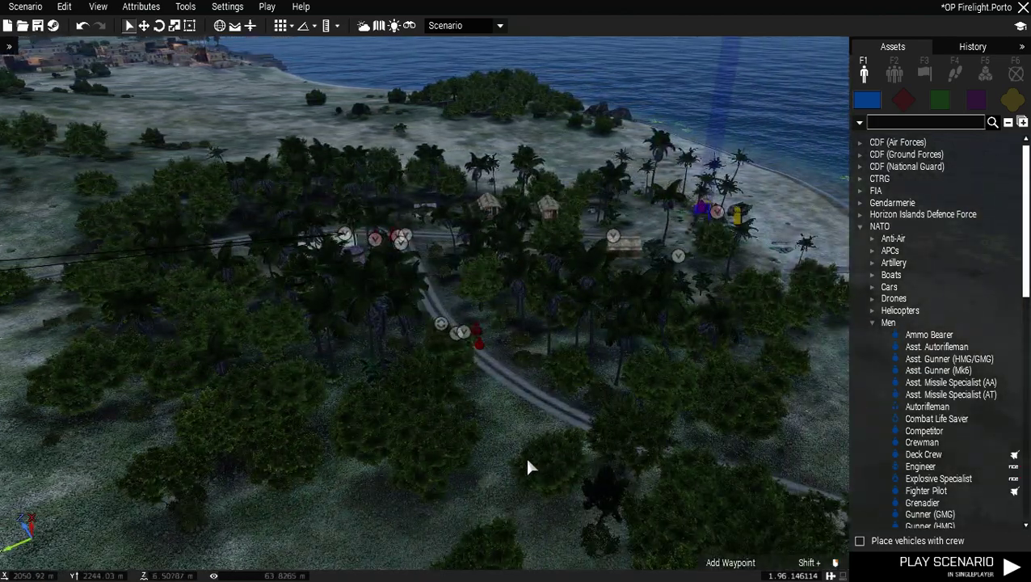
key(d)
key(w)
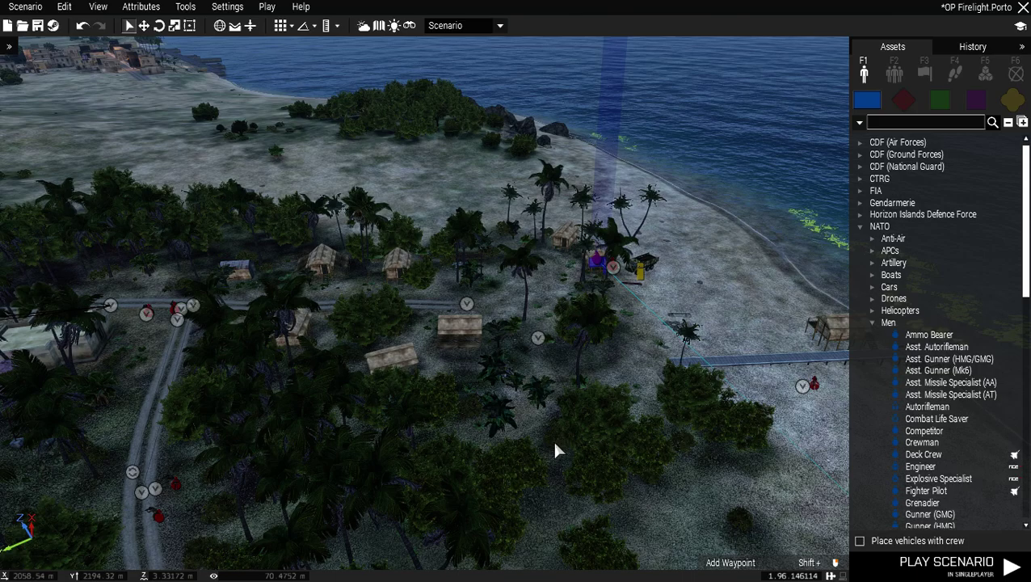
key(s)
key(s)
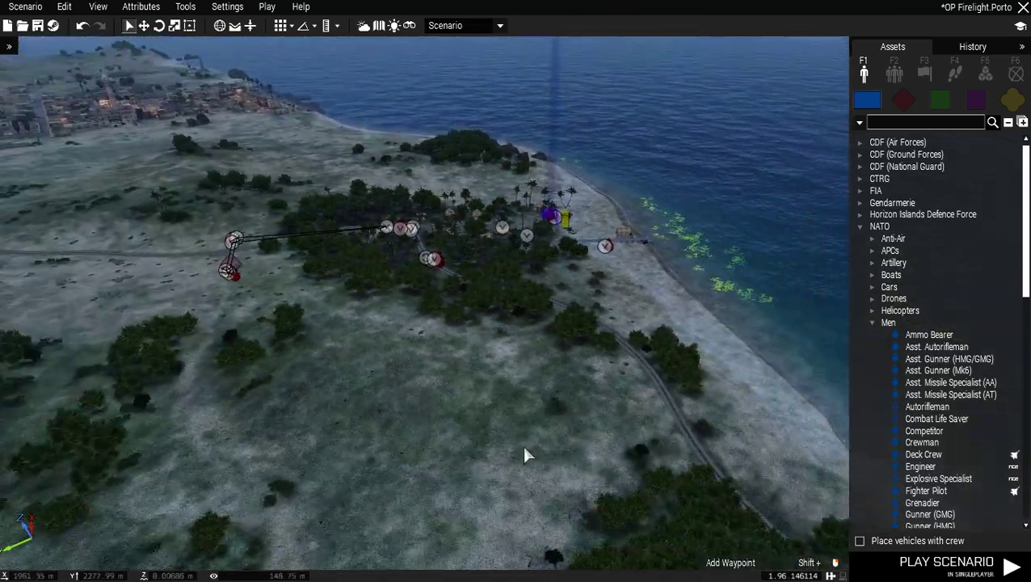
key(w)
key(d)
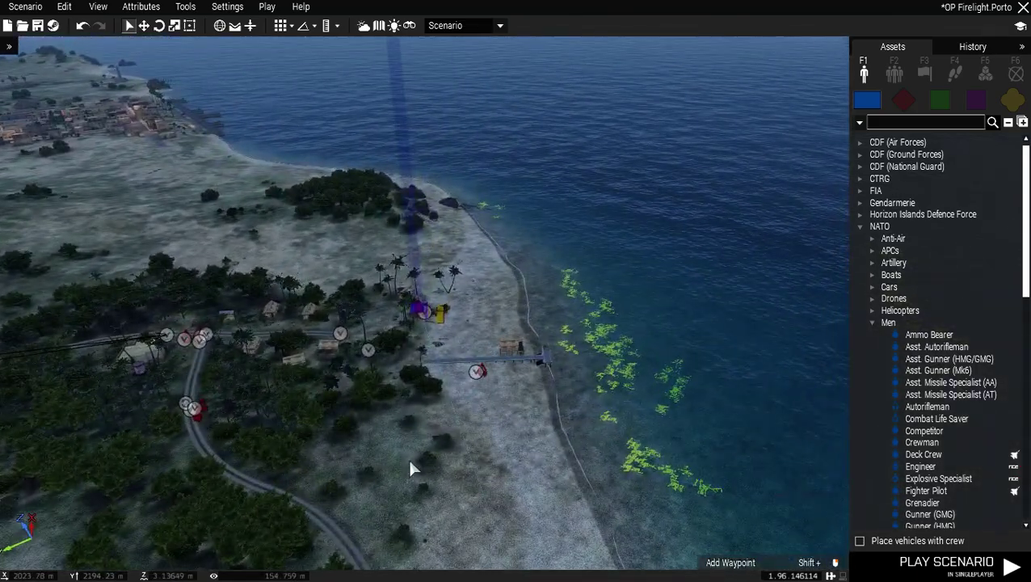
- Inspect the activation, condition, timer and effects settings of the trigger near the shoreline at the end of the peninsula
right_drag(407, 458, 236, 459)
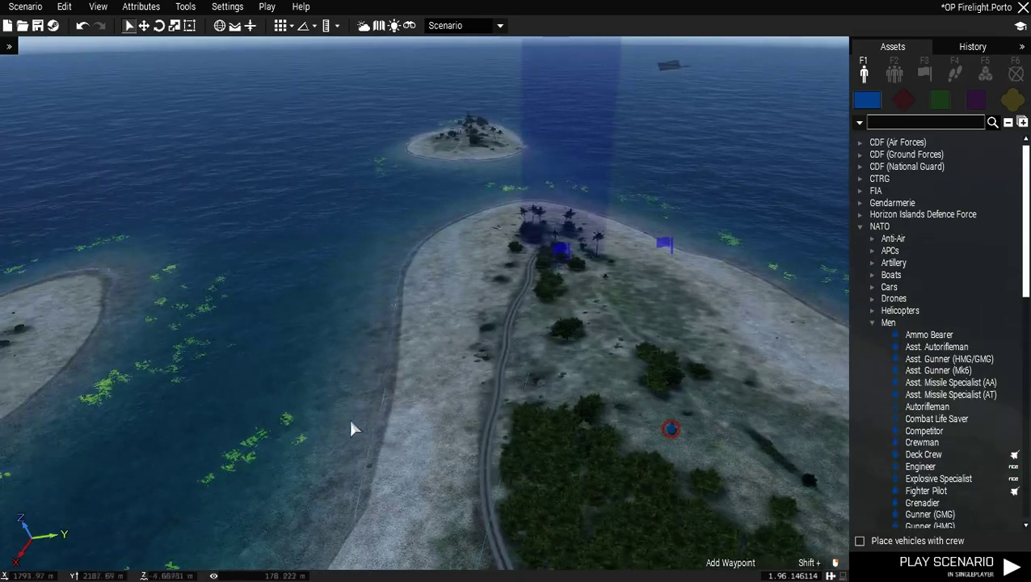
key(w)
key(d)
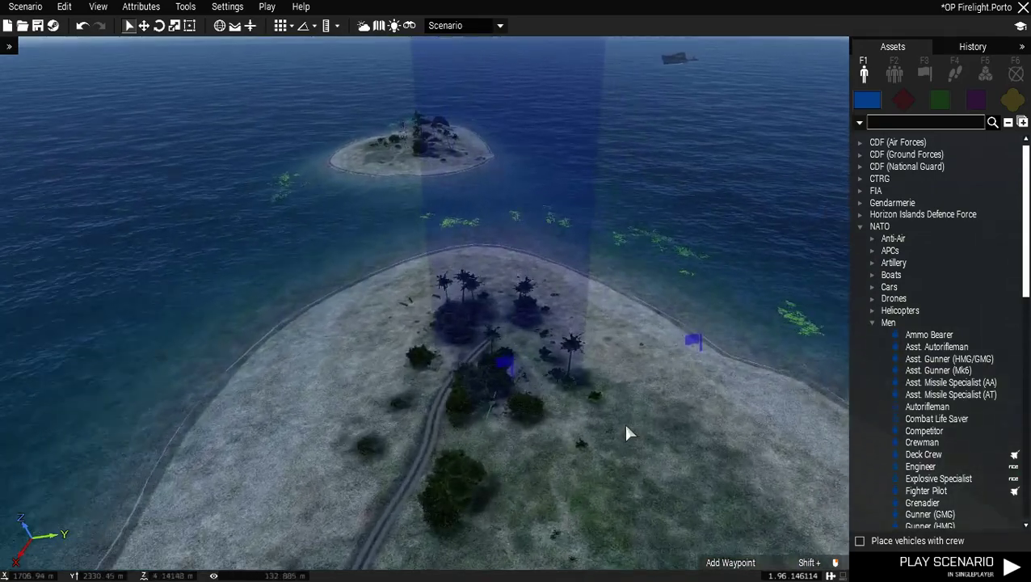
key(z)
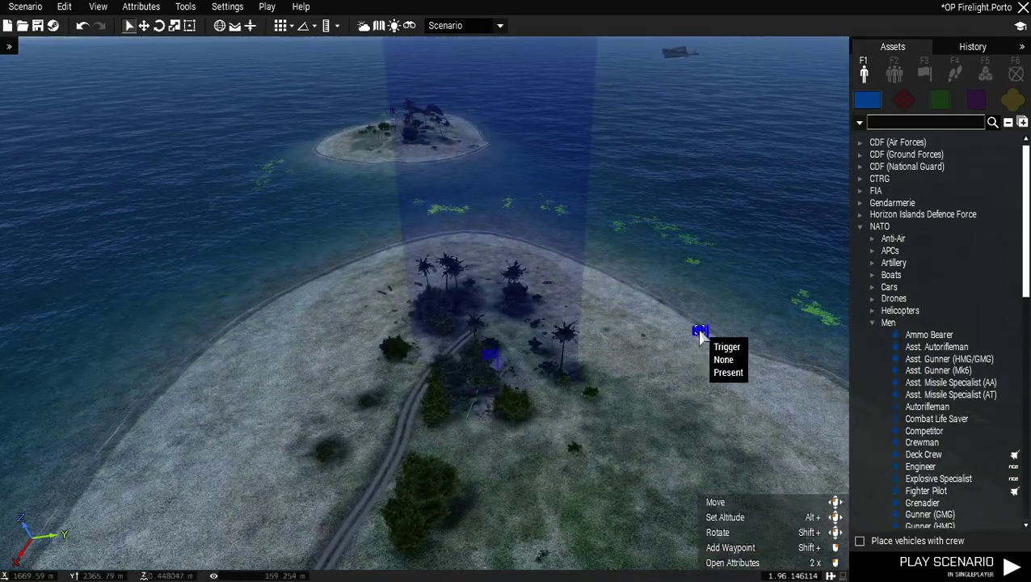
double_click(698, 332)
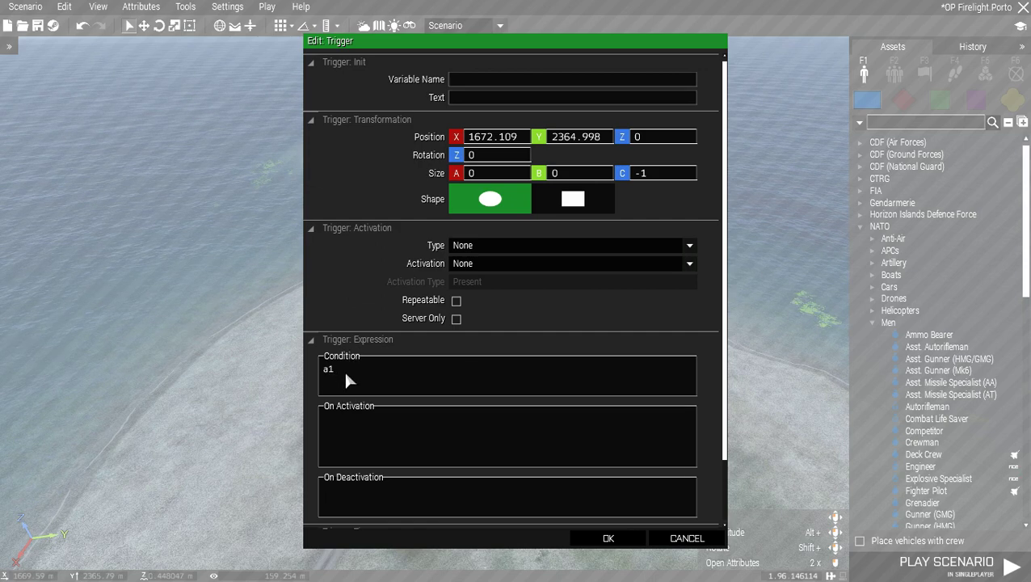
scroll(726, 398, down, 1)
scroll(726, 397, down, 3)
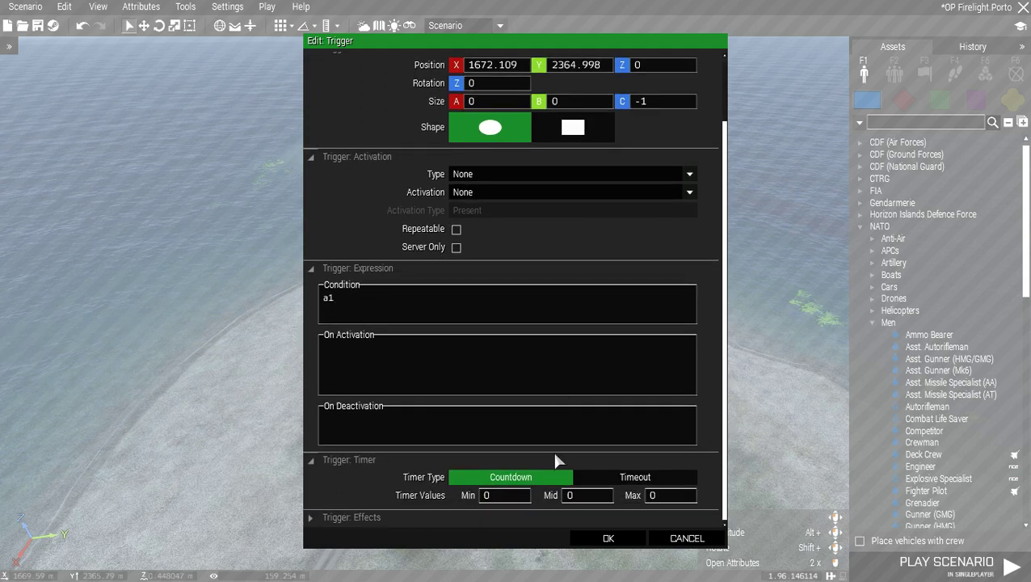
click(310, 517)
scroll(430, 458, down, 3)
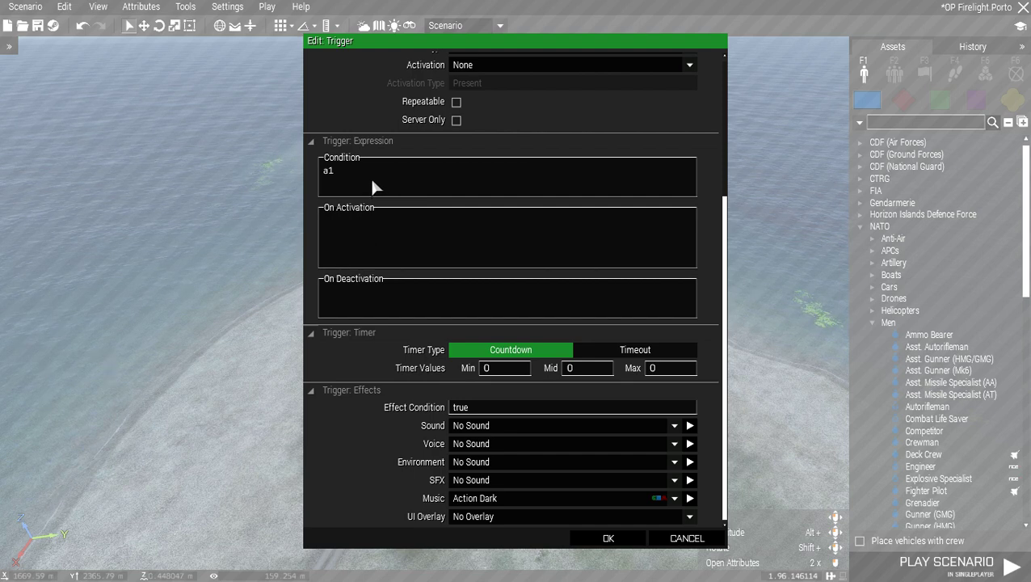
- Browse the available music tracks and set the shoreline trigger's music effect to No Music
click(675, 500)
click(574, 442)
scroll(572, 440, up, 5)
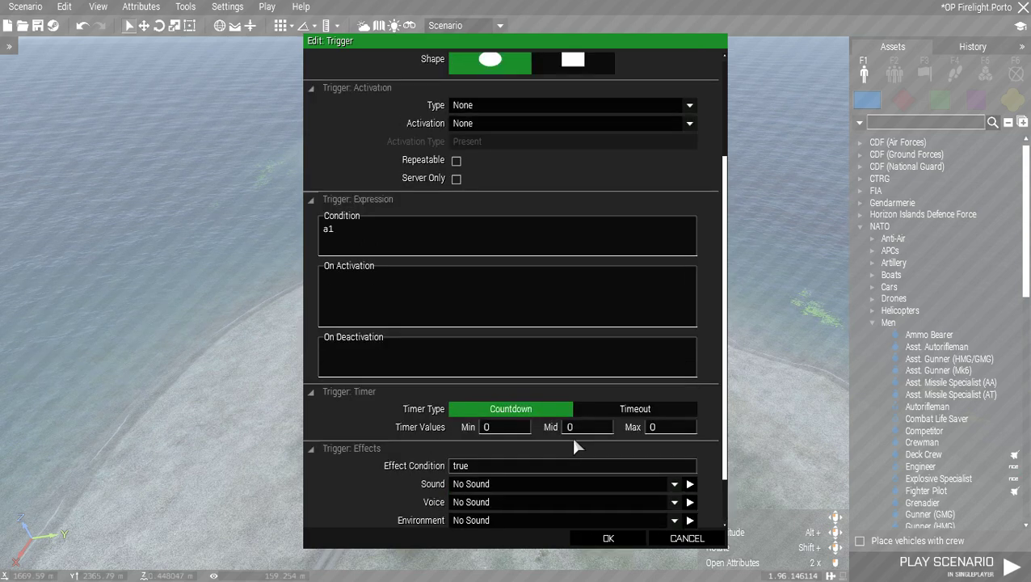
scroll(549, 459, down, 4)
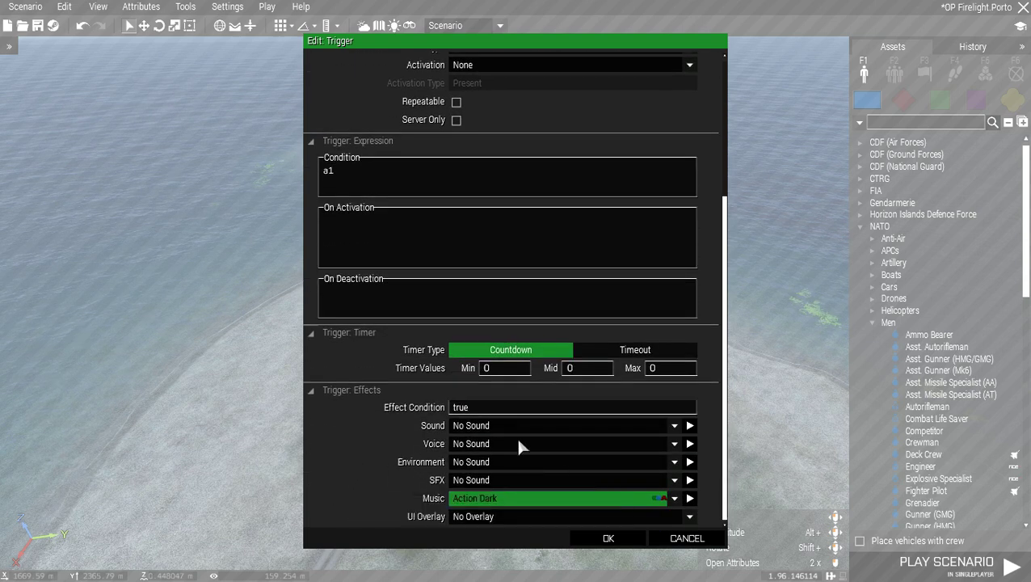
click(638, 498)
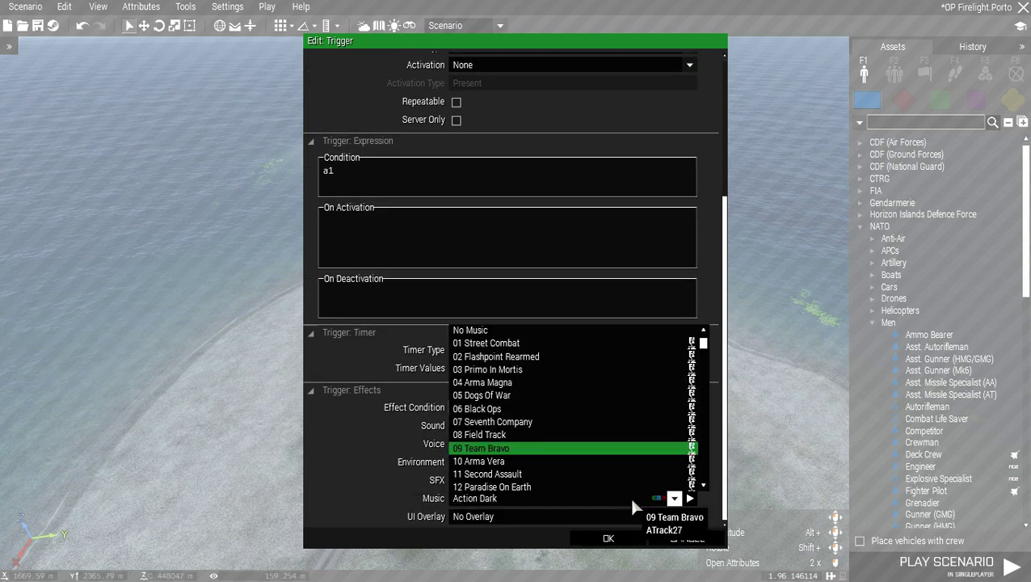
click(707, 350)
click(526, 496)
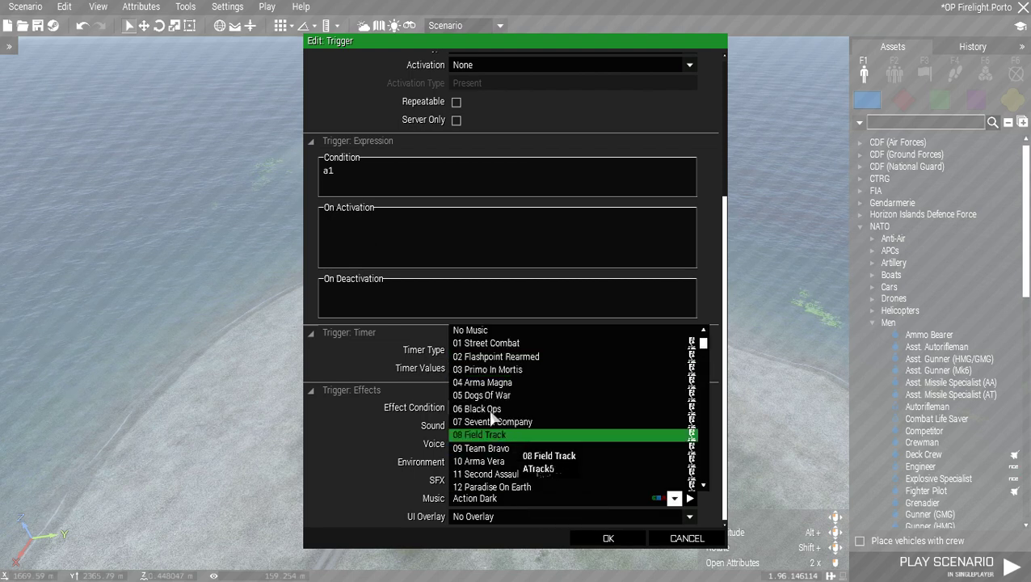
click(483, 330)
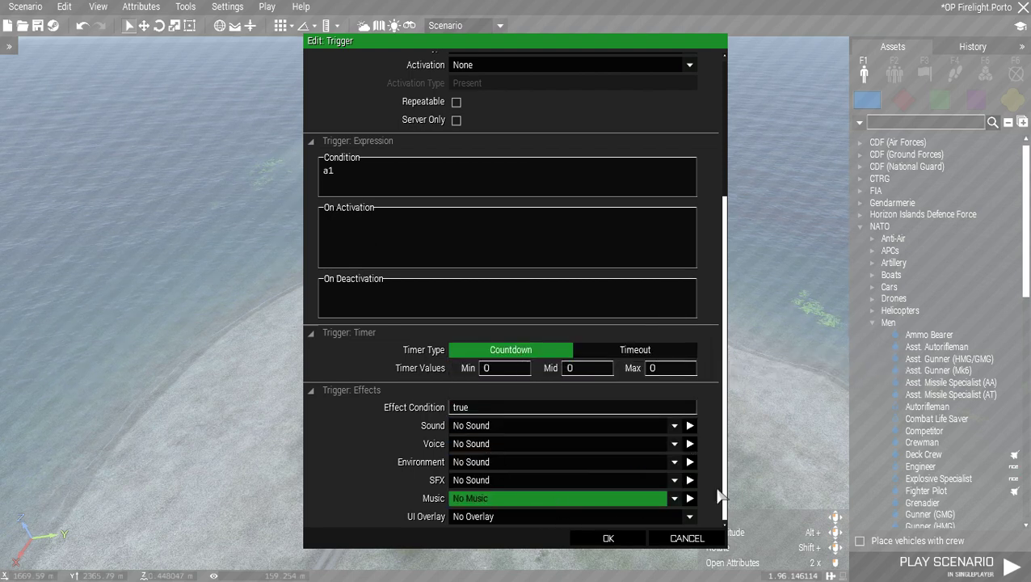
- Set the shoreline trigger's voice effect to ACE_Fastroping_Thud and save the trigger's attributes
click(476, 443)
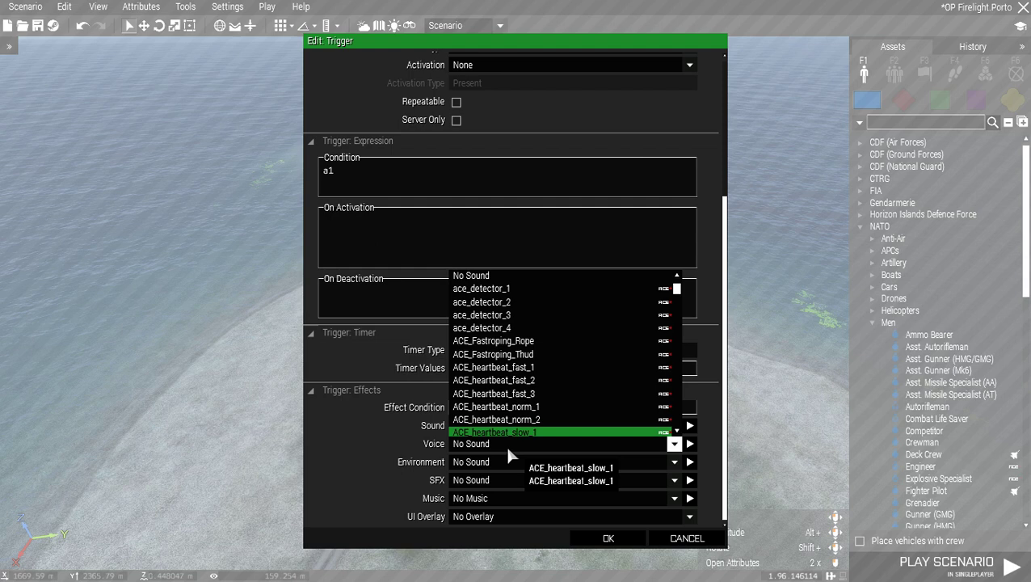
click(491, 356)
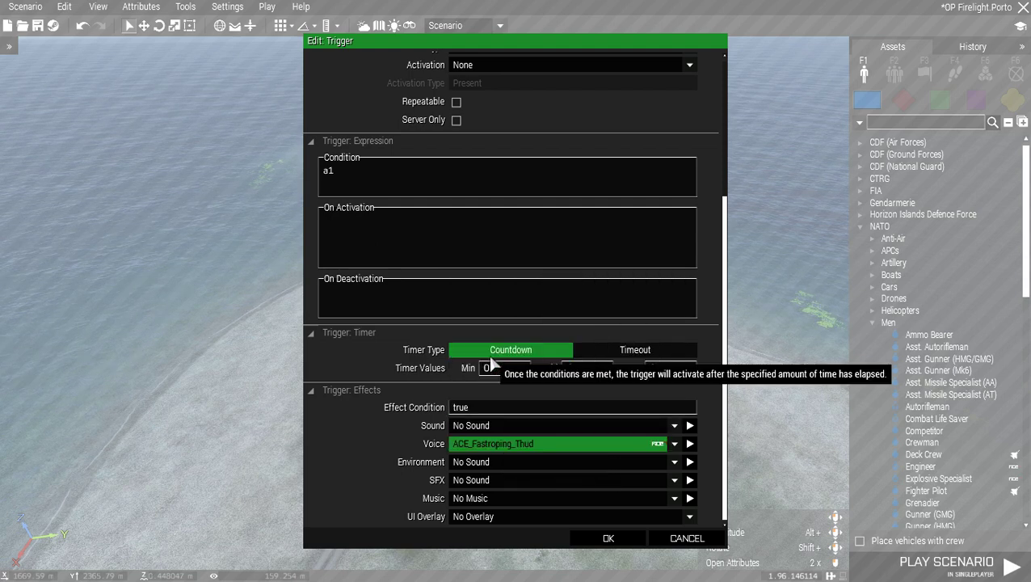
click(609, 539)
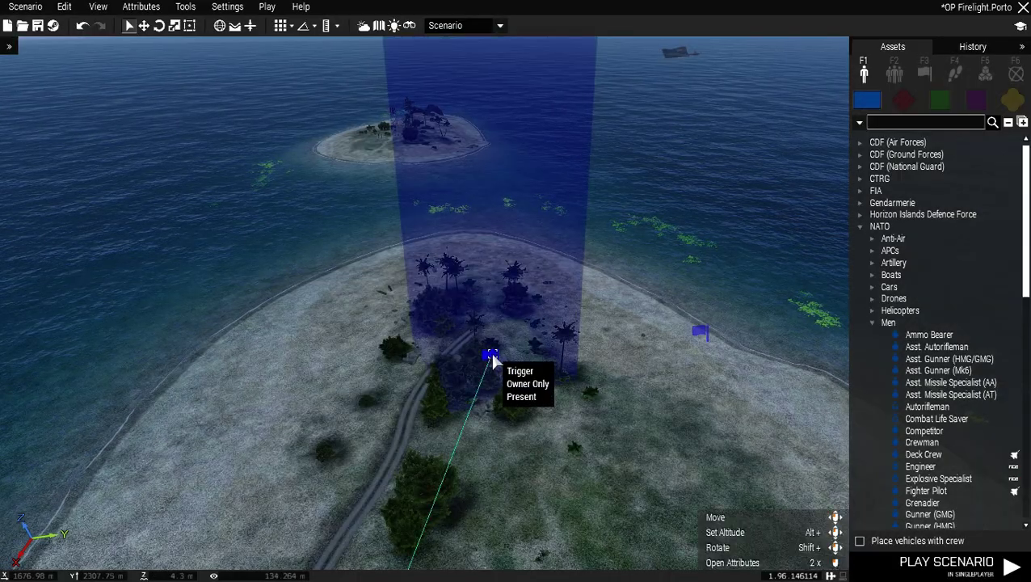
- Review the transformation, activation, expression and effects settings of the Owner Only trigger among the palms, leaving them unedited
double_click(490, 350)
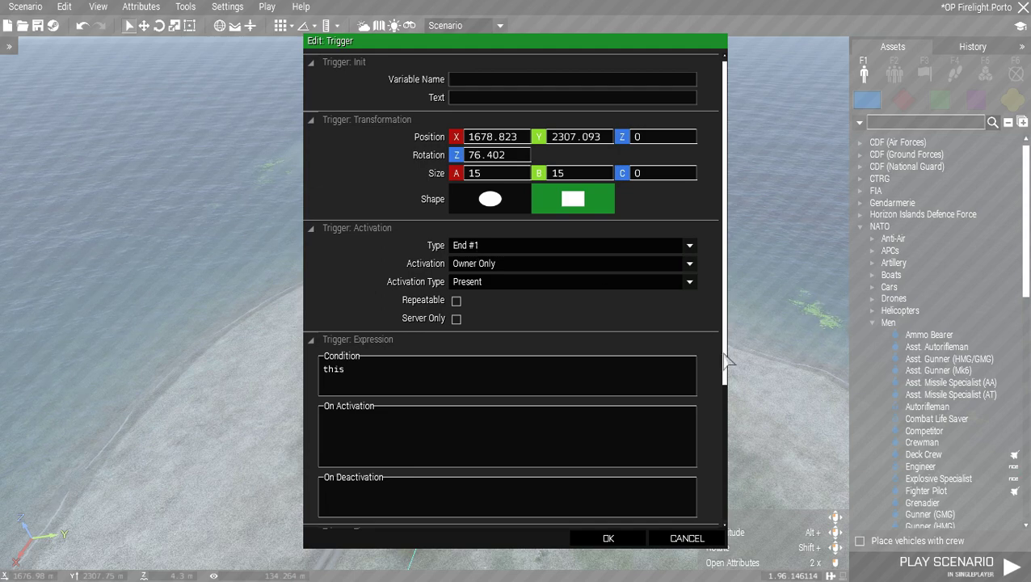
drag(725, 363, 725, 505)
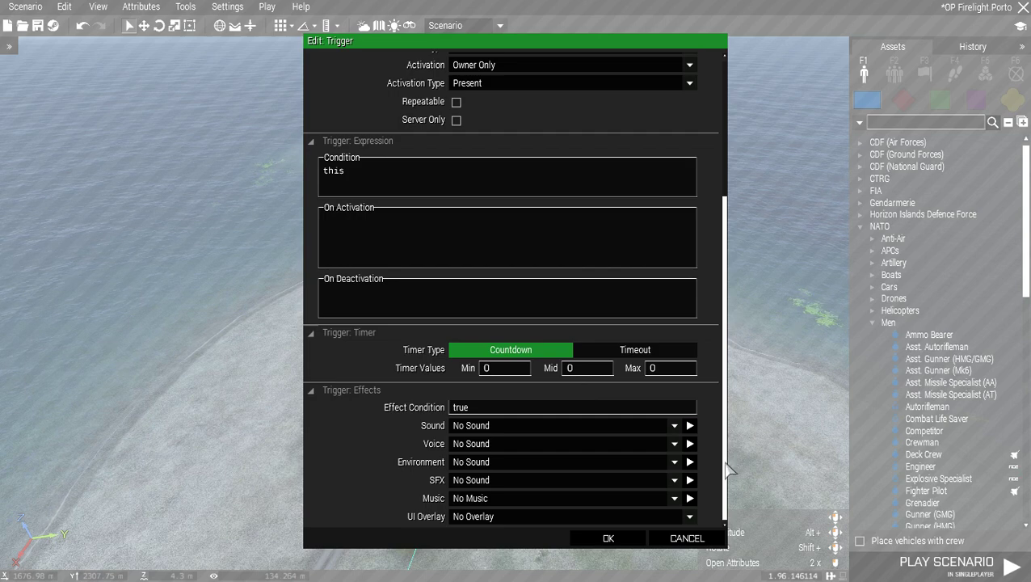
drag(727, 469, 727, 326)
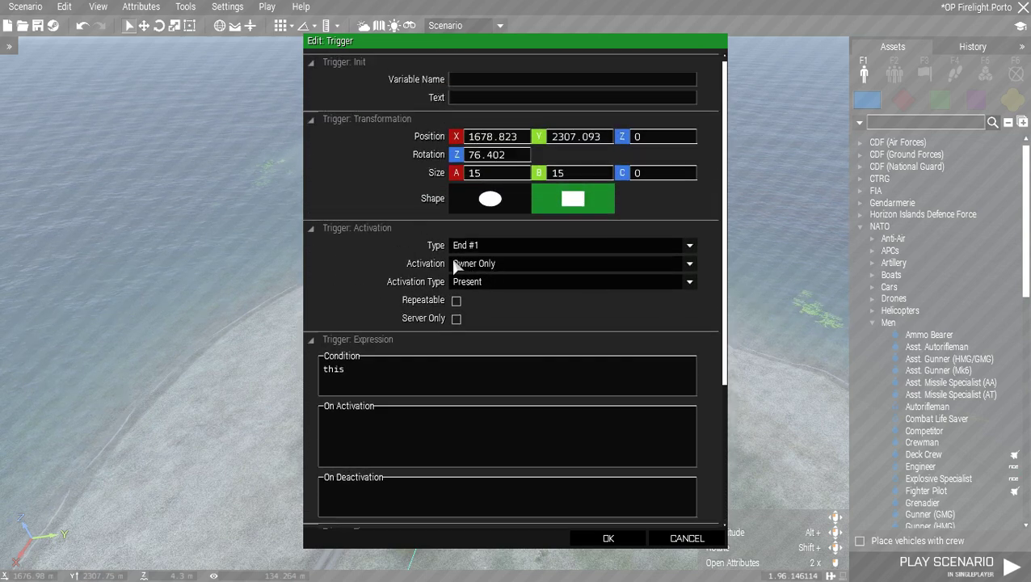
click(684, 539)
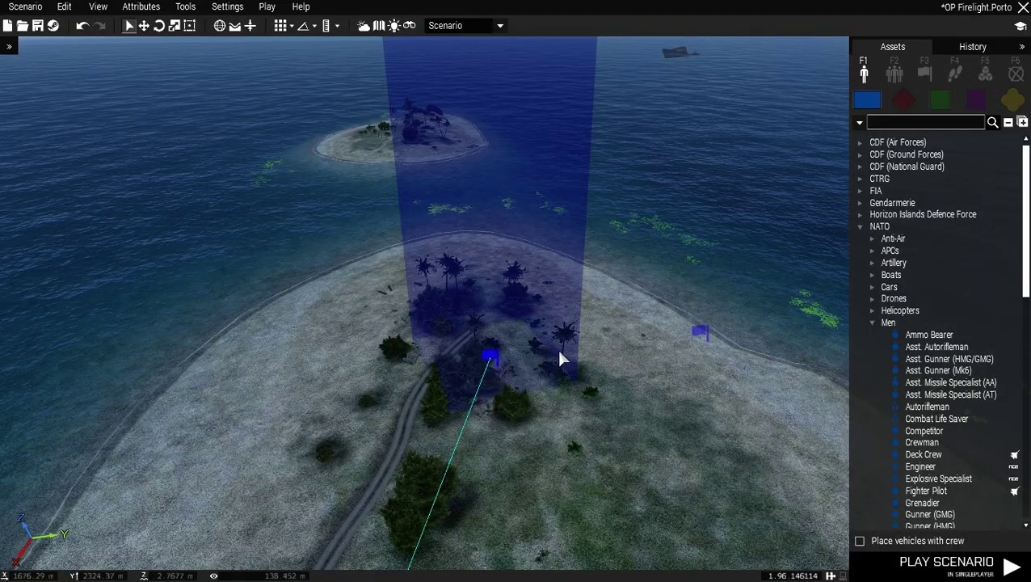
- Follow the Owner Only trigger's link line back to the hostage hut and examine the beach around the truck and jetty
scroll(543, 452, down, 2)
key(s)
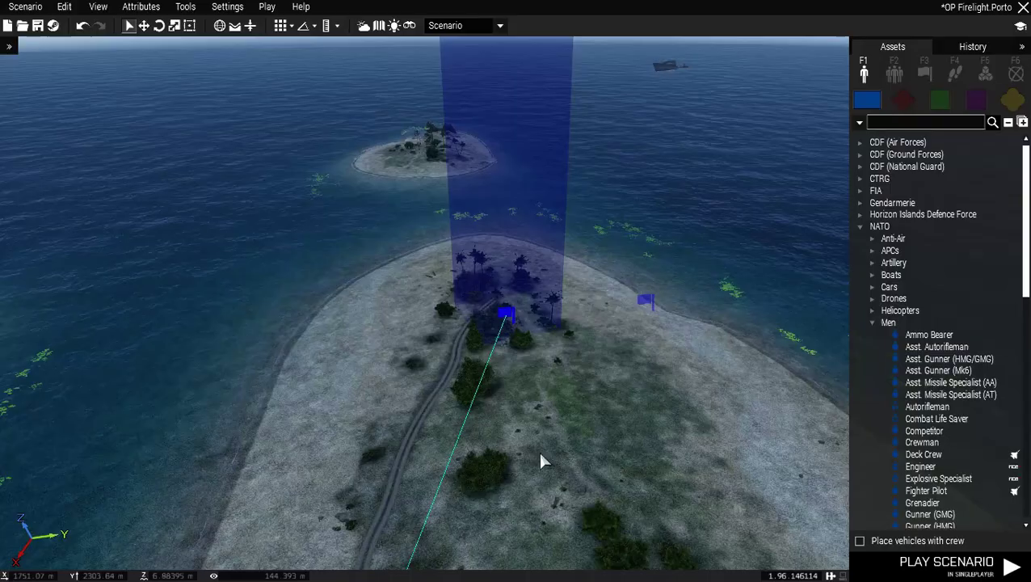
key(a)
scroll(501, 448, up, 5)
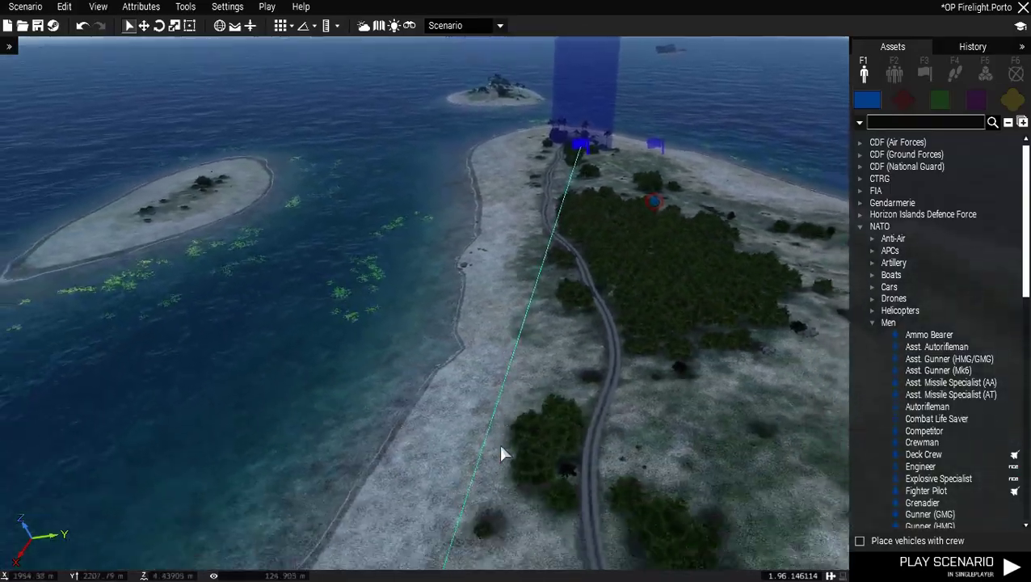
scroll(501, 447, up, 6)
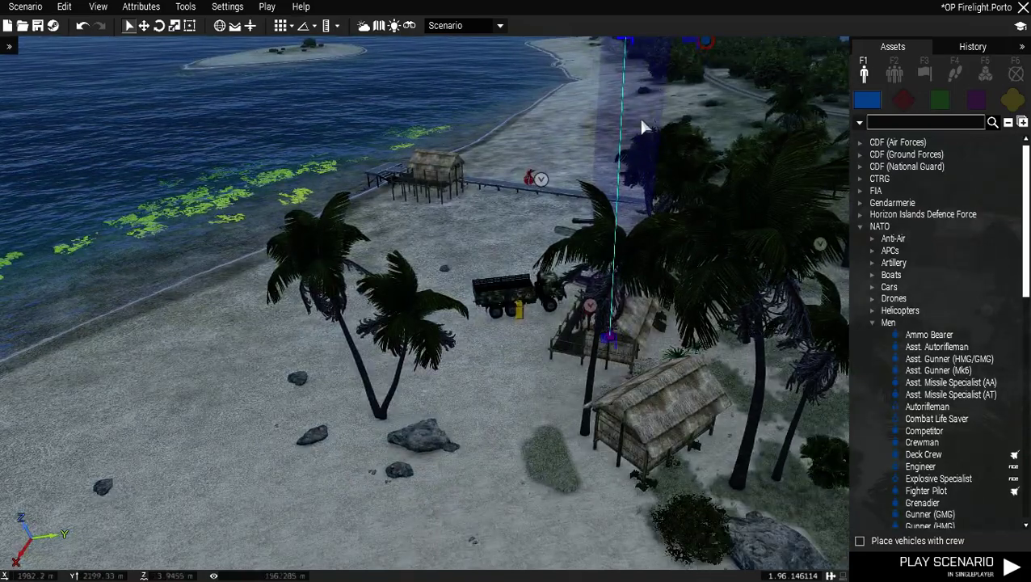
key(w)
scroll(626, 125, down, 4)
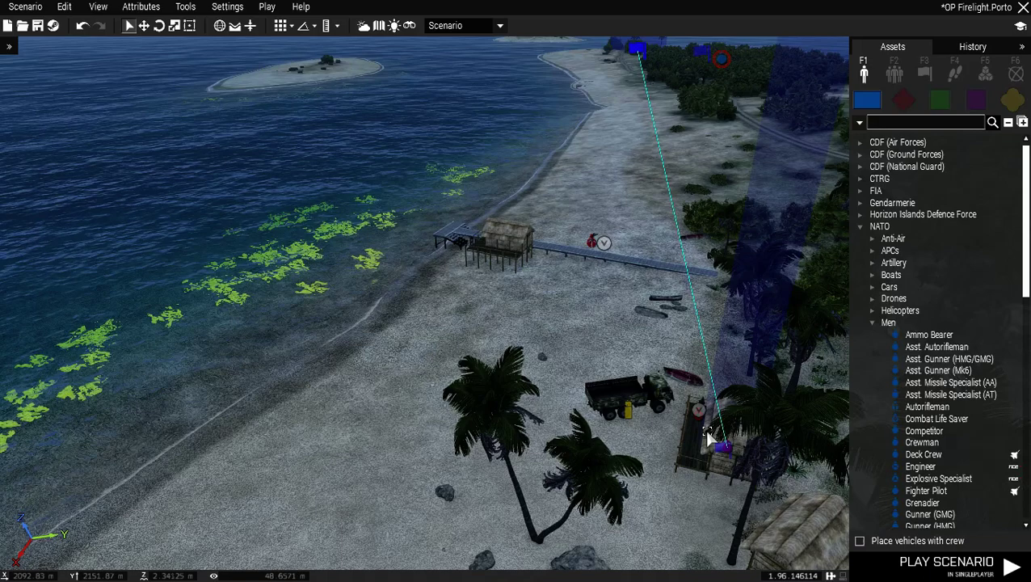
scroll(525, 336, up, 4)
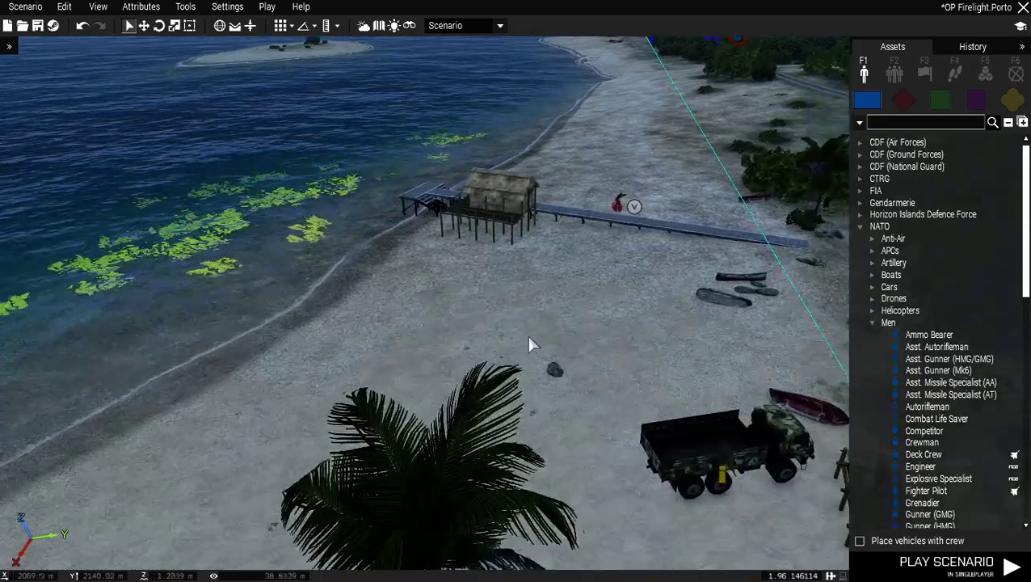
key(w)
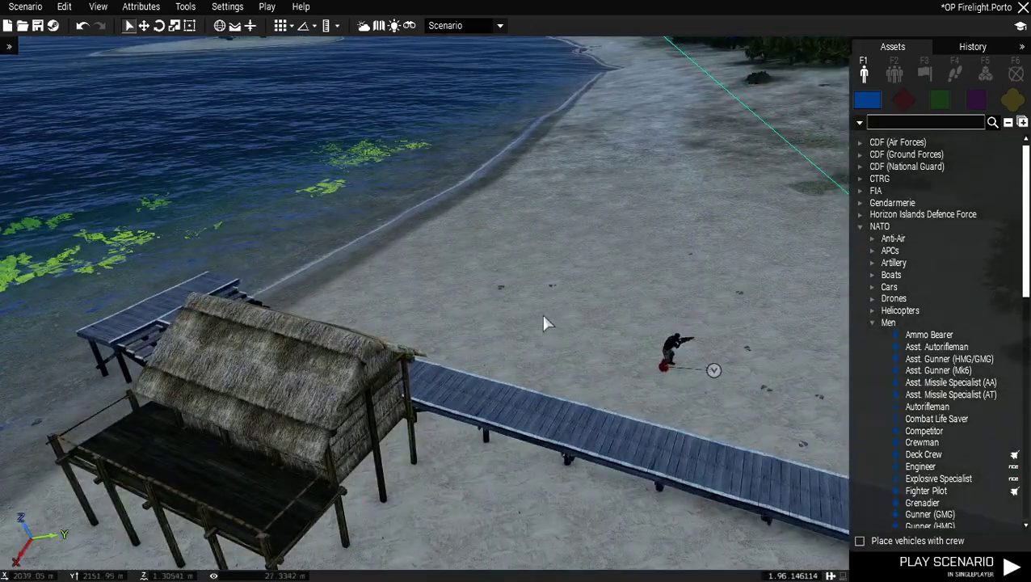
- Move the player unit from the forest edge to the clump of trees beside the road, closer to the village
right_drag(550, 301, 609, 304)
scroll(396, 315, down, 6)
key(a)
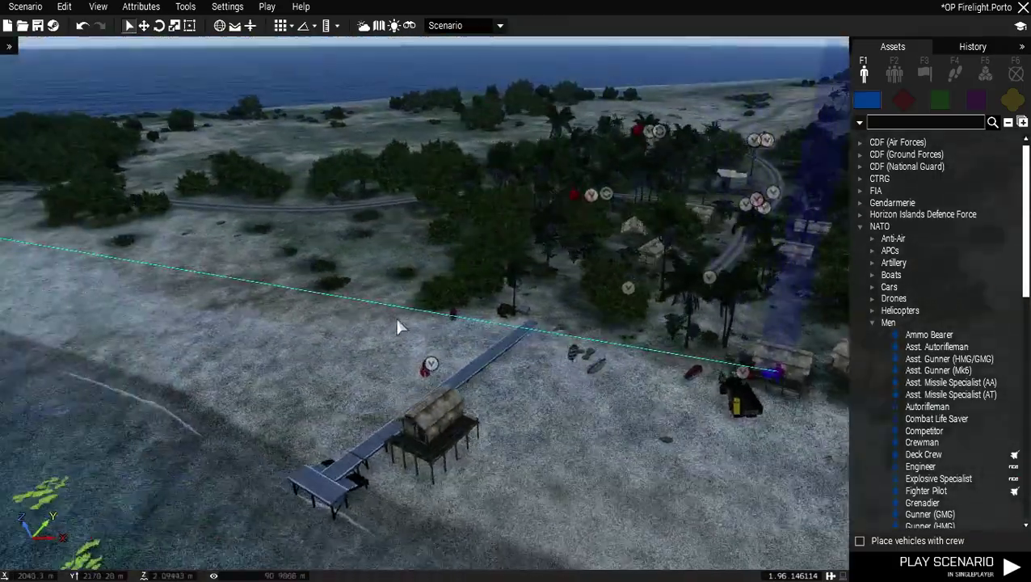
key(w)
key(s)
key(a)
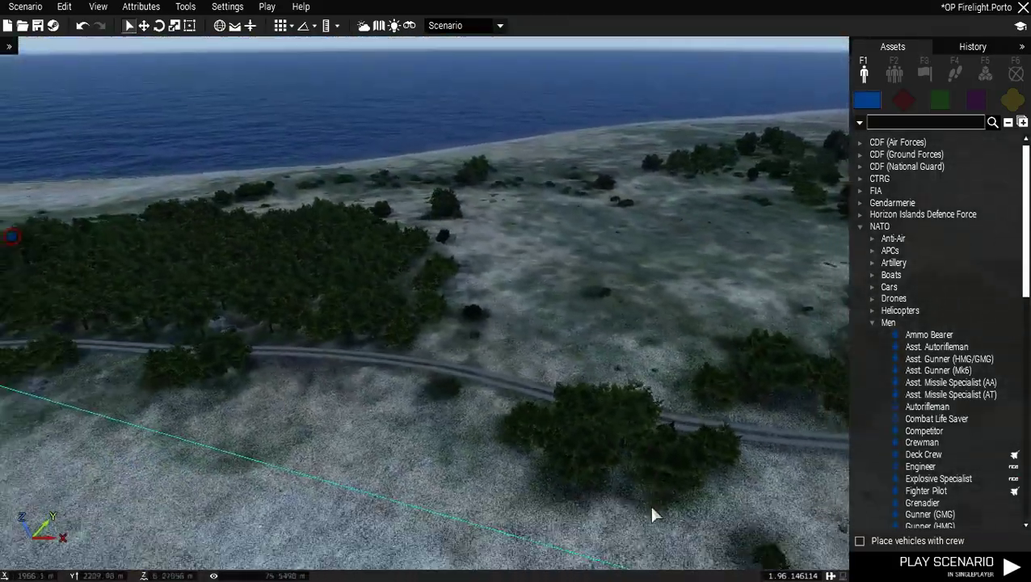
key(w)
key(a)
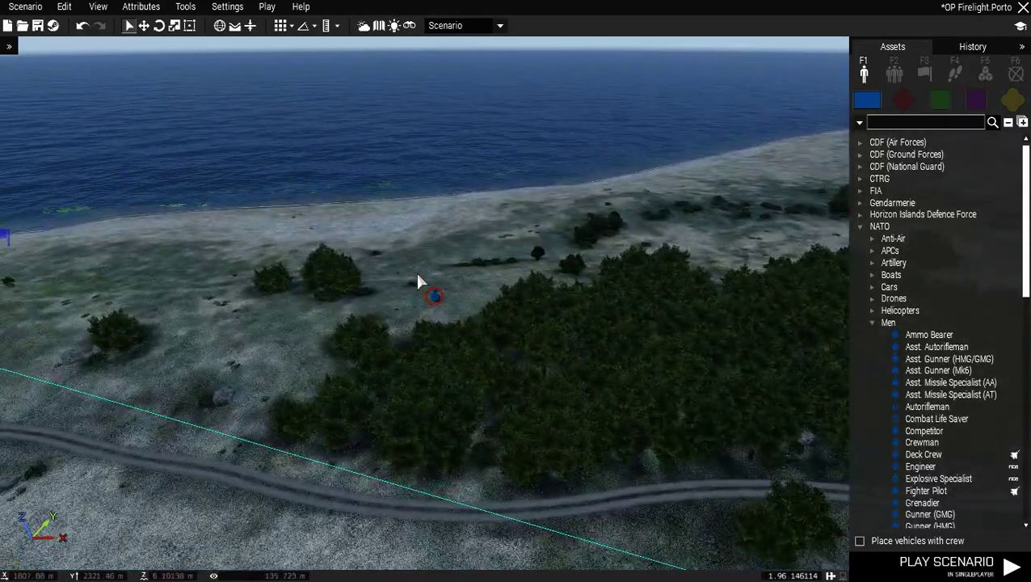
drag(417, 272, 458, 321)
key(w)
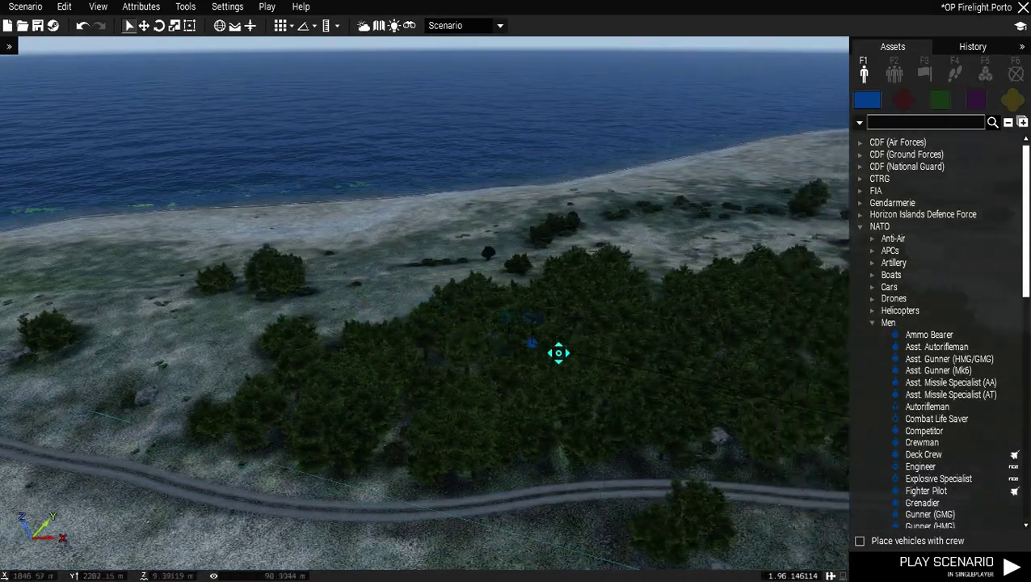
key(s)
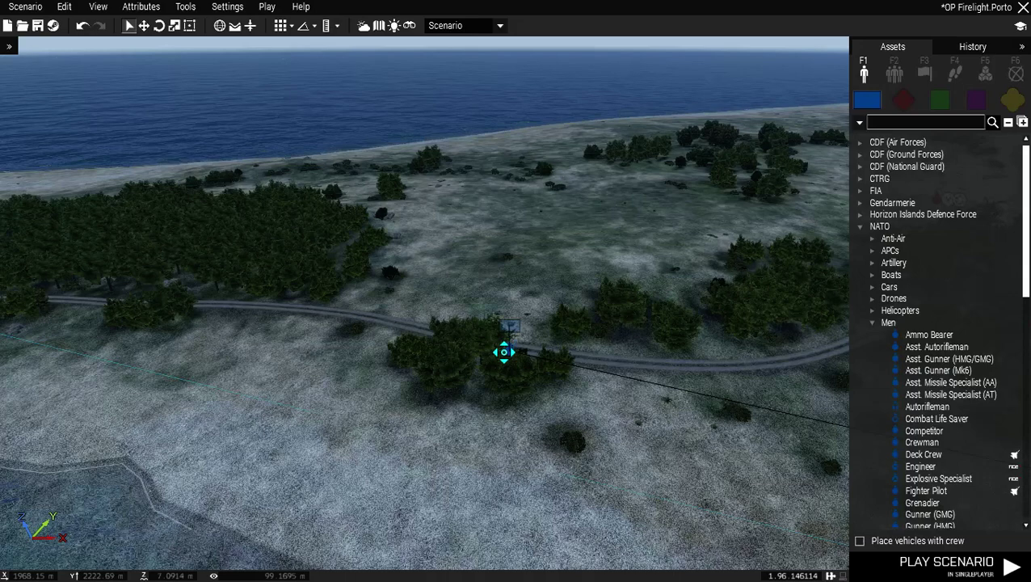
click(450, 353)
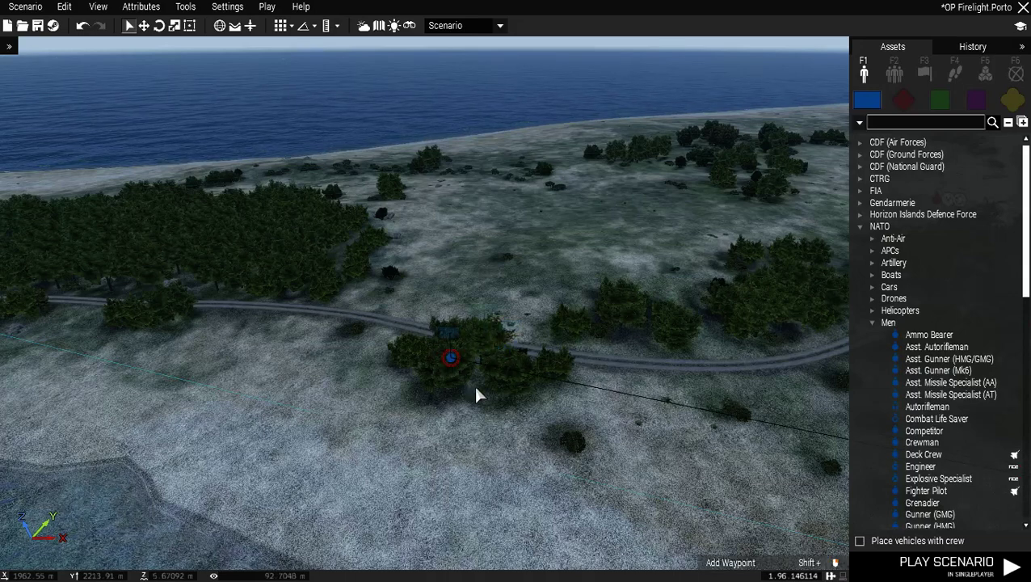
- Play the scenario in singleplayer and move out from the tree, switching between prone and crouched stances
click(962, 571)
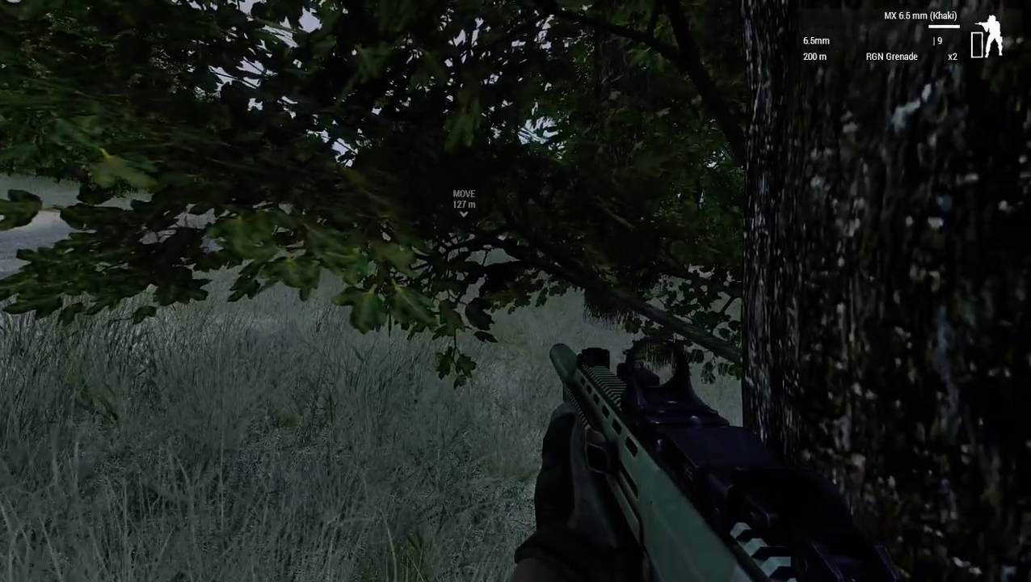
key(z)
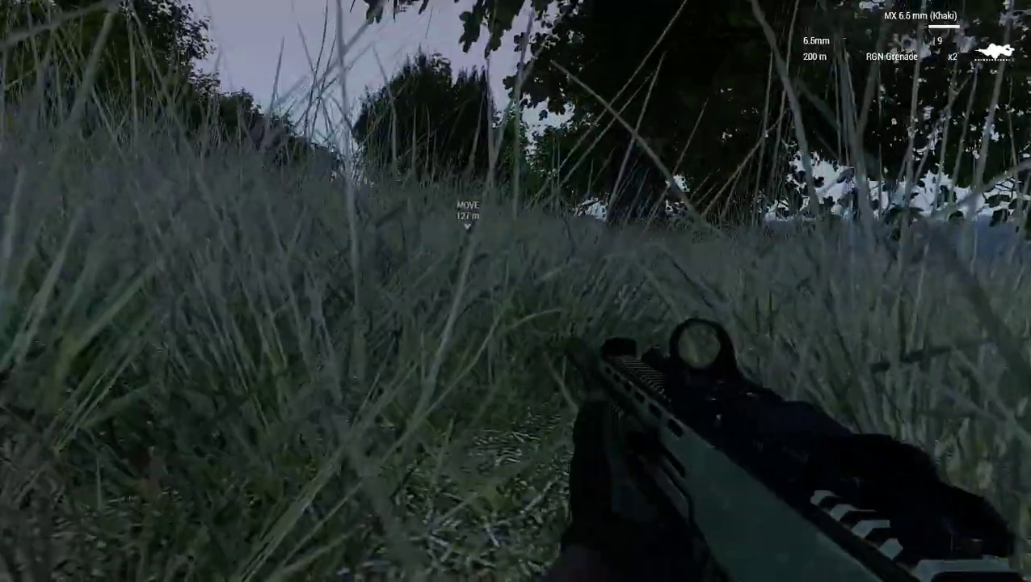
key(x)
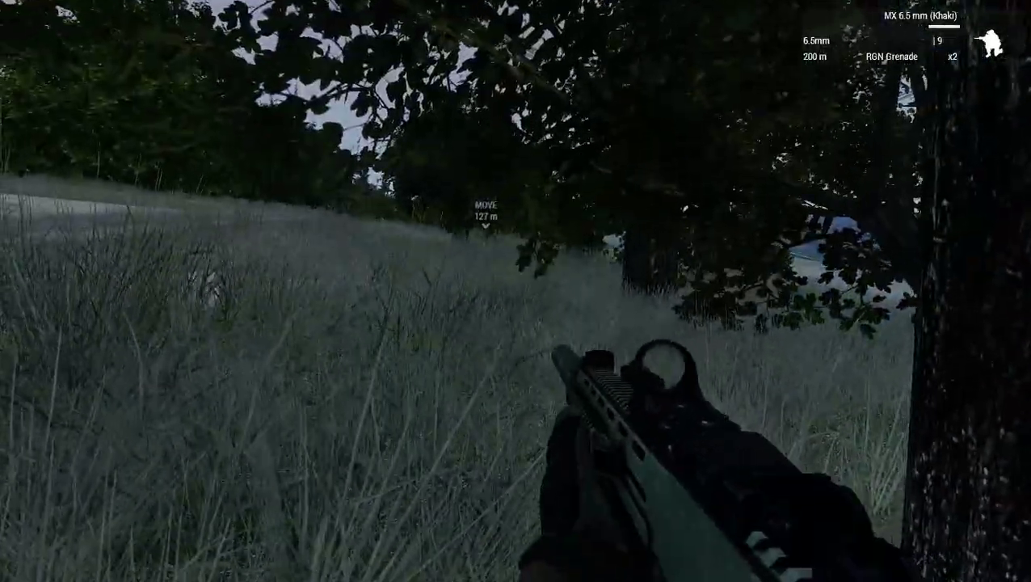
key(w)
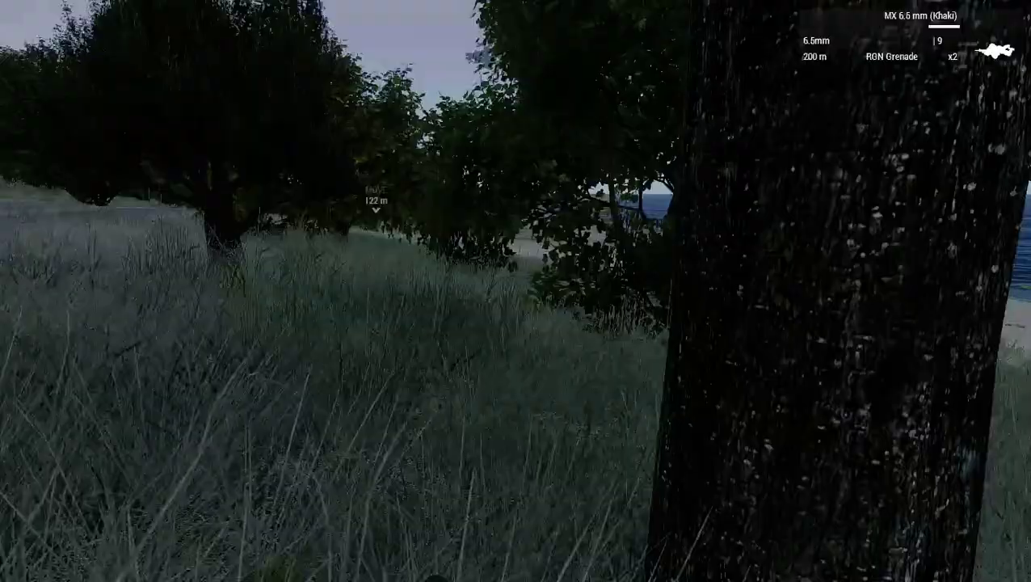
key(z)
key(w)
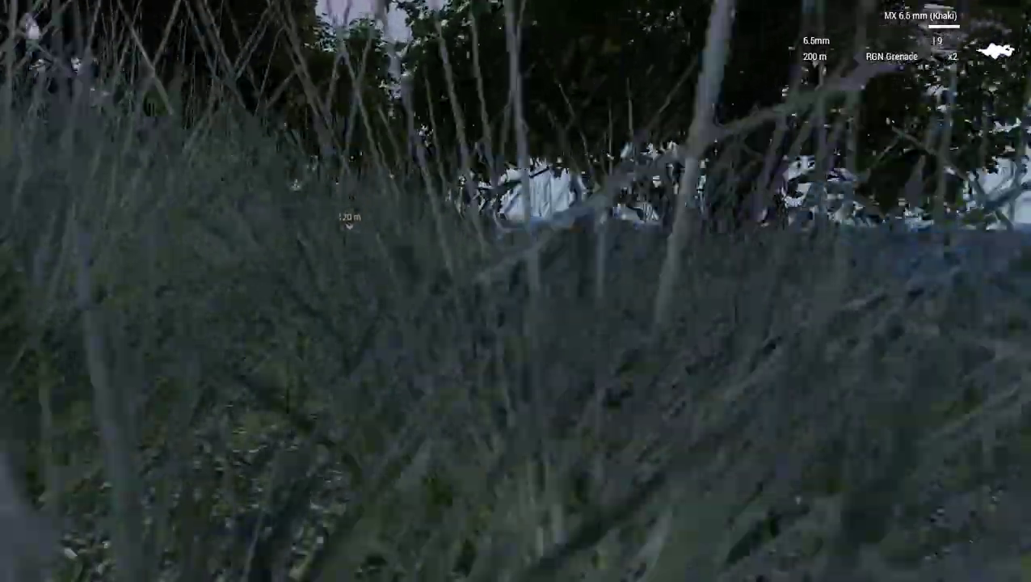
- Crawl through the tall grass beneath the trees to the clearing facing the jetty hut, and check the view through the rifle sight
key(w)
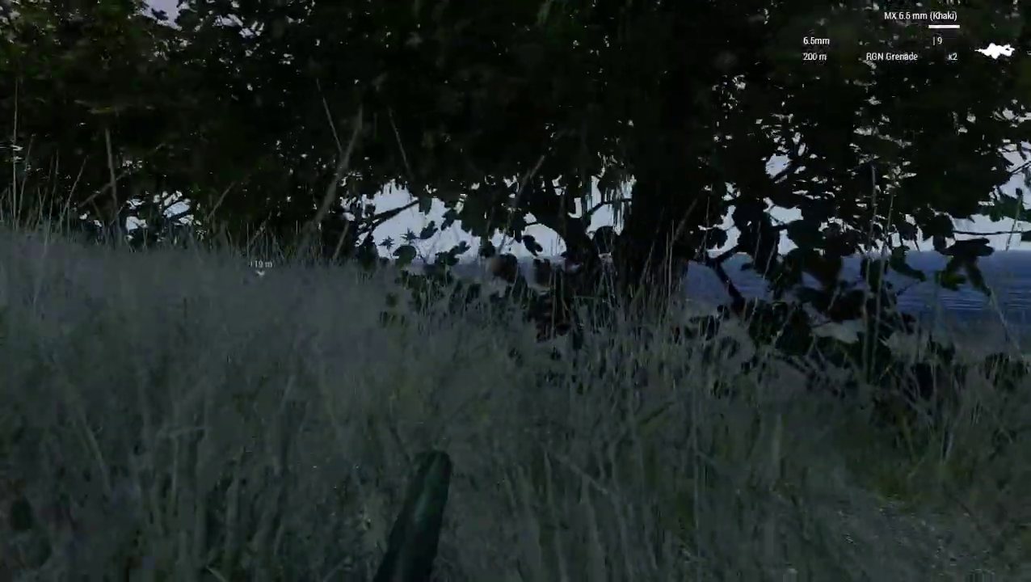
key(w)
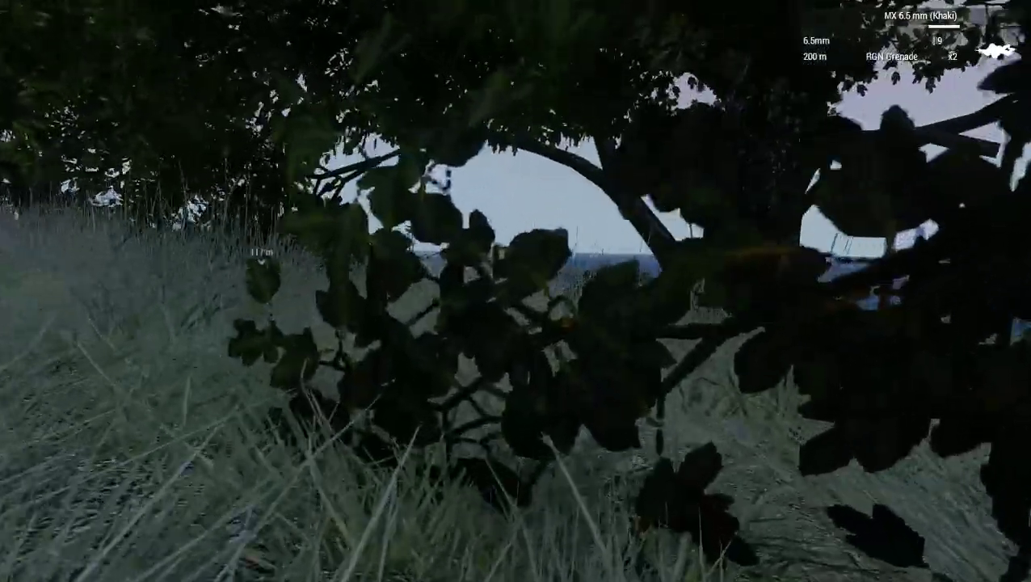
key(w)
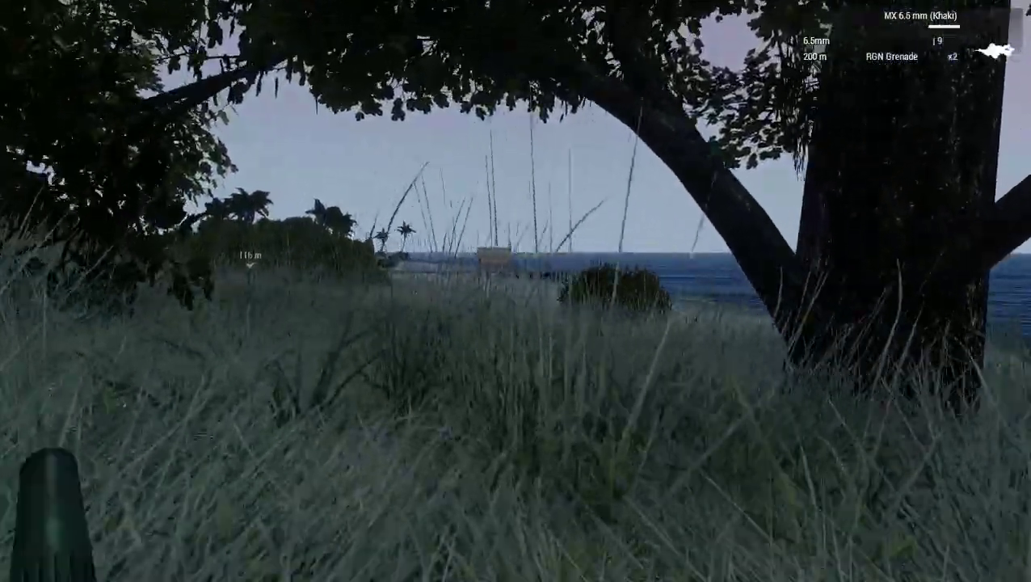
key(w)
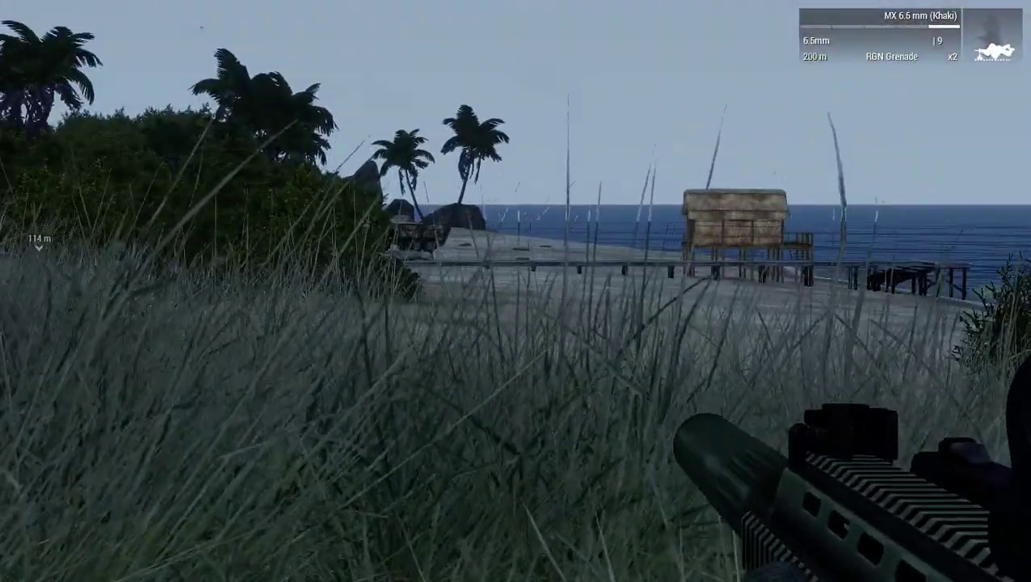
key(w)
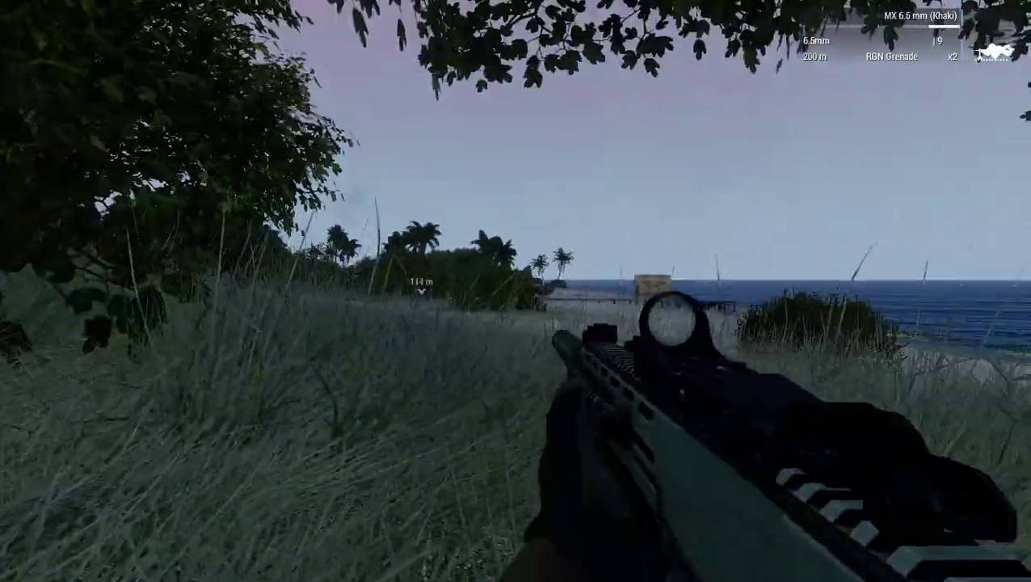
right_click(515, 291)
right_click(516, 291)
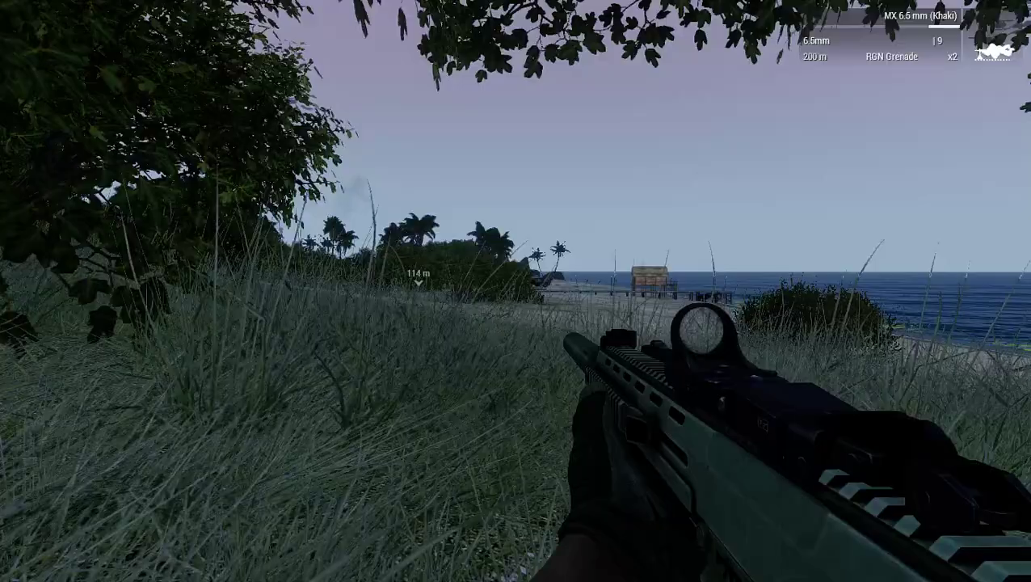
- Advance crouched from the trees along the grassy edge of the beach and take a prone position beside the bush
key(x)
key(w)
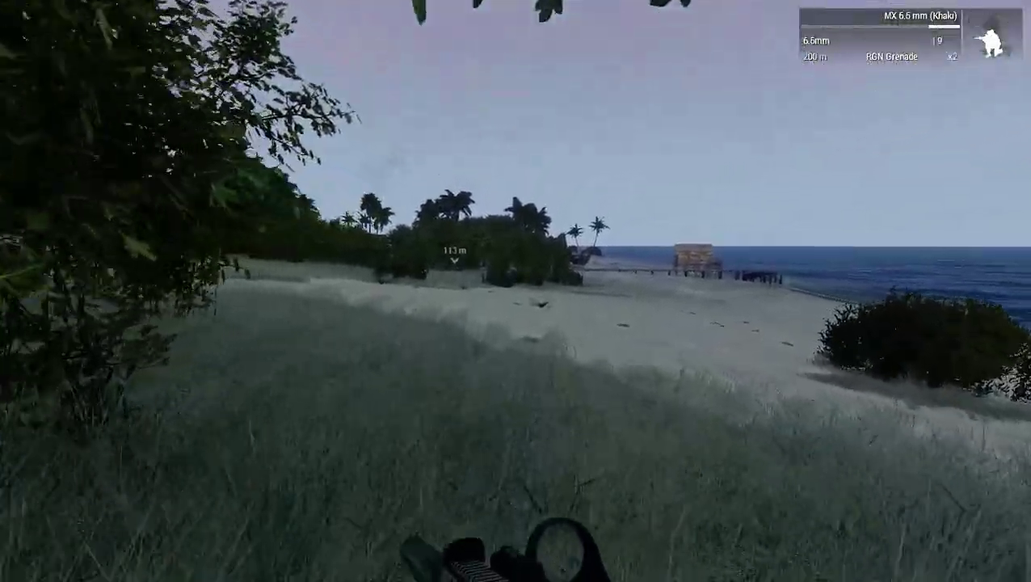
key(w)
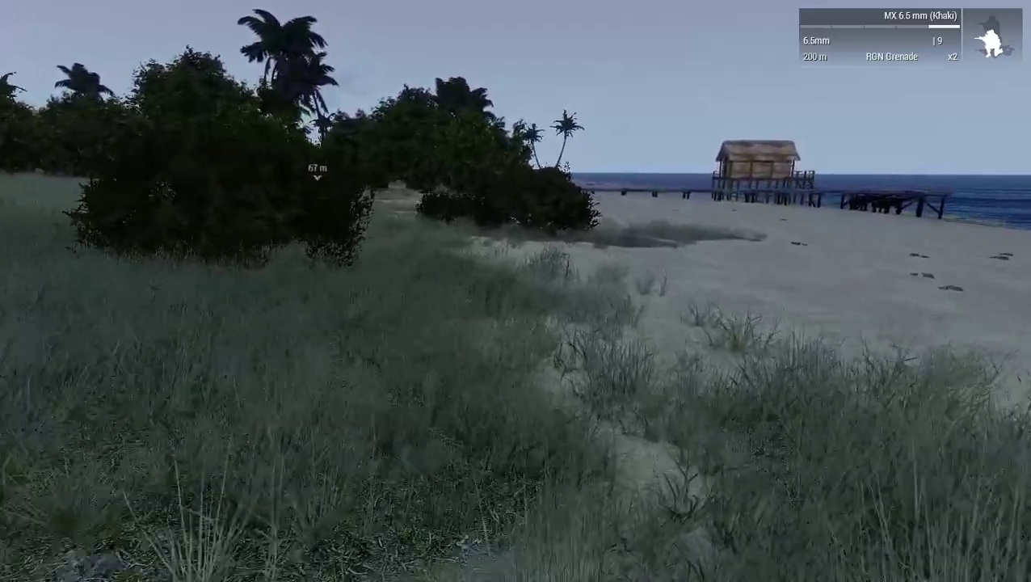
key(w)
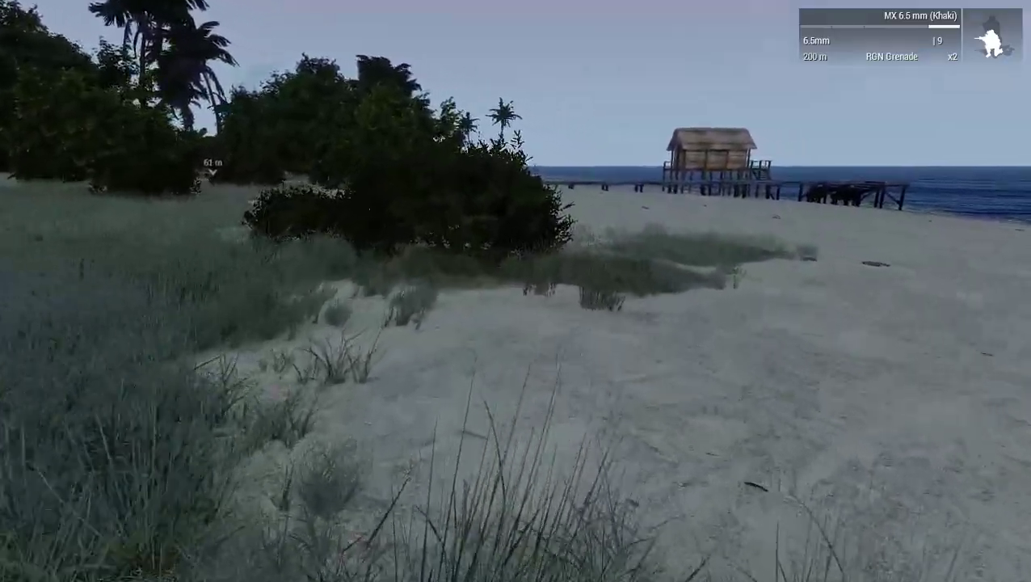
key(z)
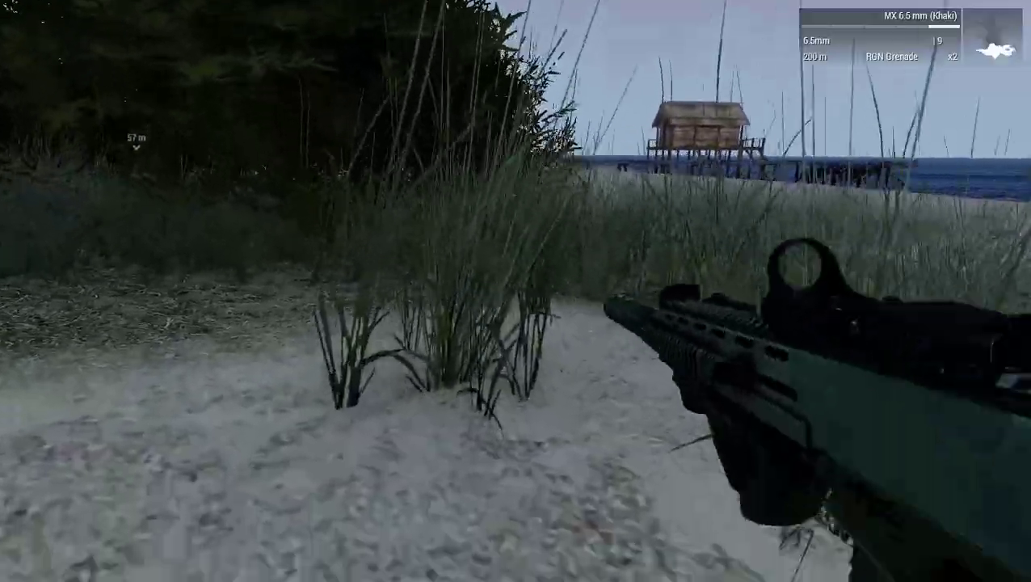
key(x)
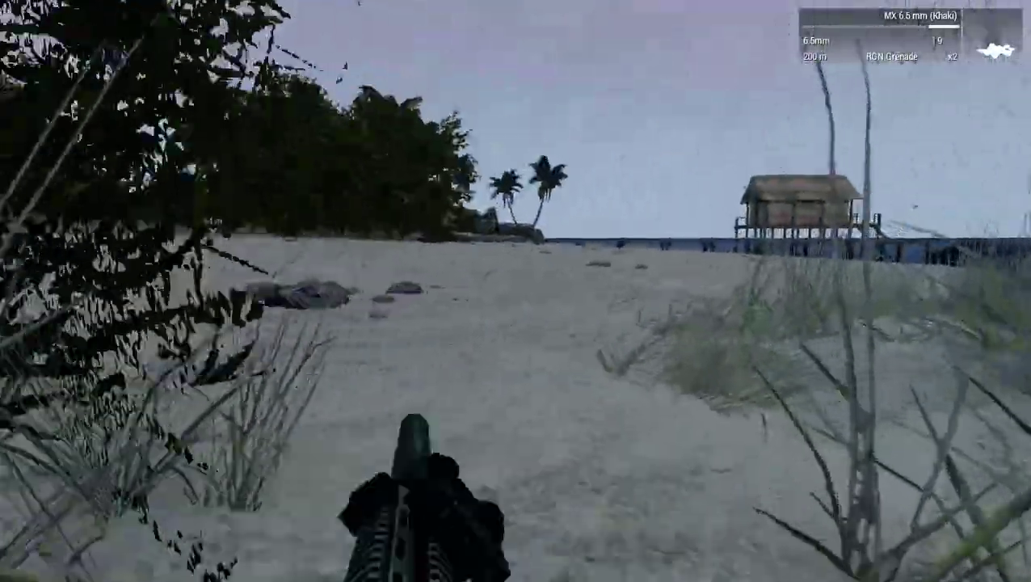
key(w)
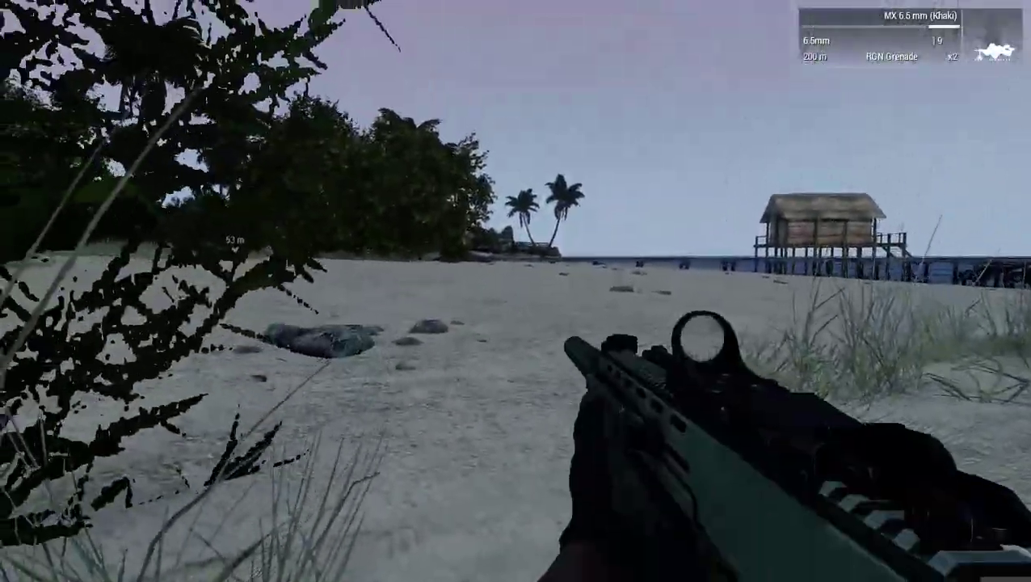
- Aim through the rifle sight at the enemy Combat Life Saver beyond the boat and fire
right_click(515, 291)
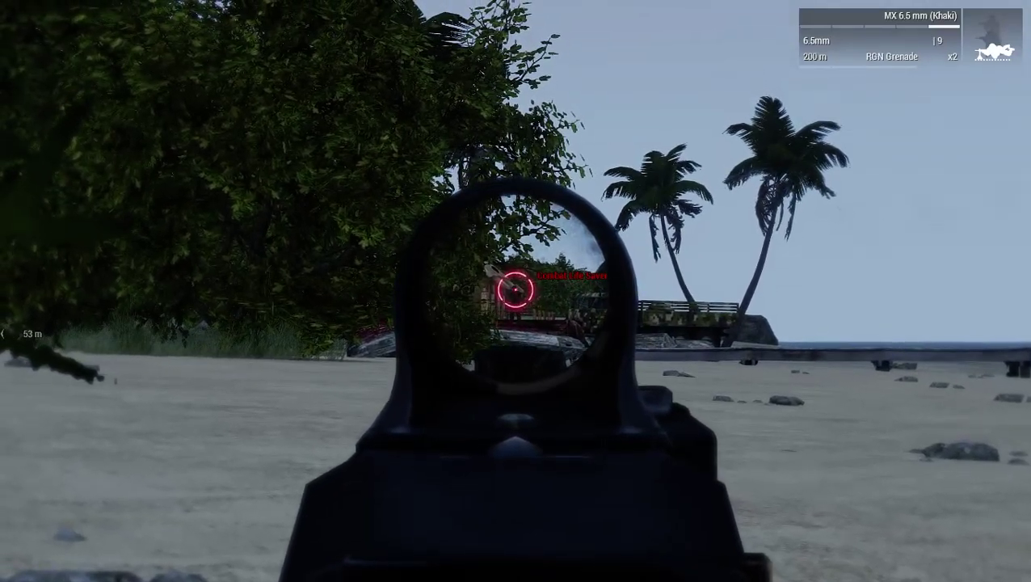
click(516, 291)
right_click(516, 291)
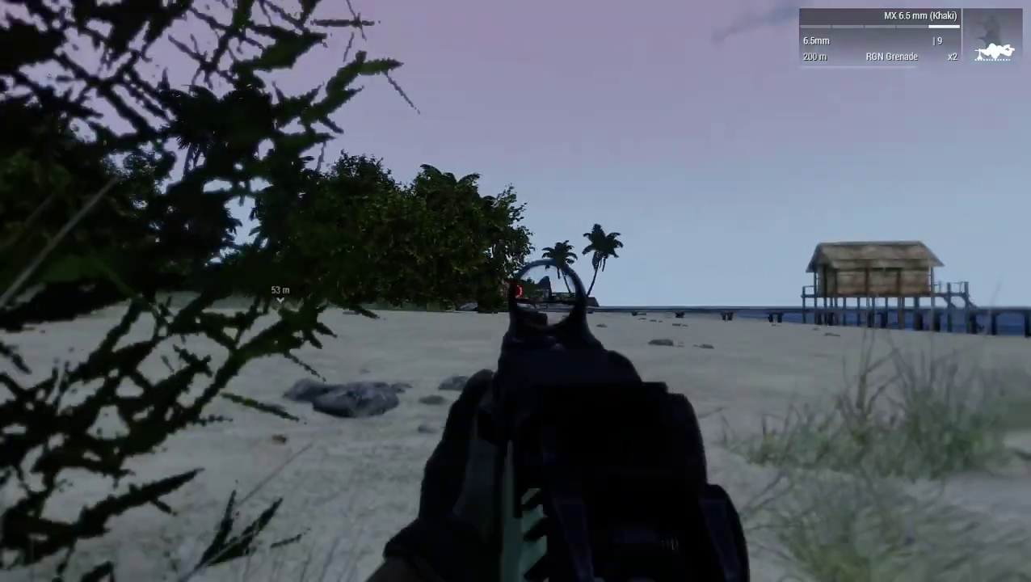
- Leave the bush and cross the open sand crouched to take cover behind the red boat
key(x)
key(w)
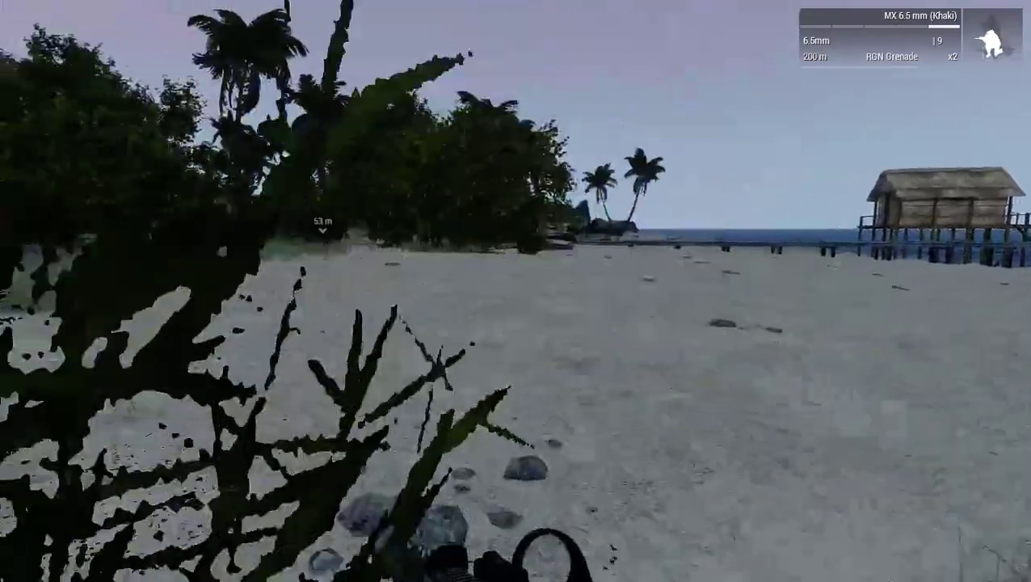
key(w)
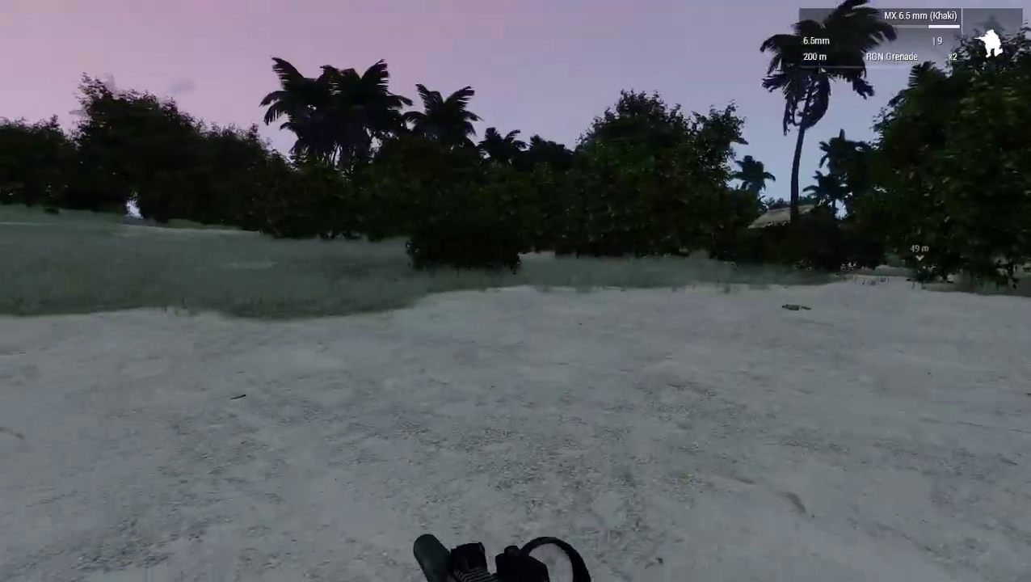
key(w)
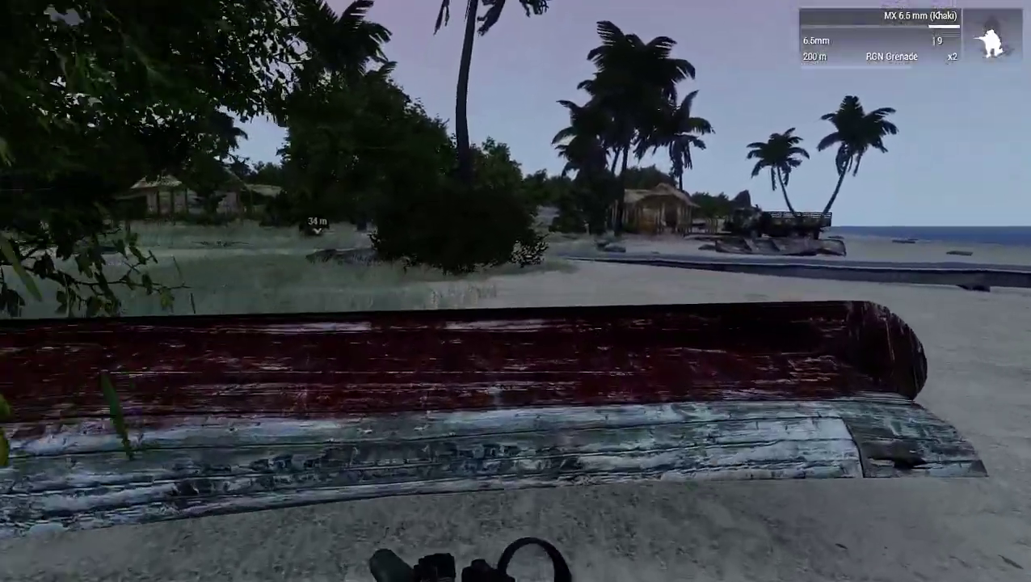
- Scout the village huts over the red boat, sighting the rifle on the enemy rifleman by the far hut
right_click(515, 291)
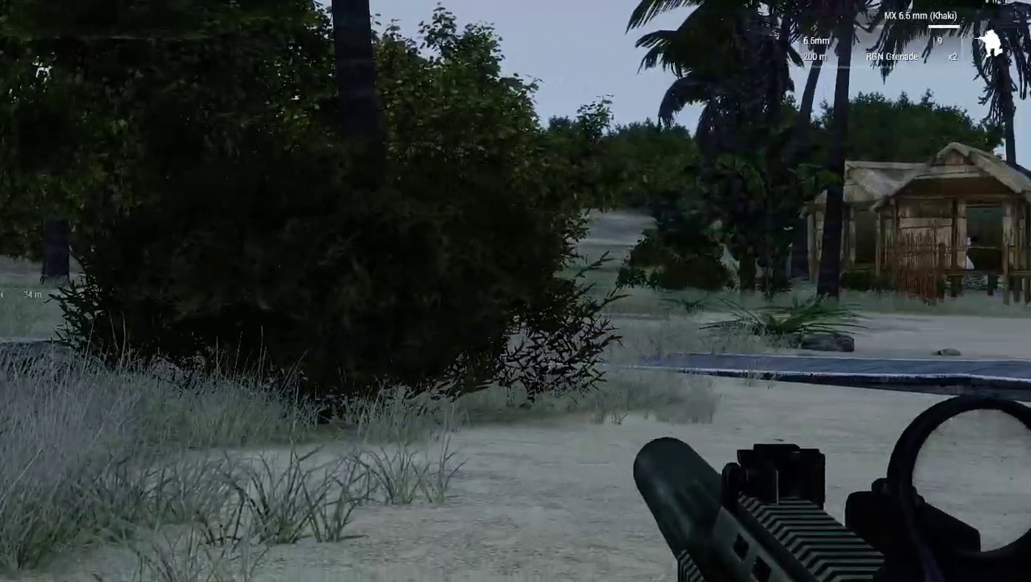
right_click(516, 291)
key(w)
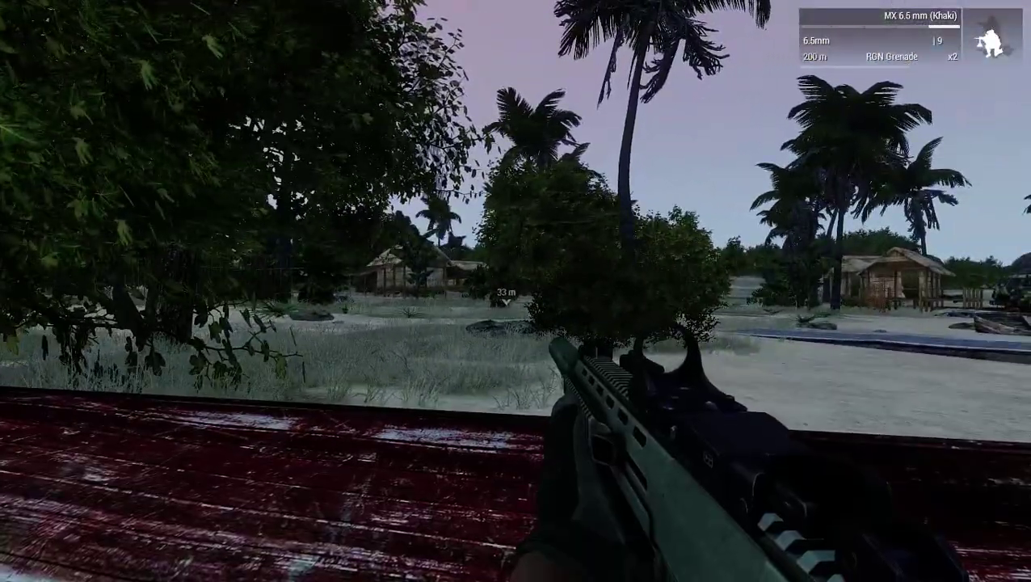
right_click(516, 291)
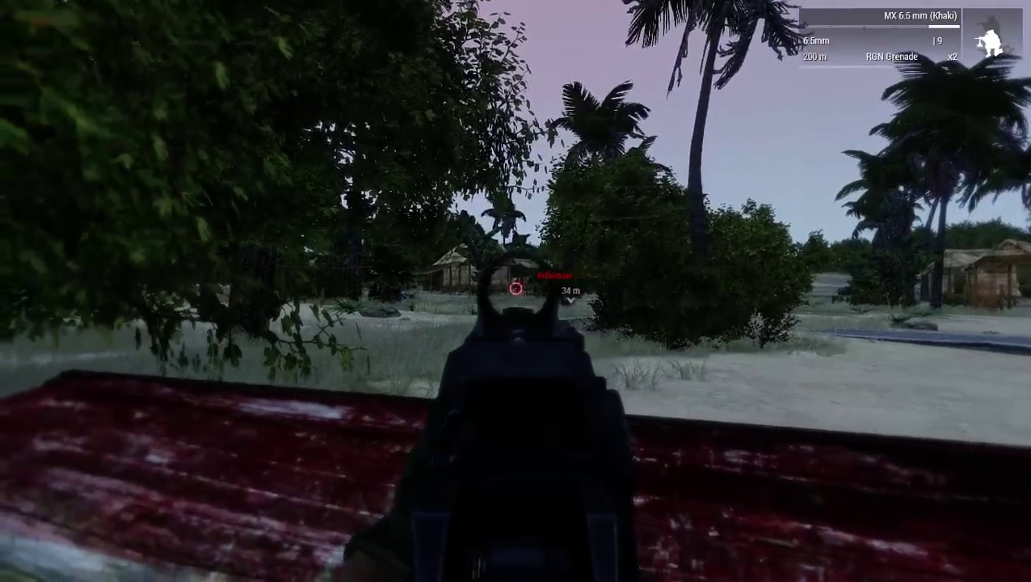
right_click(516, 291)
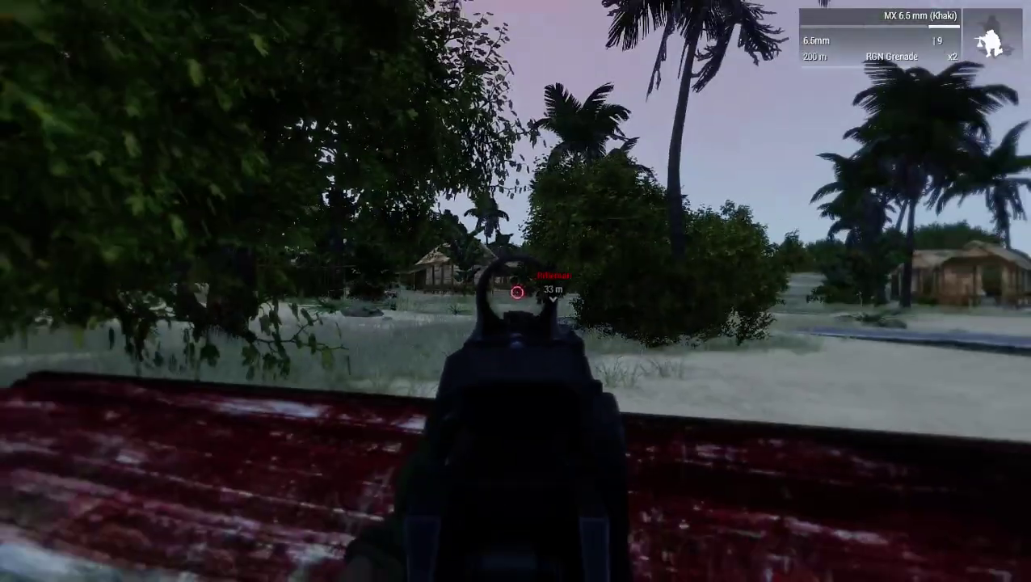
right_click(516, 291)
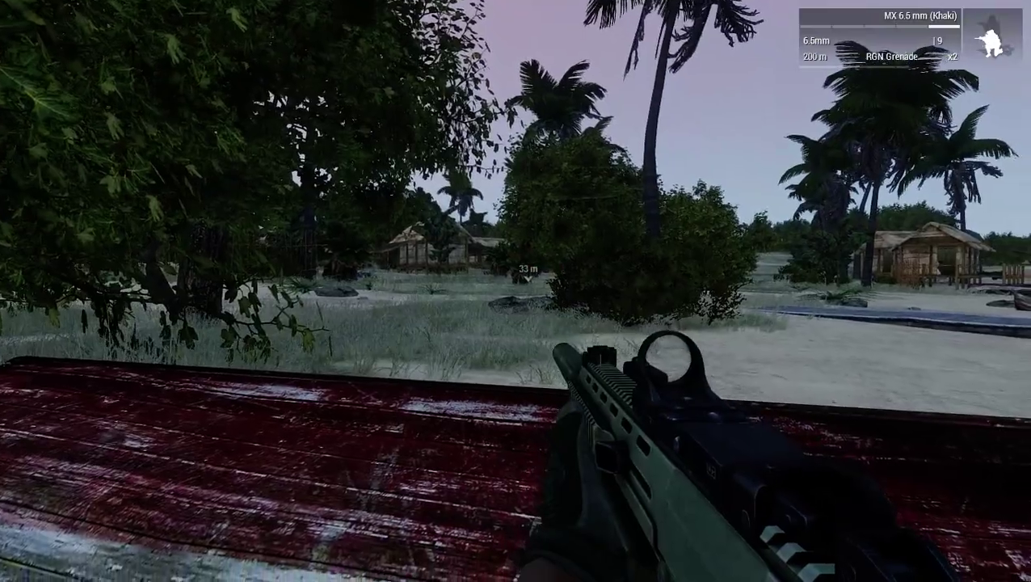
- Sidestep along the red boat and take aim again at the enemy beside the hut behind the foliage
key(a)
key(a)
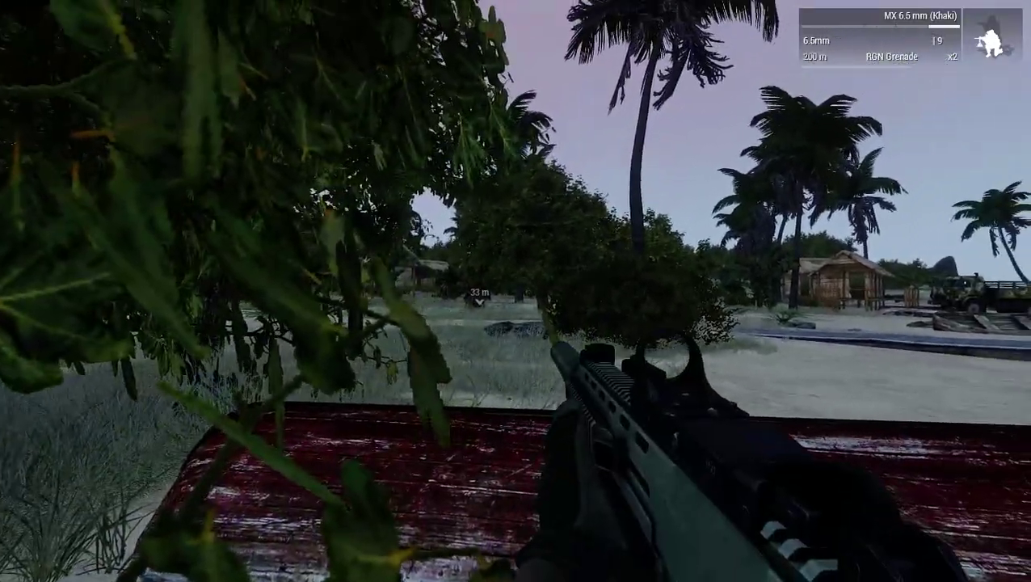
key(d)
right_click(515, 291)
right_click(516, 291)
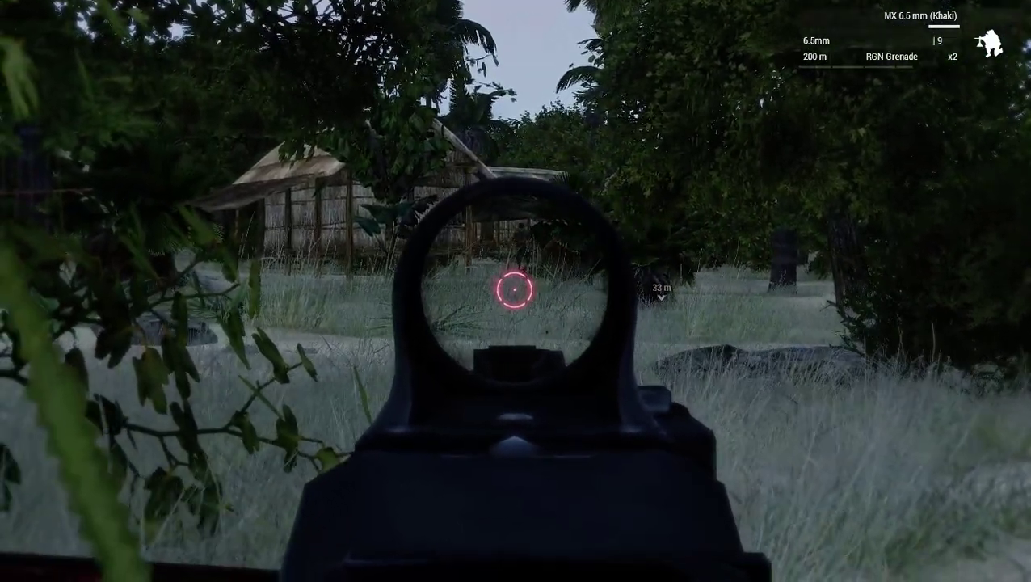
right_click(514, 291)
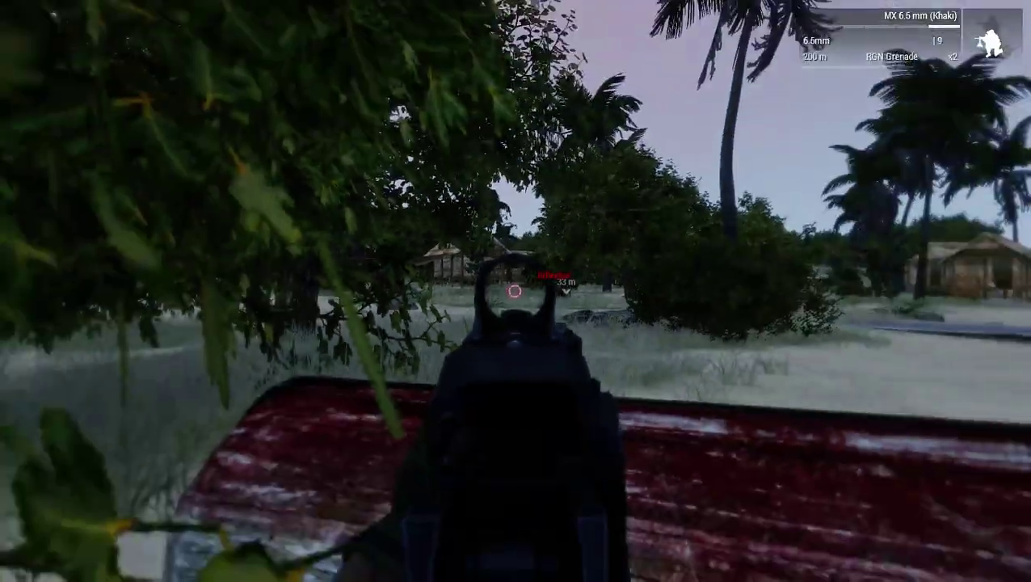
- Leave the red boat, cross the open sand crouched to cover behind the rock, and aim towards the village huts
key(d)
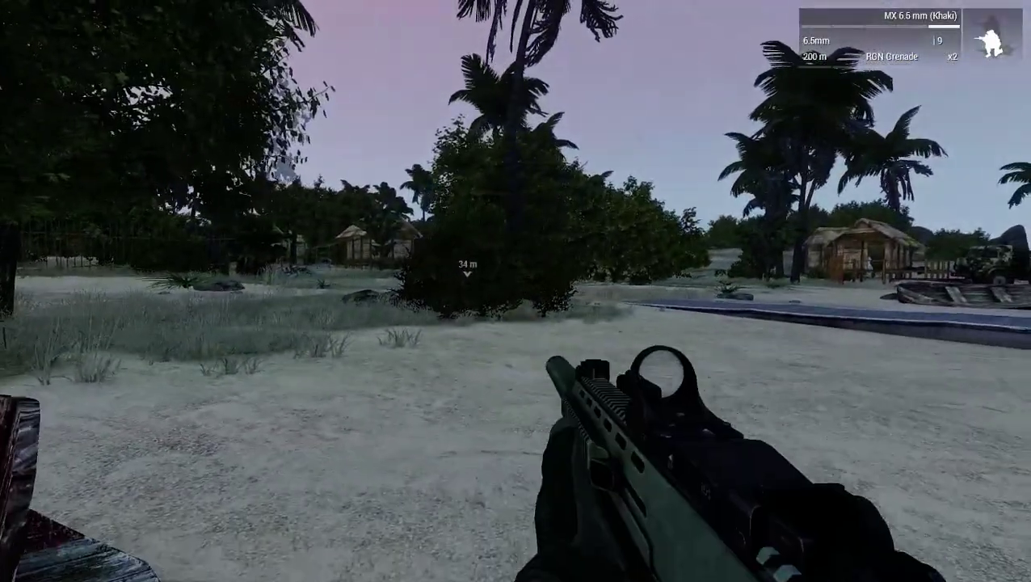
key(w)
key(w)
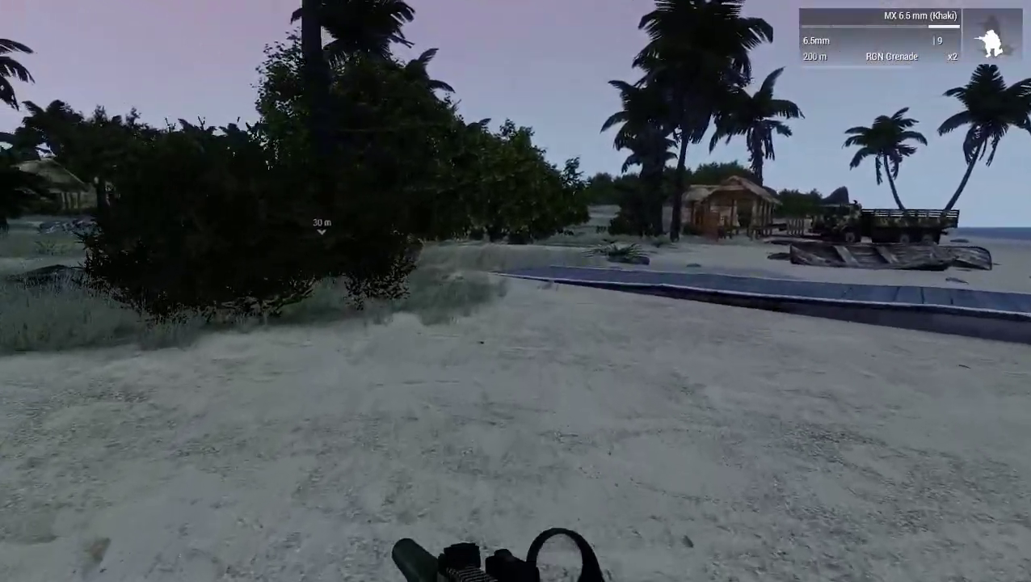
key(w)
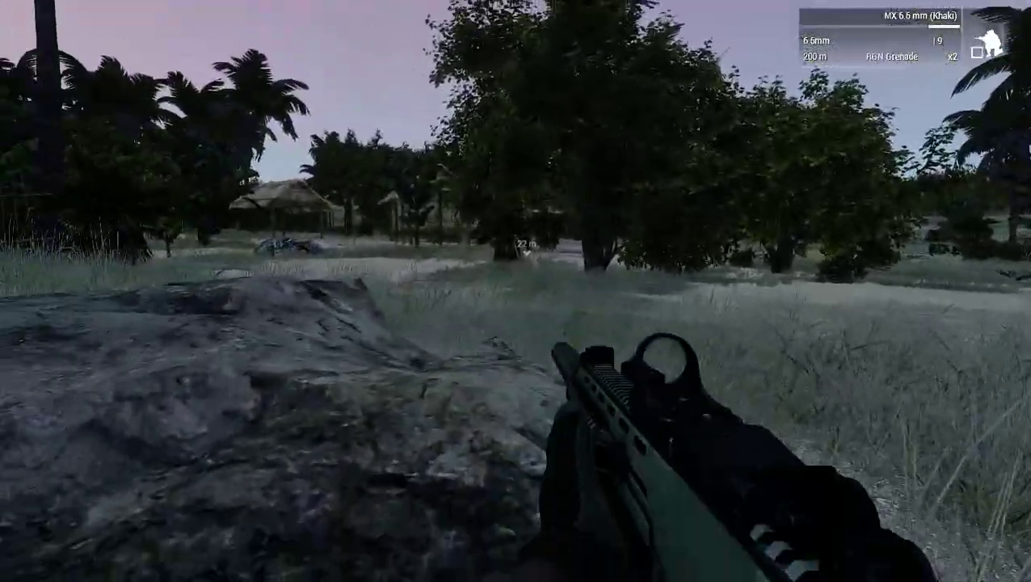
right_click(516, 291)
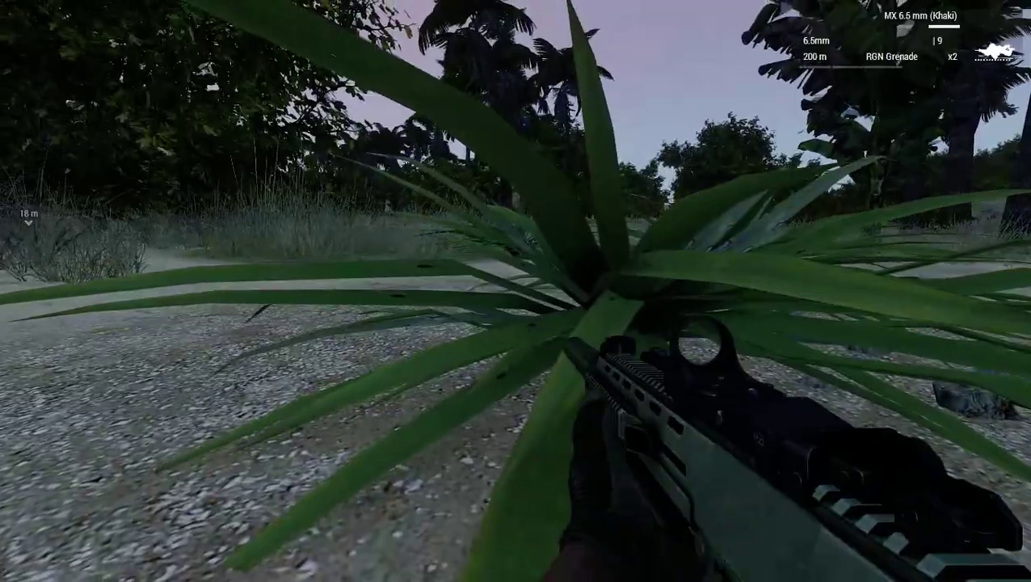
- Crawl prone past the long-leaved plant and over the gravel to the edge of the tall grass
key(w)
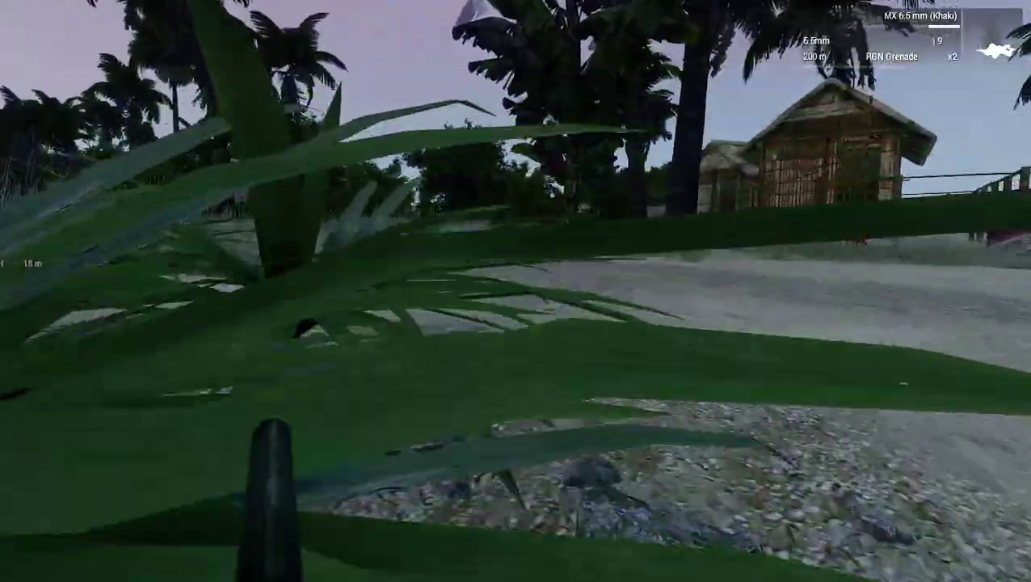
key(w)
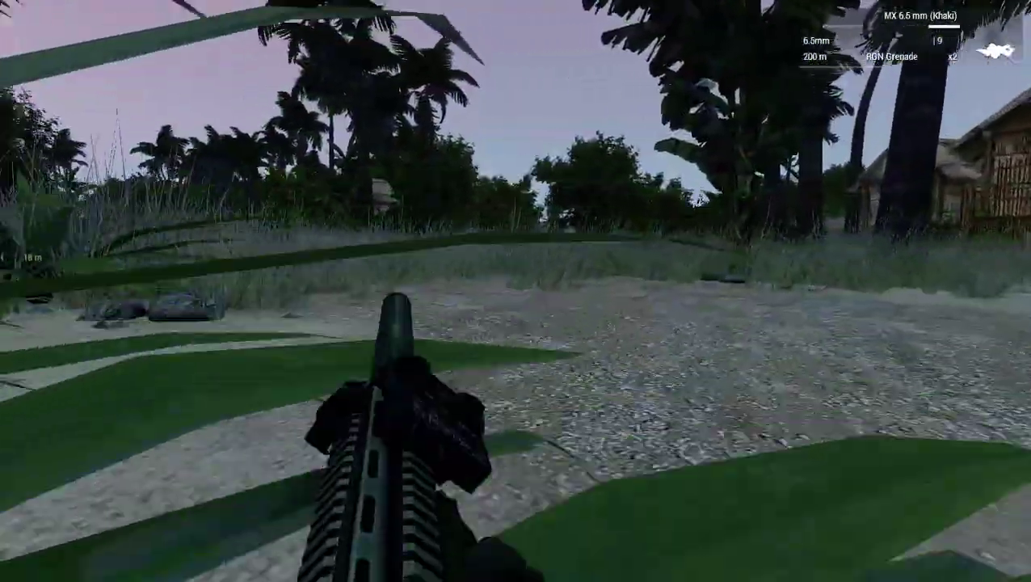
key(w)
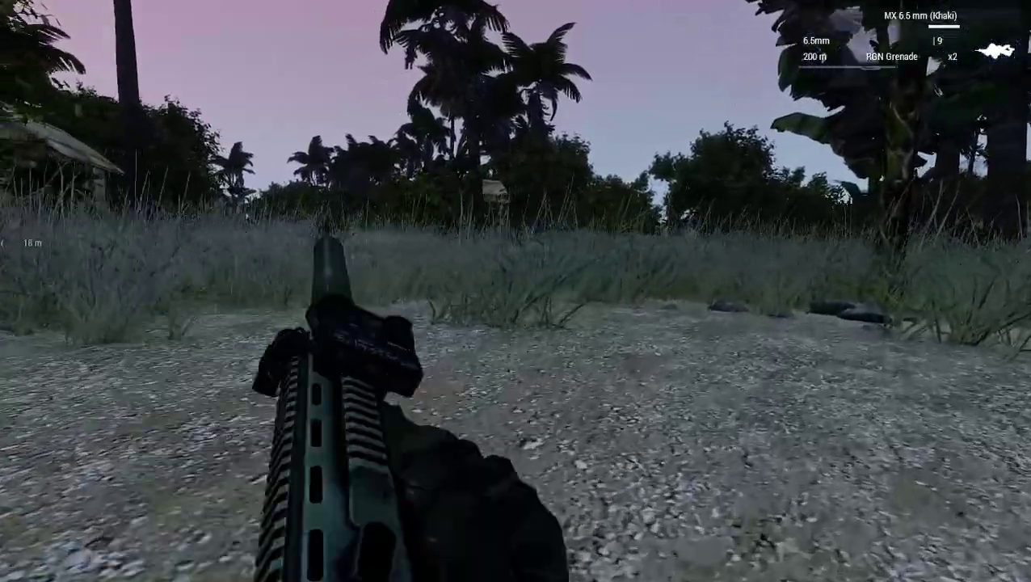
key(x)
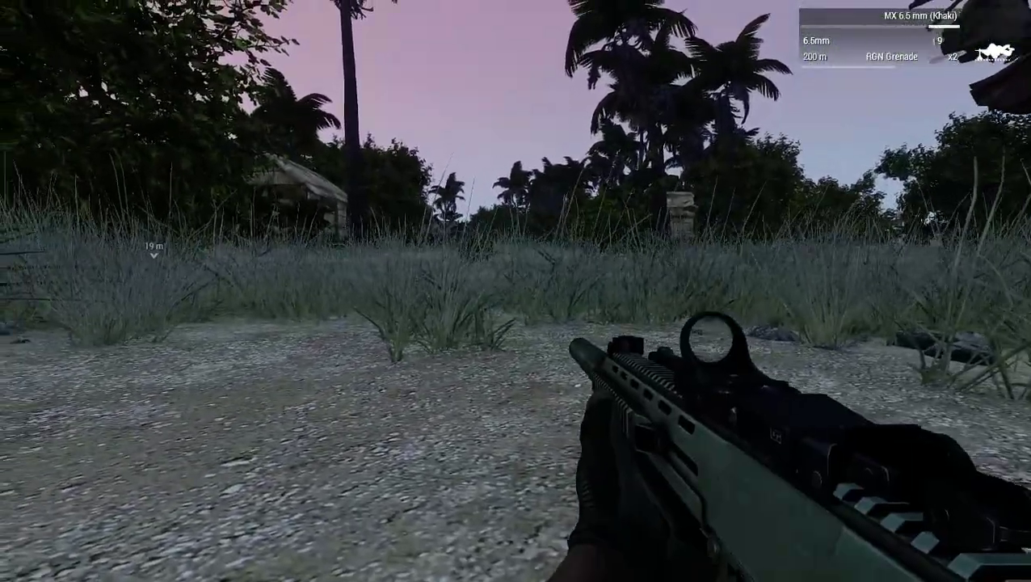
- Sight the rifle on the enemy rifleman beyond the tall grass and rise from prone to a crouch
right_click(516, 291)
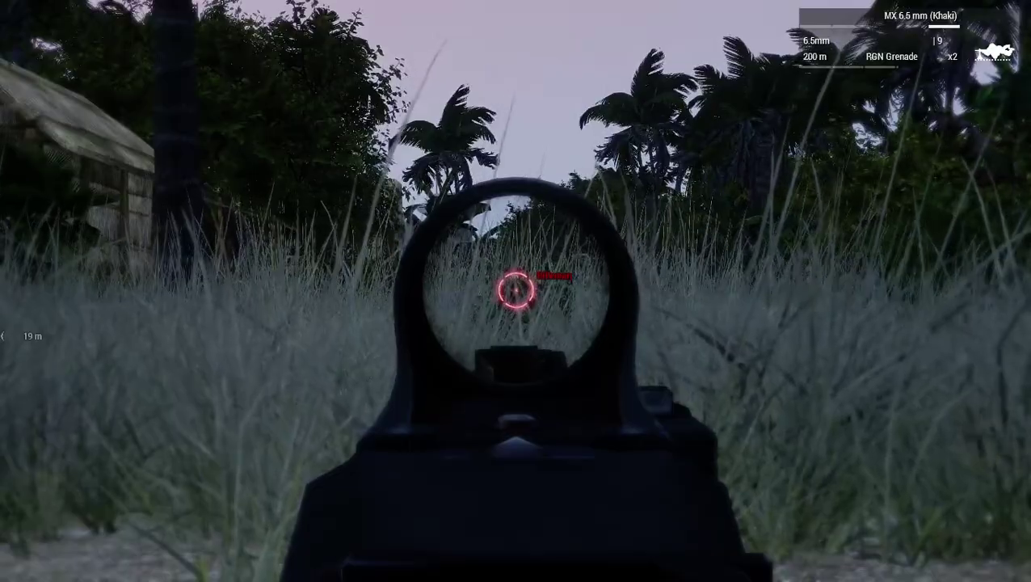
right_click(516, 291)
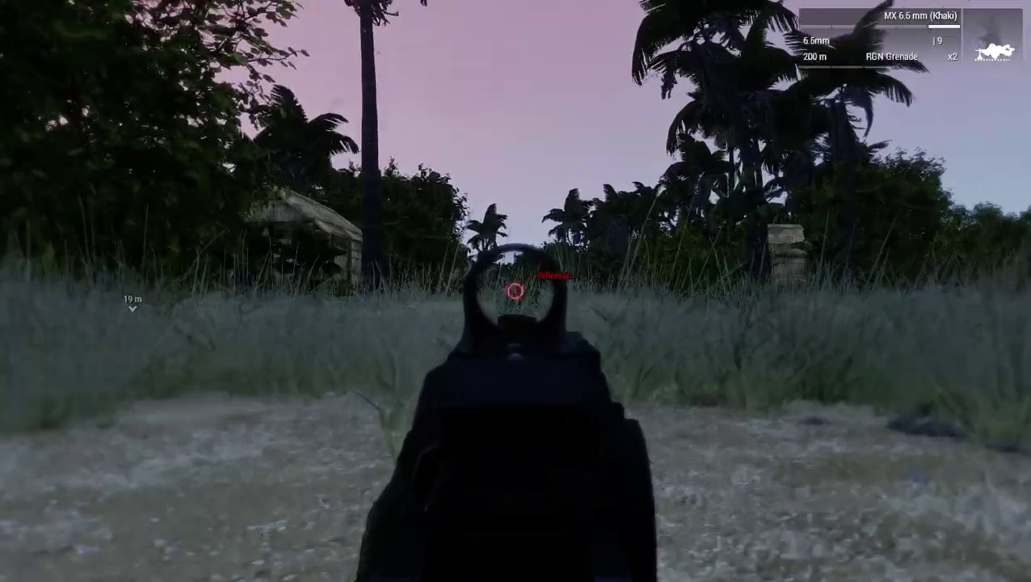
right_click(516, 291)
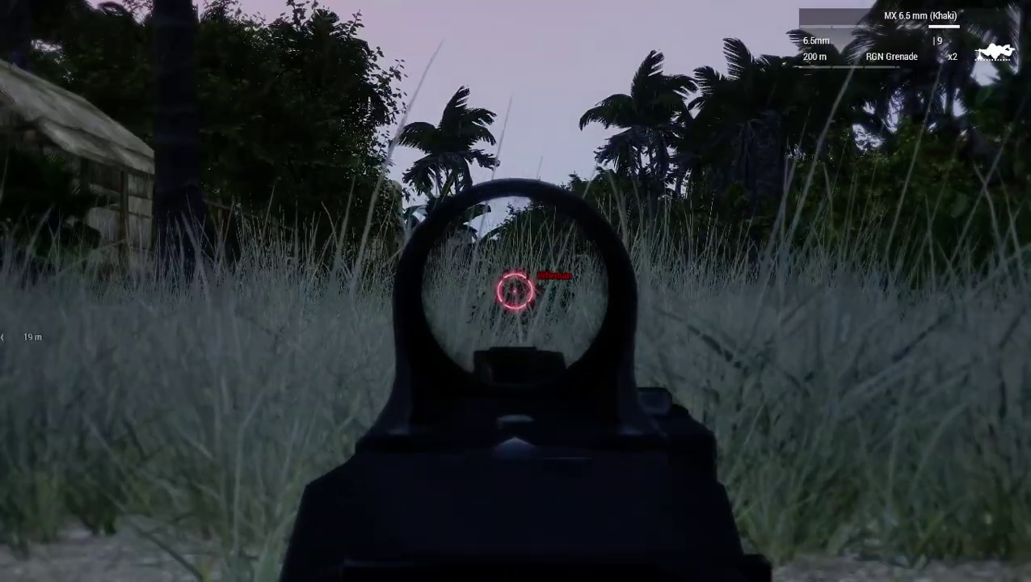
key(x)
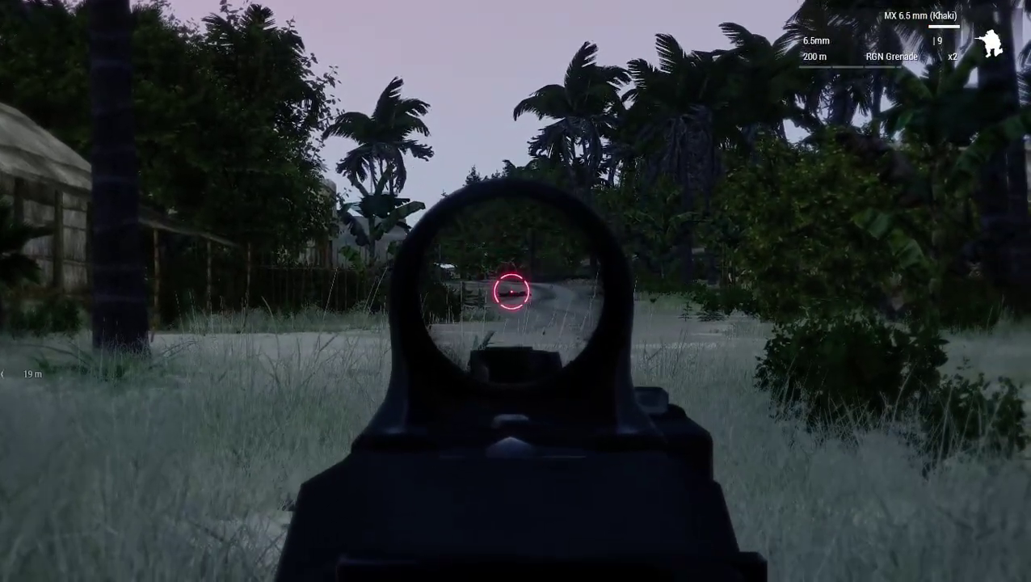
- Sidestep crouched through the grass to the palm trunk and aim past it at the enemy rifleman down the road
key(d)
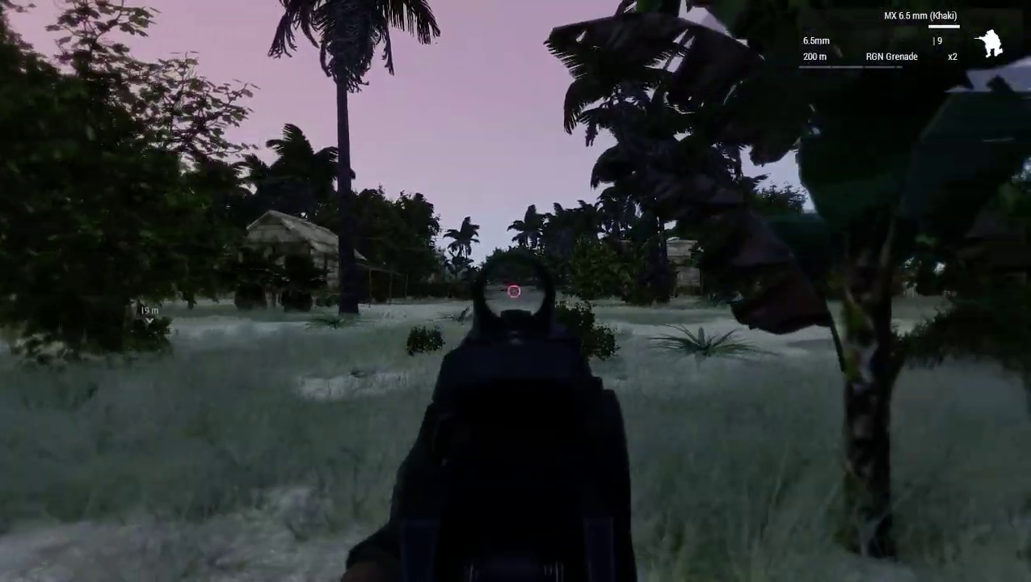
key(d)
key(d)
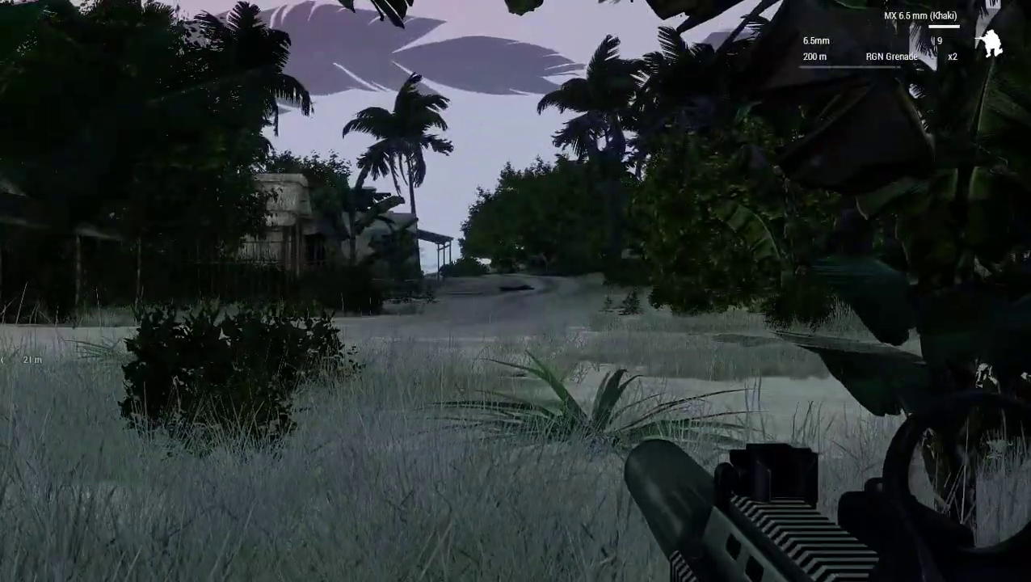
key(d)
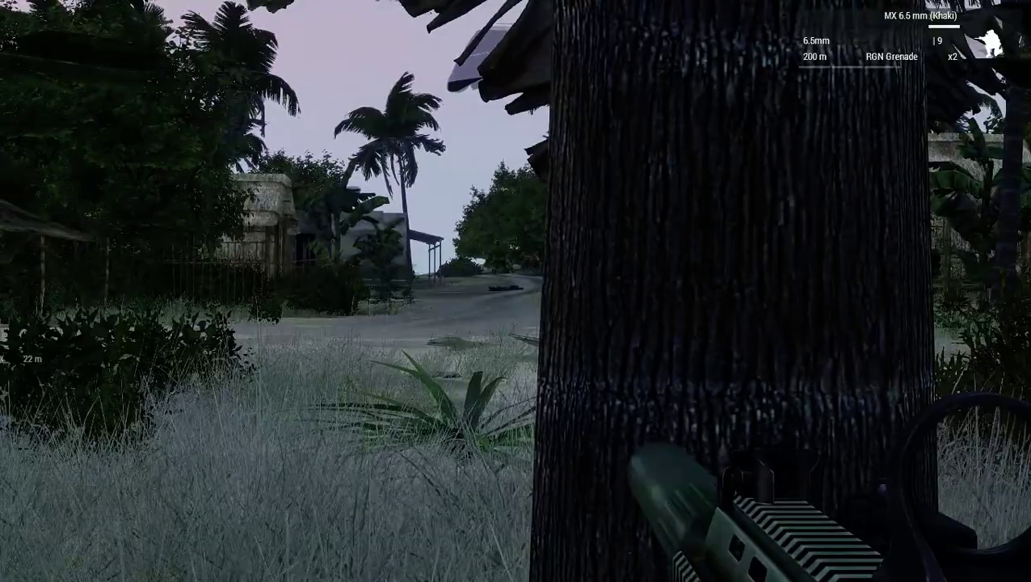
key(a)
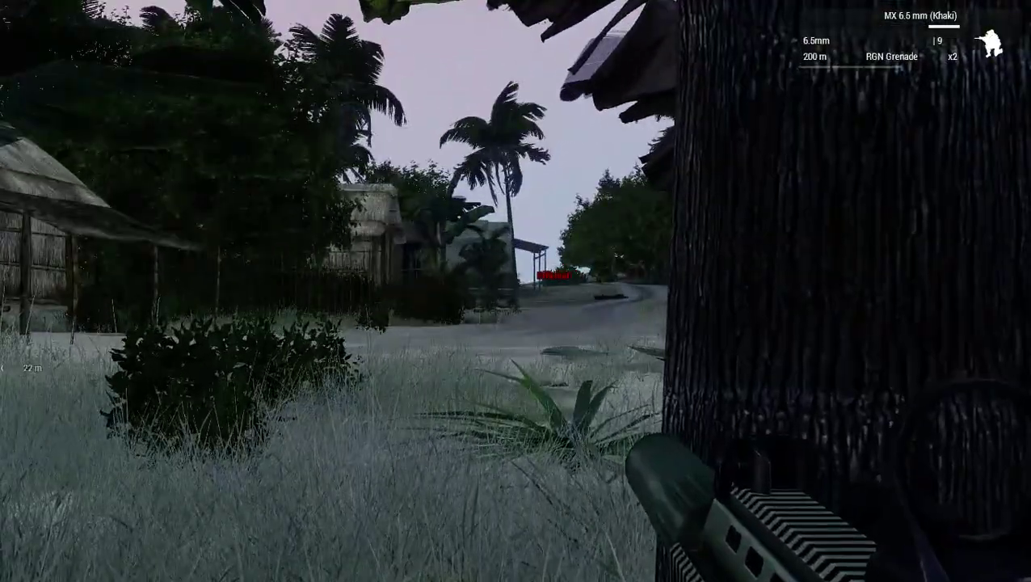
right_click(516, 290)
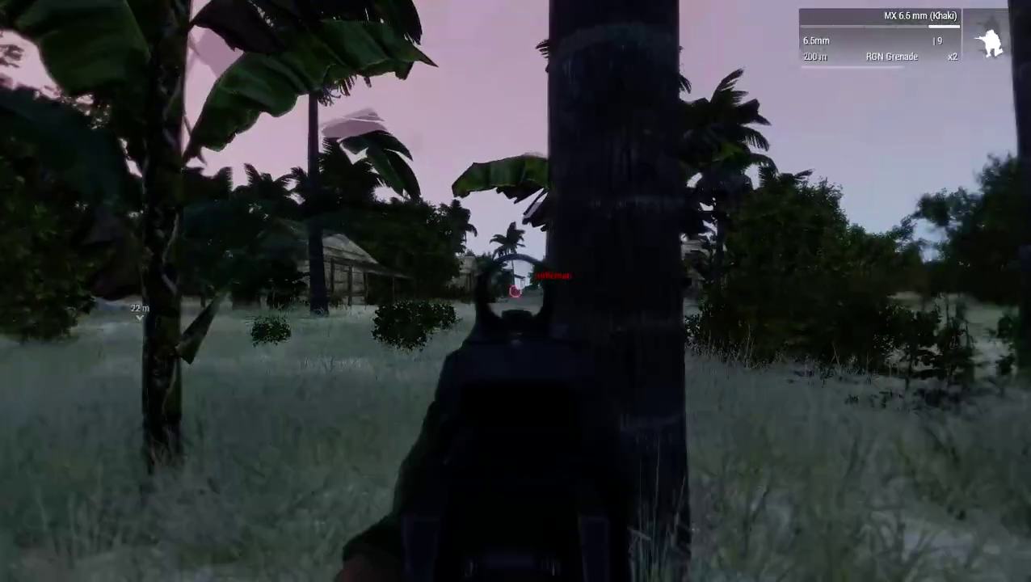
- Advance along the bamboo fence to the stilt hut, cross its wooden deck and enter the room holding the hostage
key(w)
key(q)
right_click(516, 291)
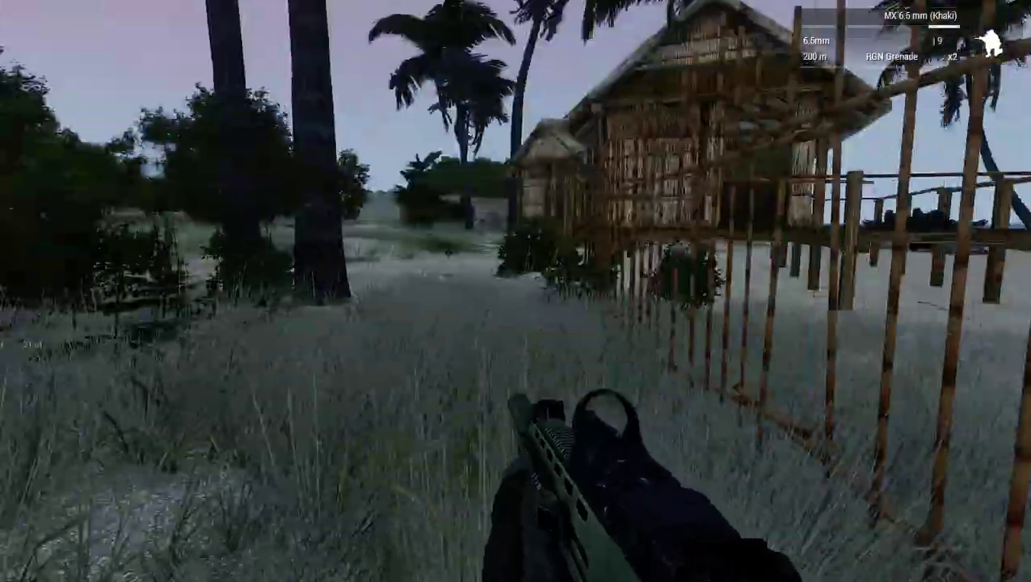
key(w)
key(w)
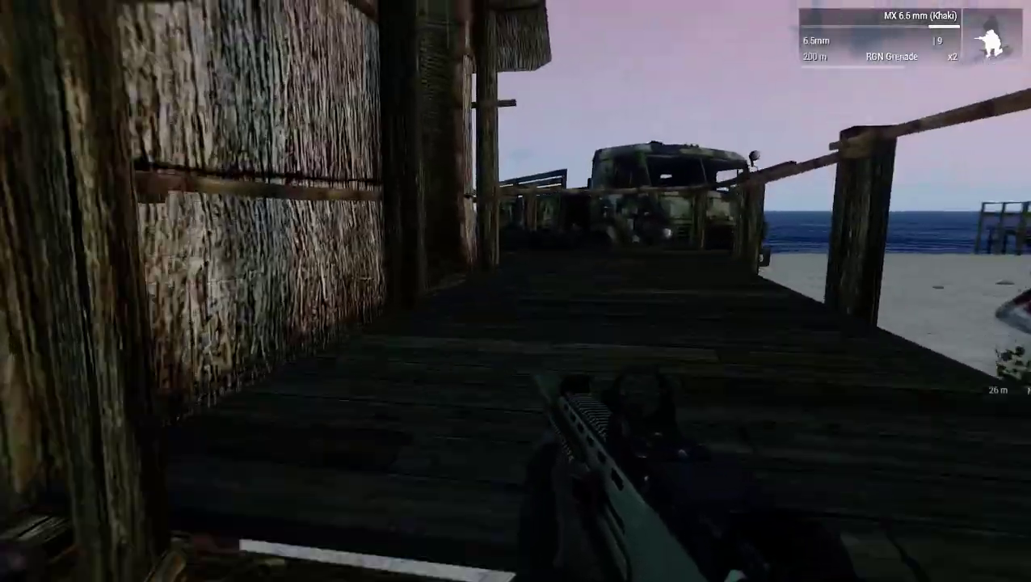
key(w)
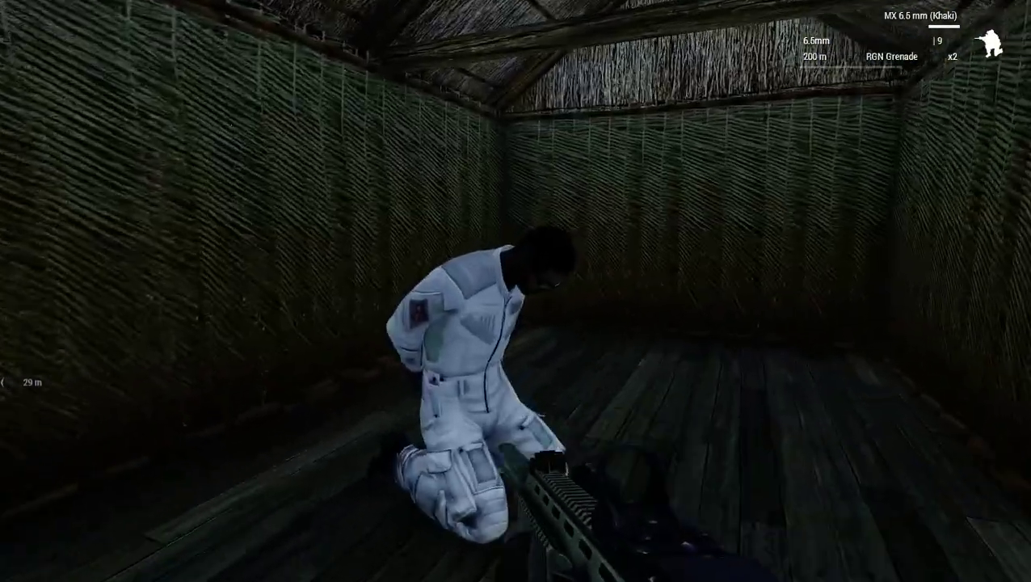
- Free the hostage, leave the hut across the deck and take cover by the palm tree in front of it
key(w)
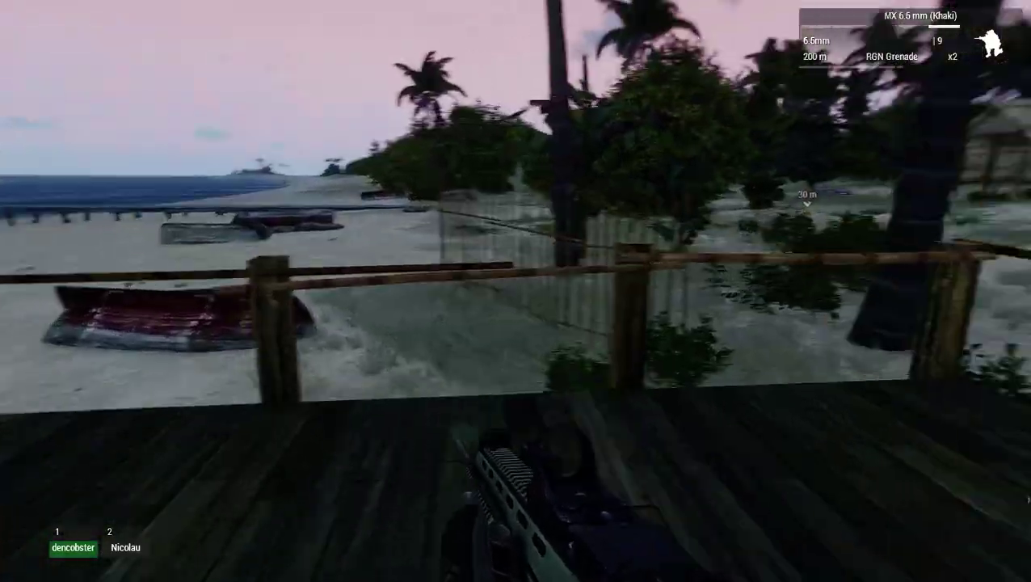
key(w)
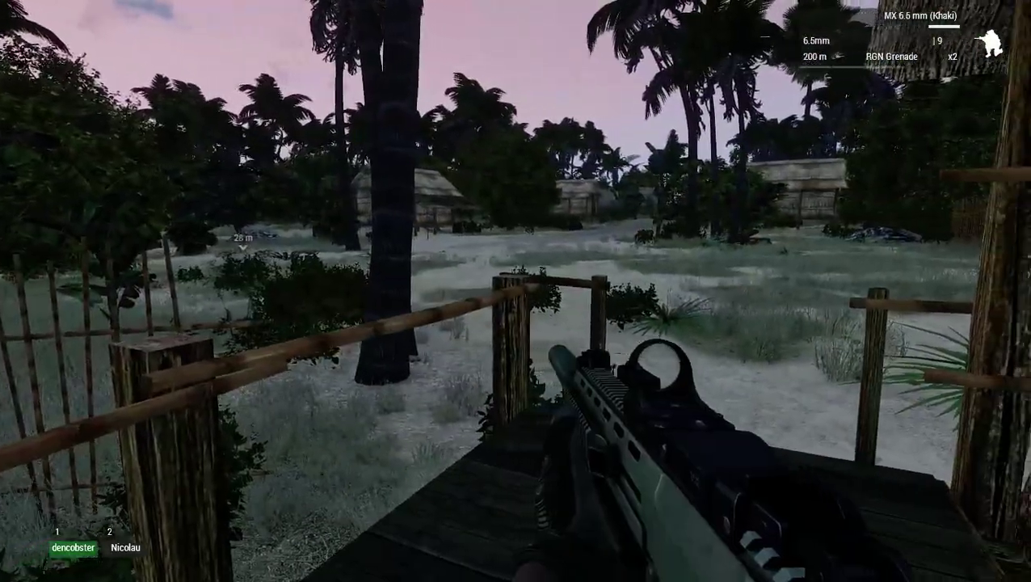
key(w)
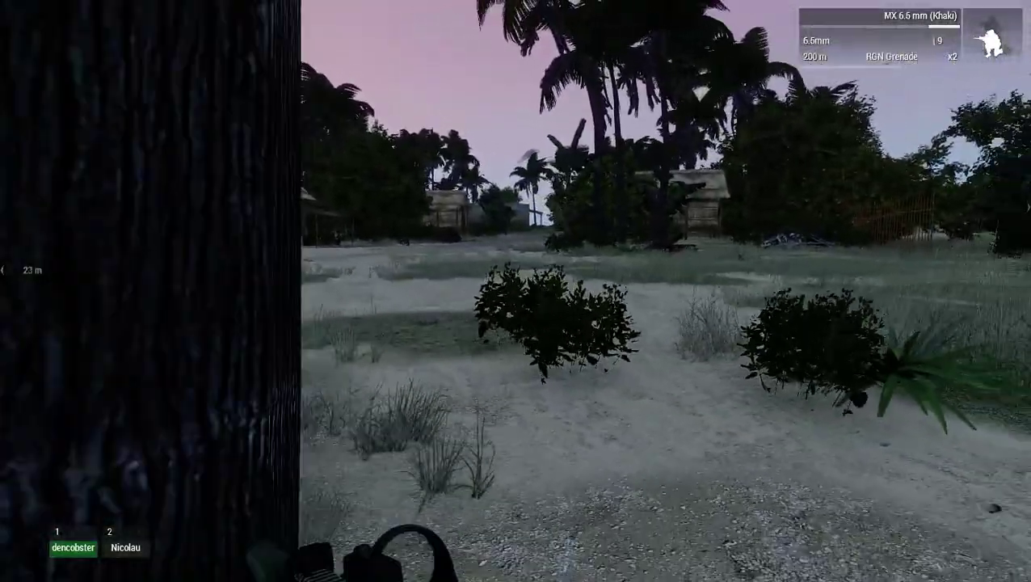
- Lean out from the palm trunk, aim at the enemy rifleman on the village road and fire
key(a)
right_click(515, 291)
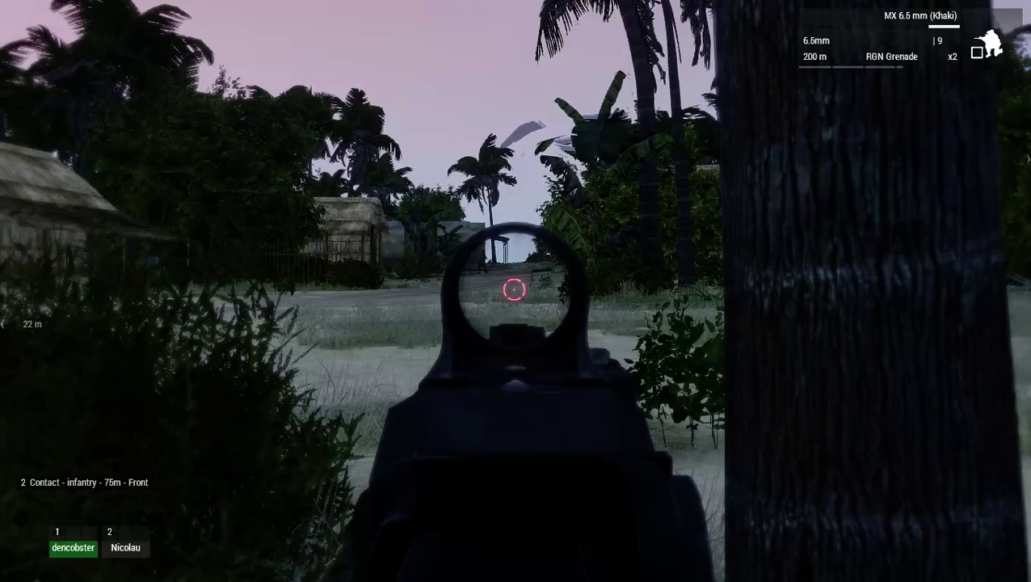
right_click(516, 291)
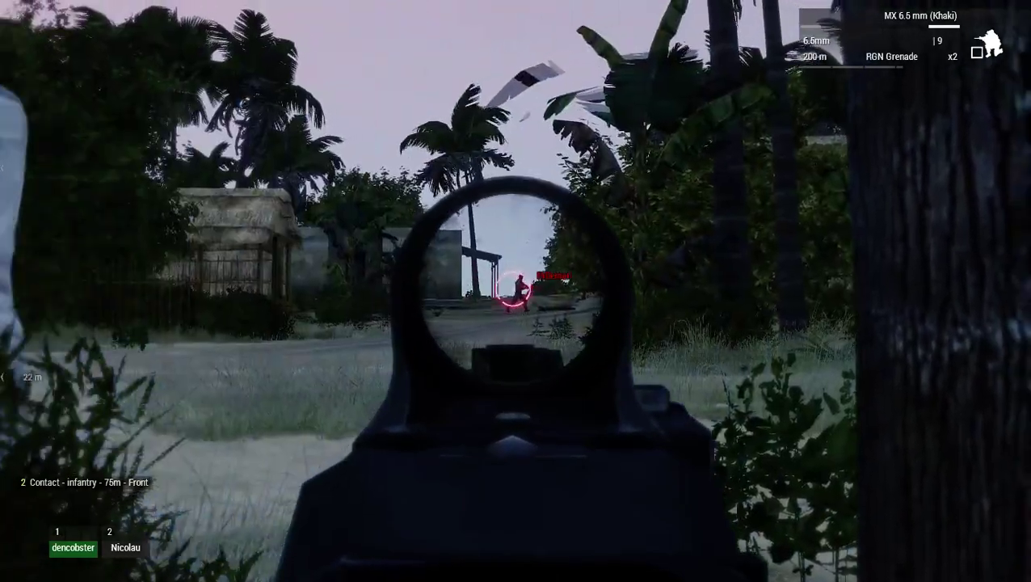
click(516, 291)
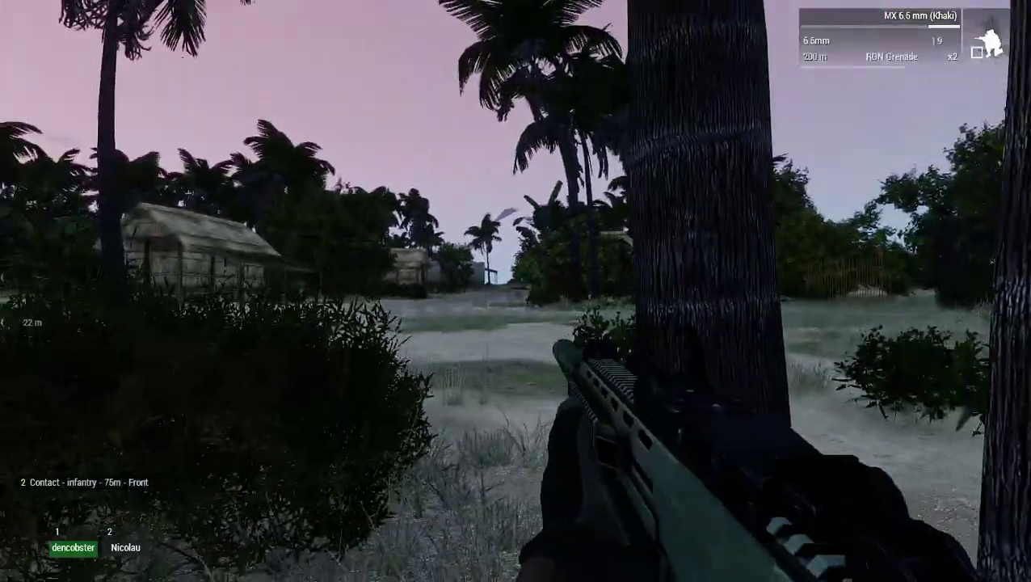
mouse_move(516, 291)
- Fall back through the grass and run along the beach past the red boat, away from the village
key(w)
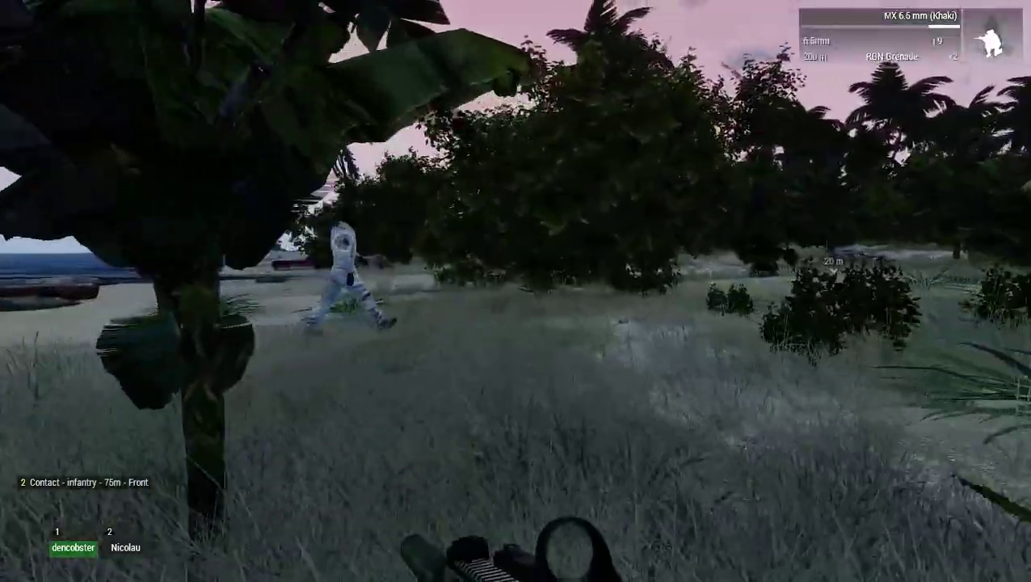
key(w)
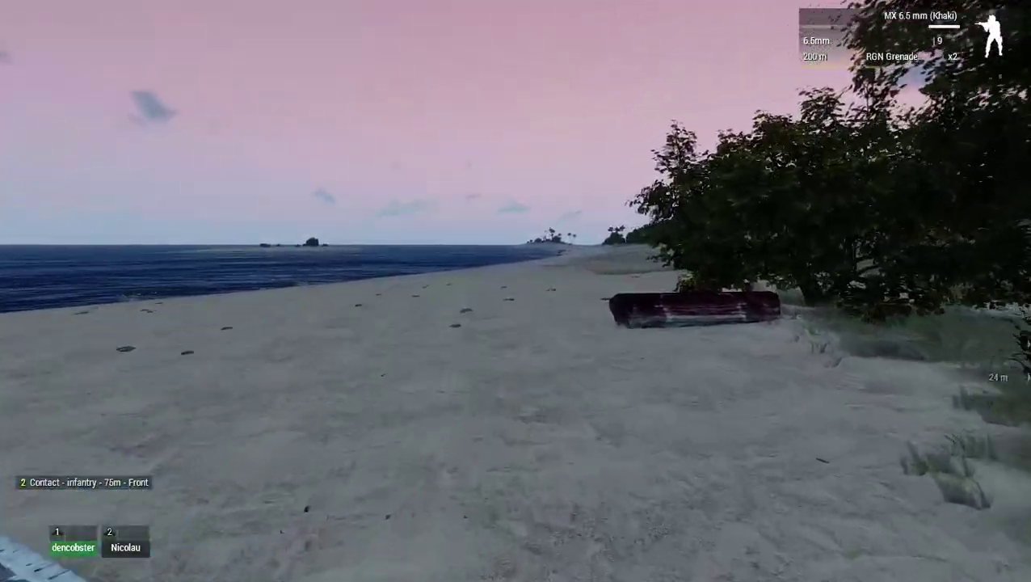
key(w)
key(w)
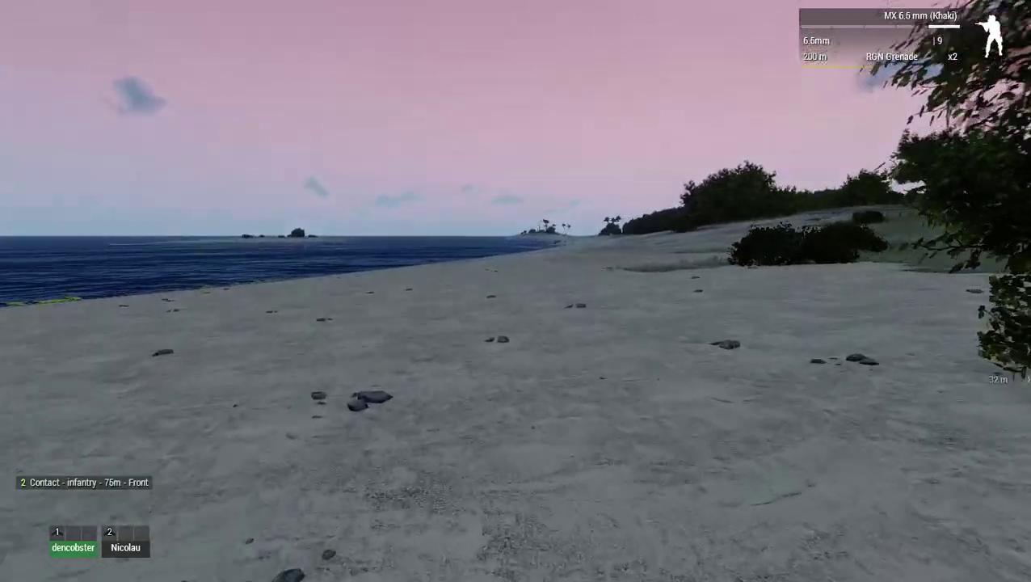
key(w)
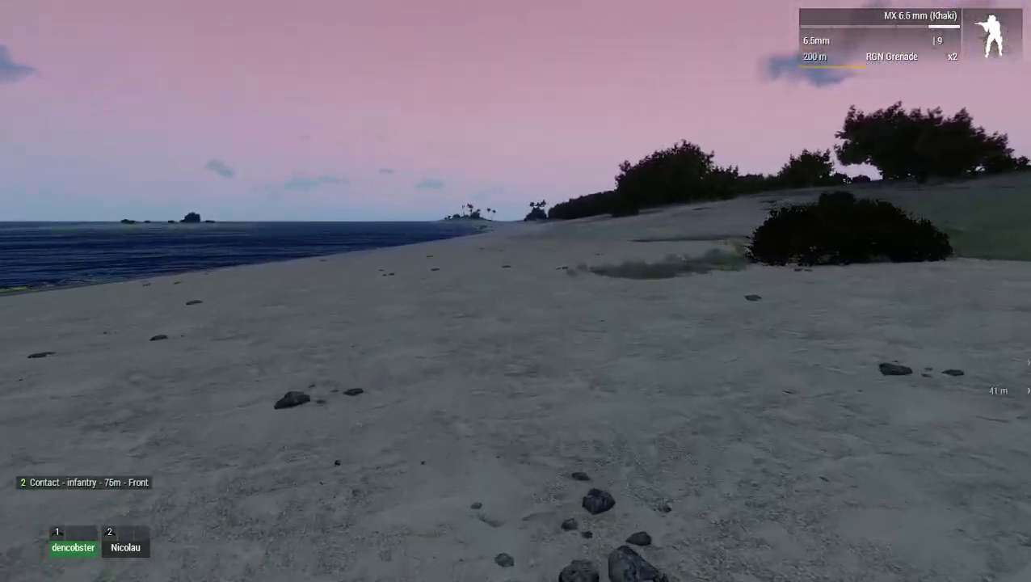
key(w)
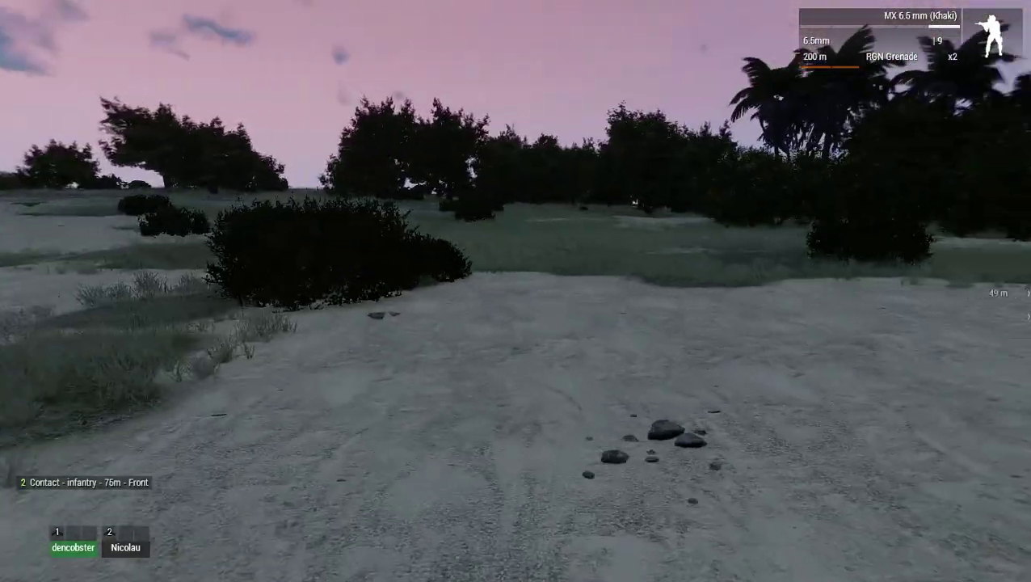
- Face back towards the village to check on the following hostage while moving along the sand to the low bushes
key(a)
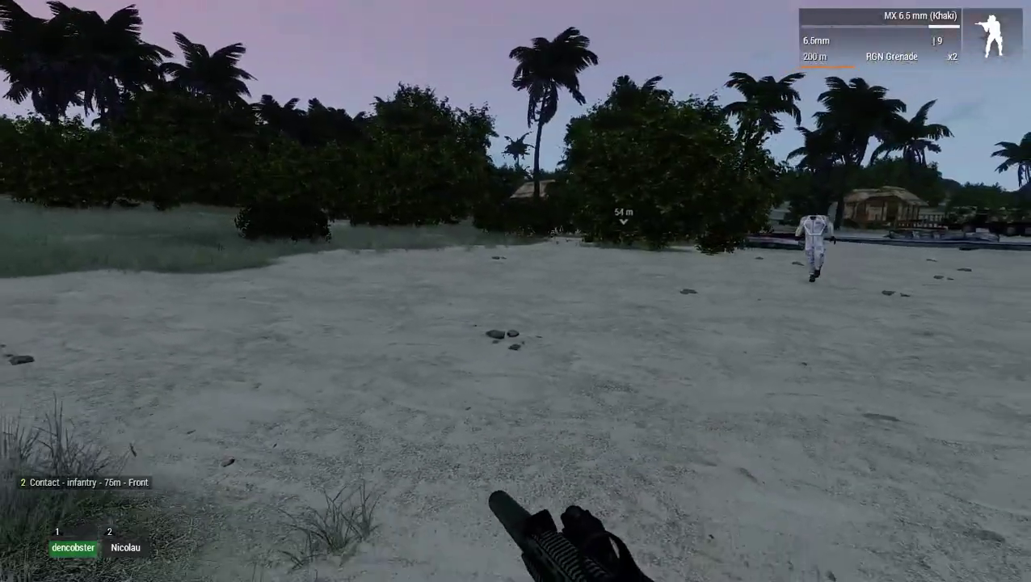
key(s)
key(a)
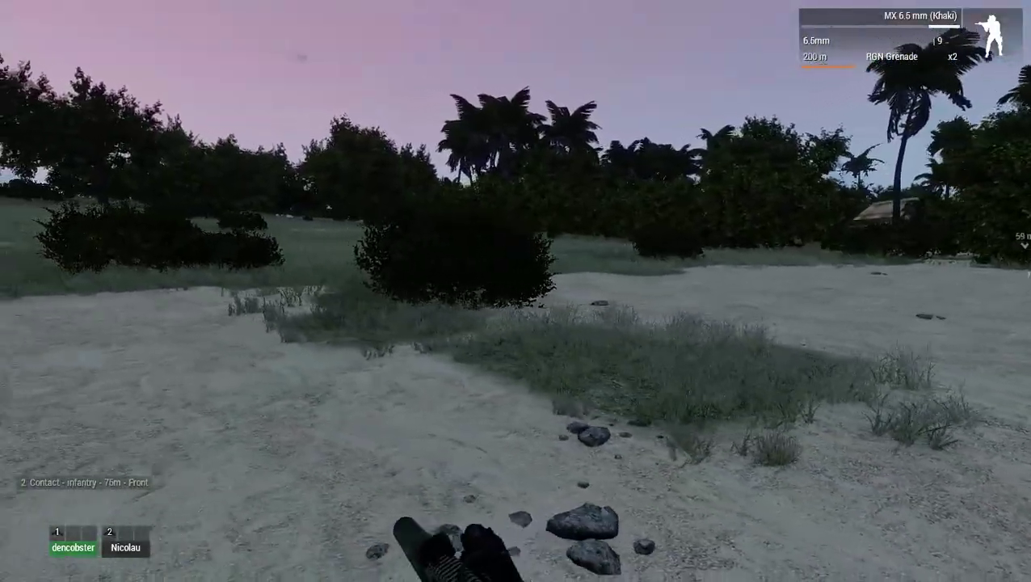
key(w)
- Open the map and order the freed hostage to move to the western tip of the peninsula
key(m)
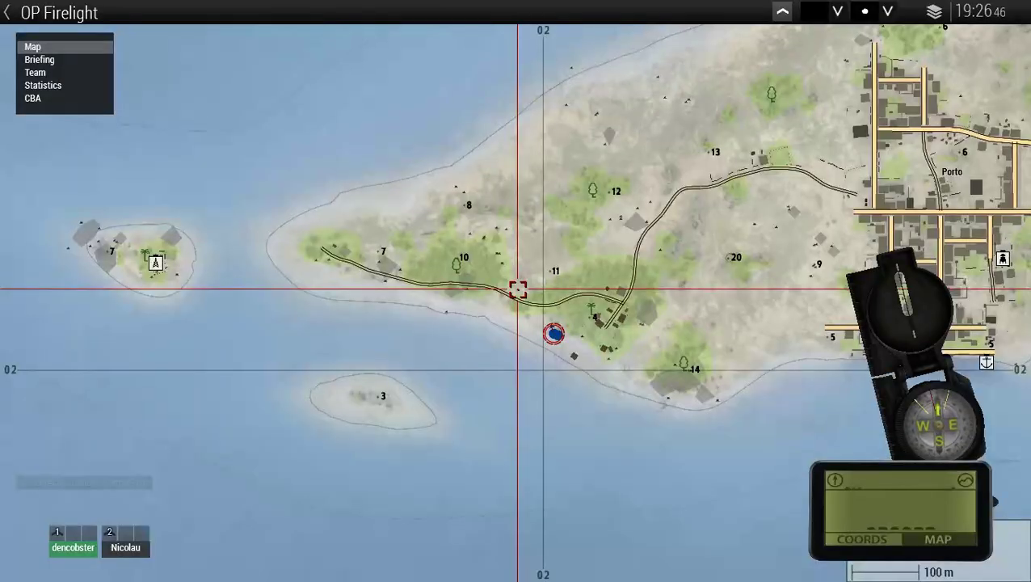
key(F2)
click(342, 253)
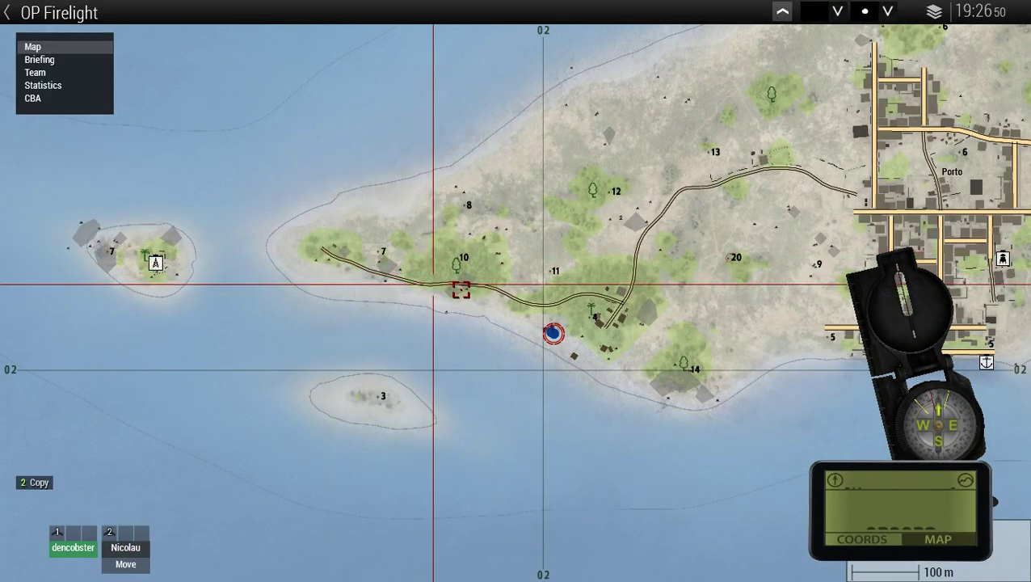
- Leave the map and move crouched across the sand into cover beside the large bush, keeping the village in view
key(m)
key(w)
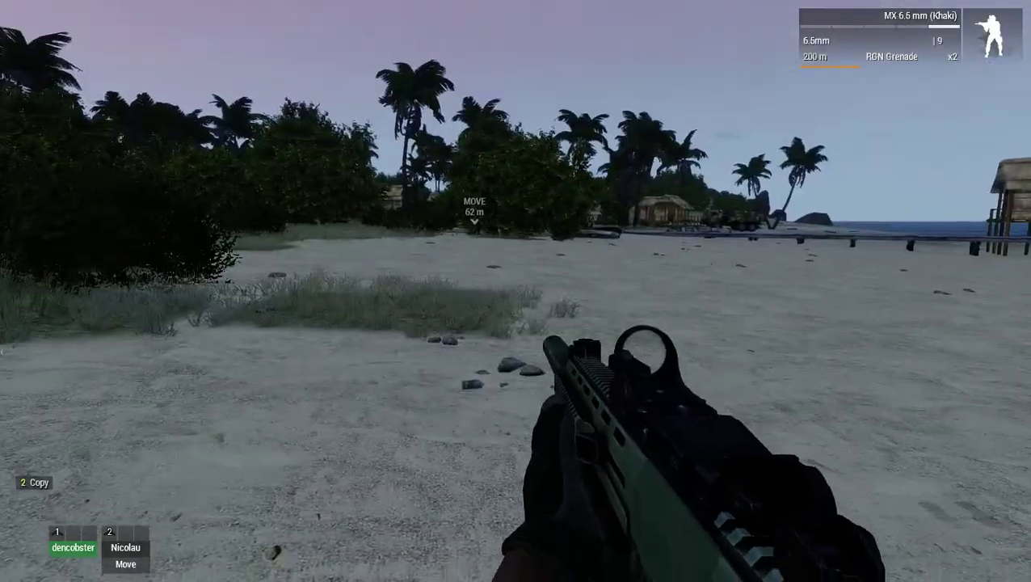
key(x)
right_click(516, 291)
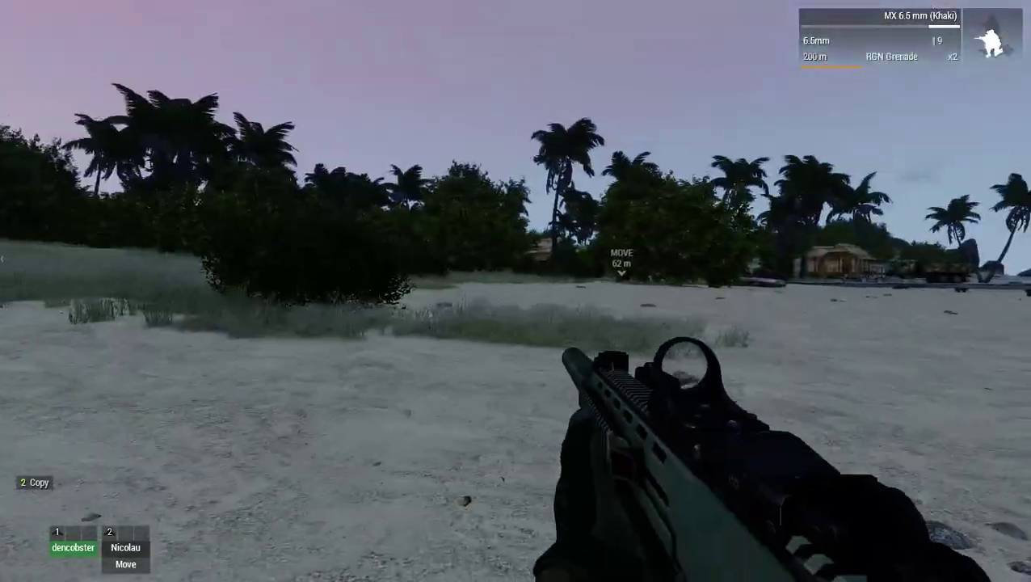
key(w)
key(a)
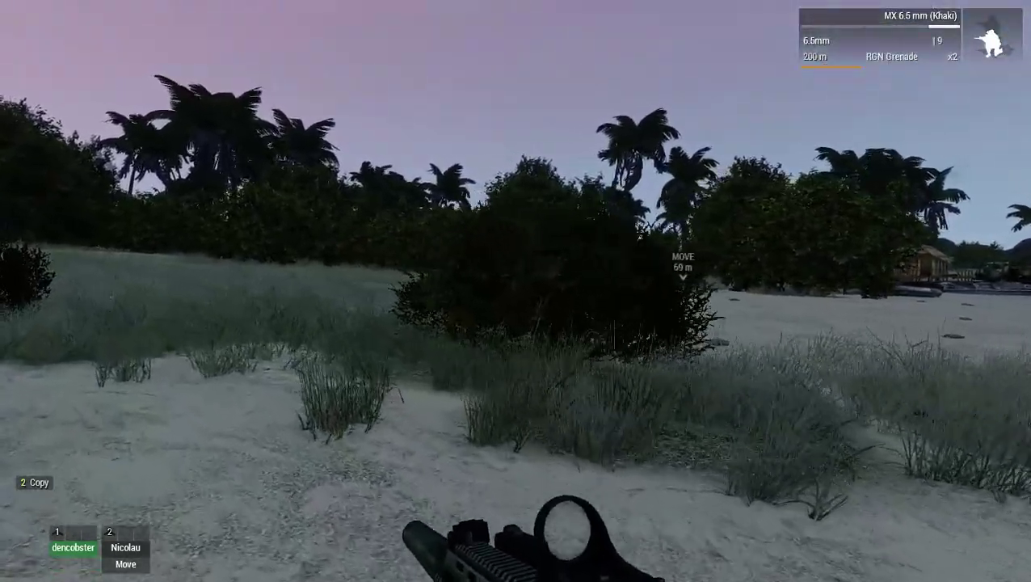
key(w)
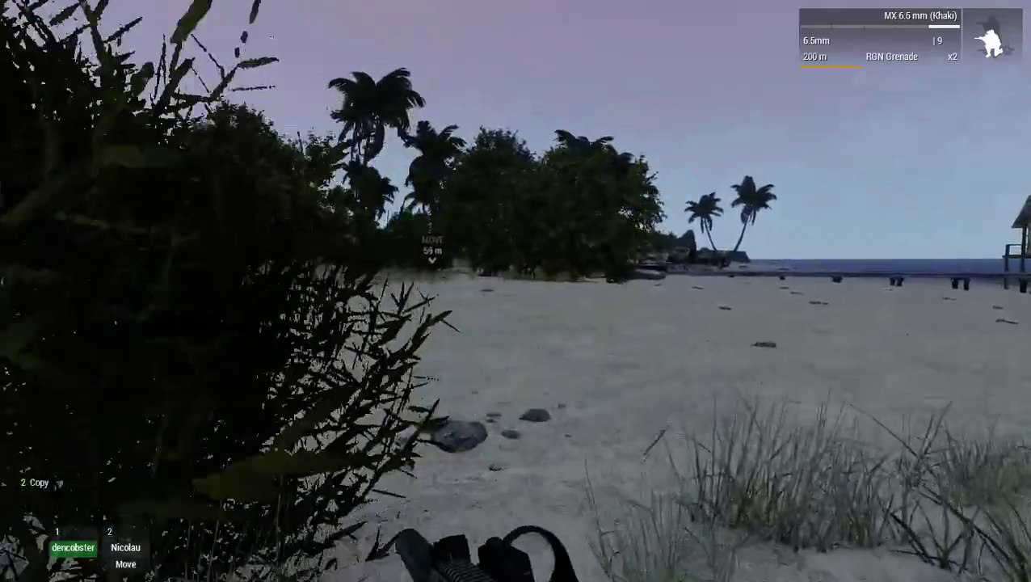
right_click(515, 291)
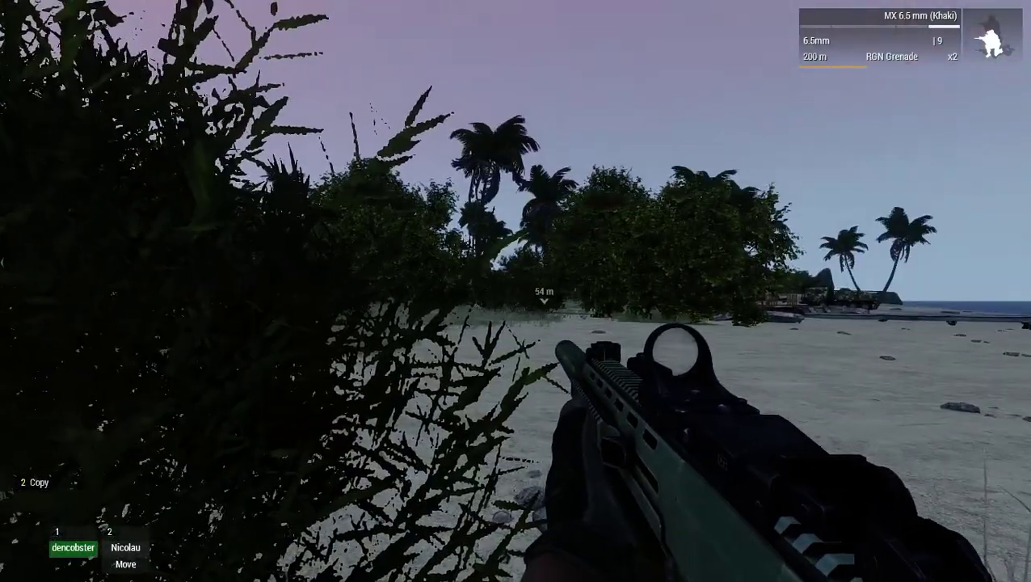
key(w)
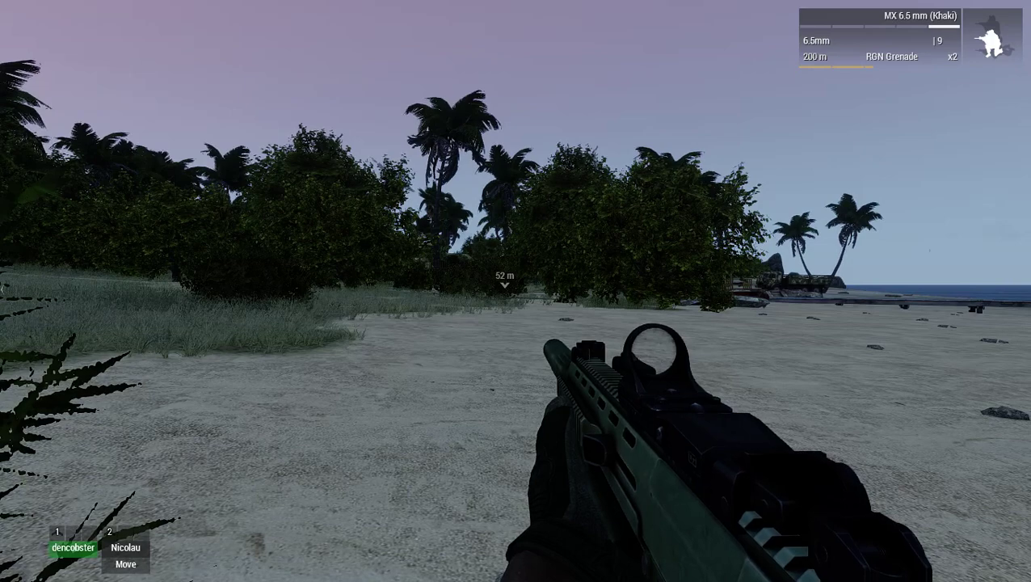
- Switch to the pistol and check the hostage's progress towards the western tip of the peninsula on the map
key(semicolon)
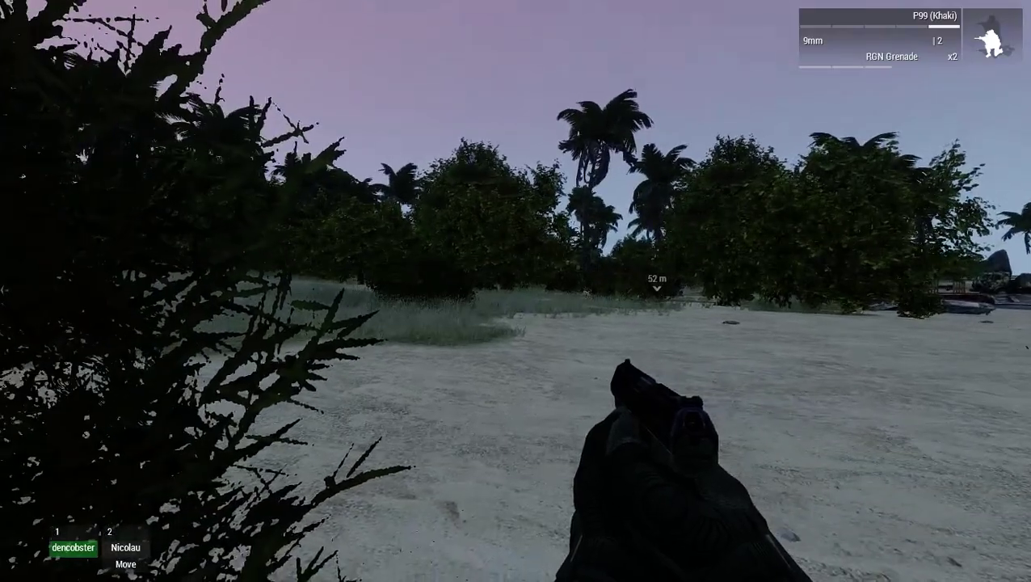
key(m)
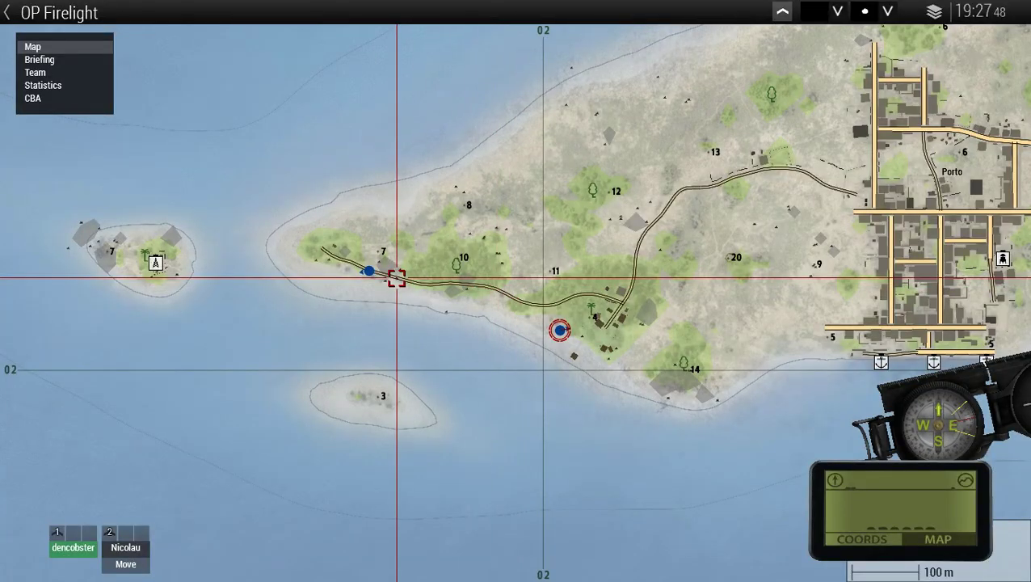
key(m)
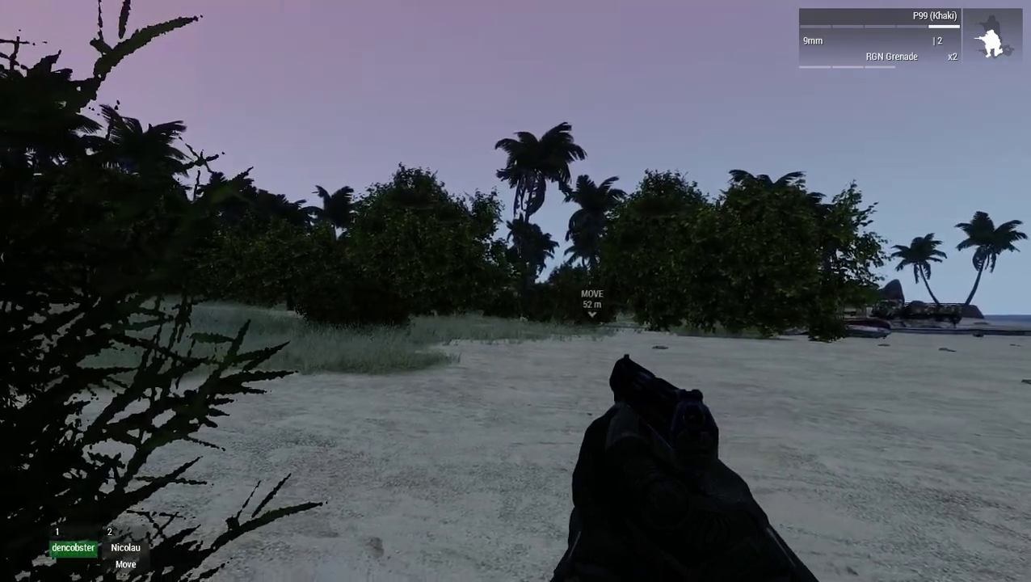
- Move crouched from the bush inland through the tall grass, re-equipping the MX 6.5 mm rifle on the way
key(w)
key(w)
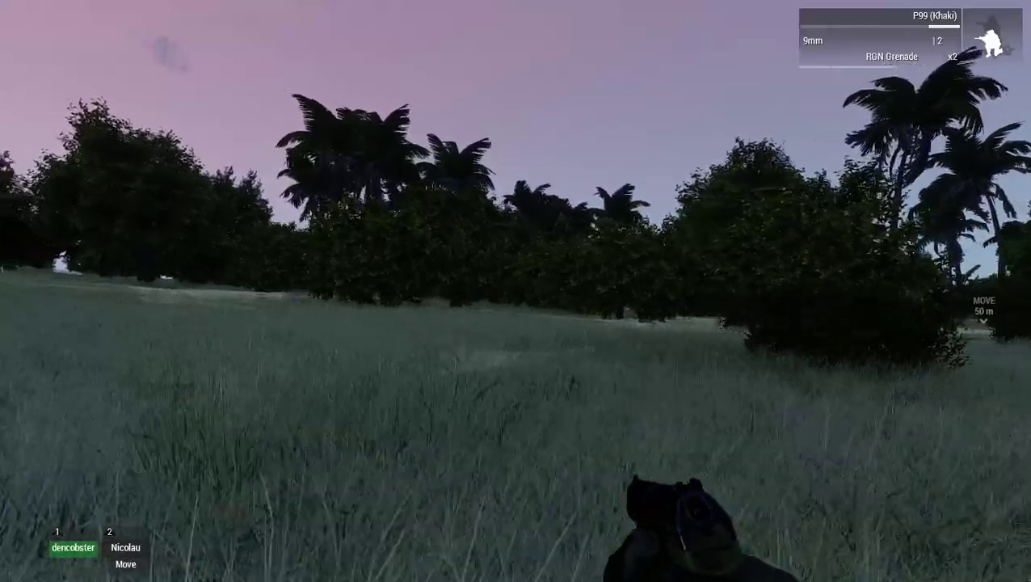
key(1)
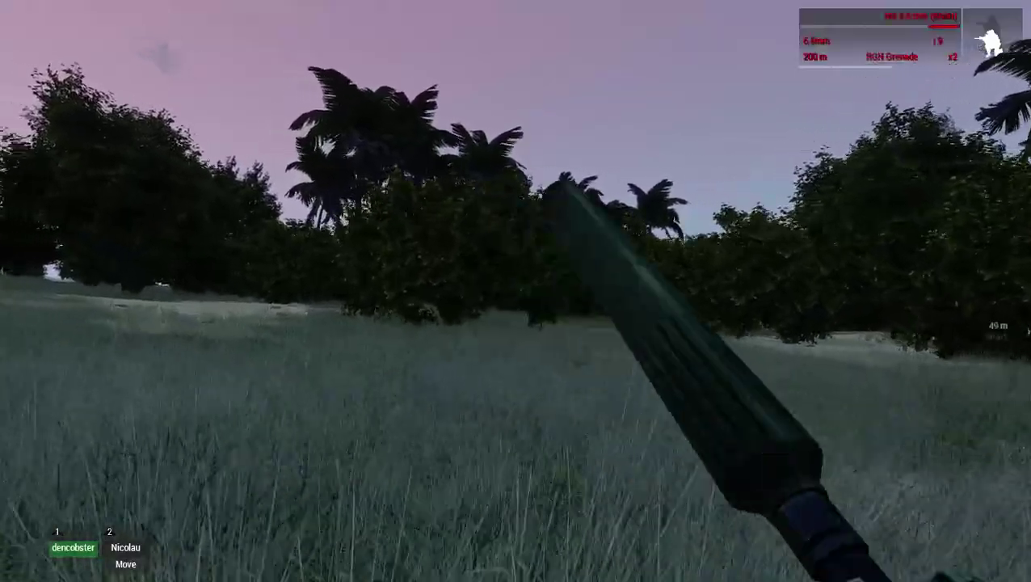
key(w)
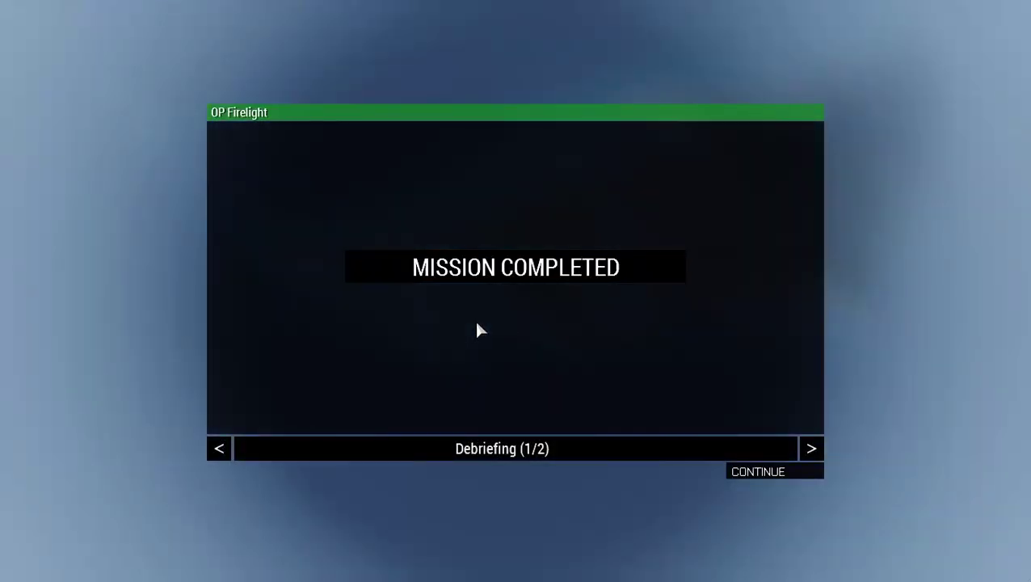
- Review the mission statistics page of the debriefing and return to the scenario editor, viewing the village and pier
click(812, 450)
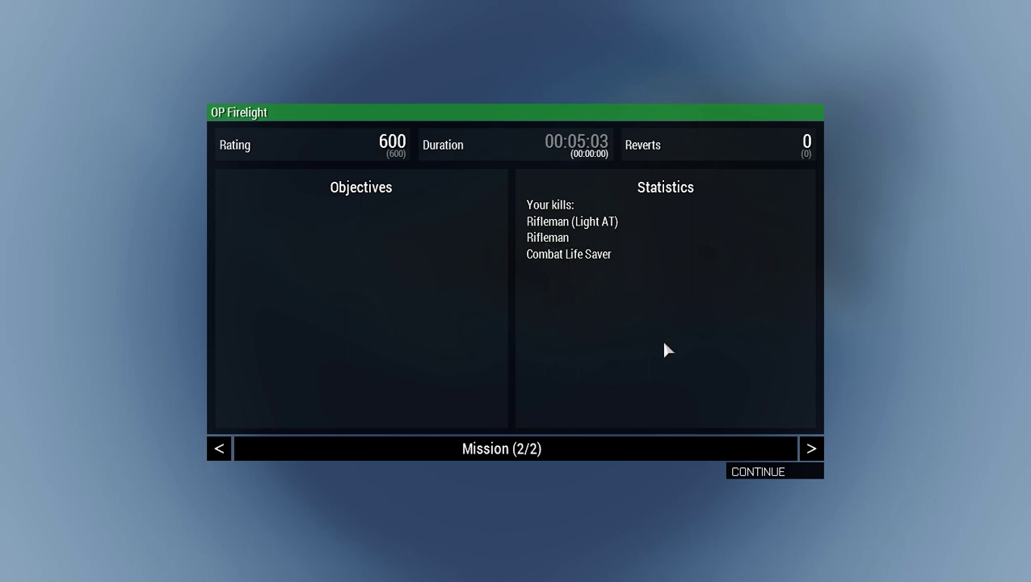
click(796, 469)
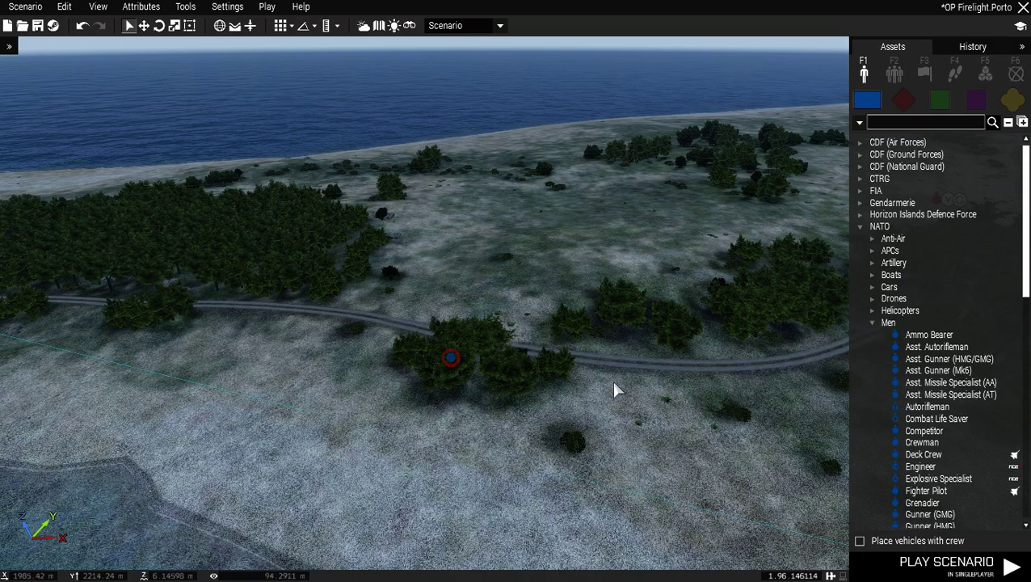
right_drag(614, 382, 657, 379)
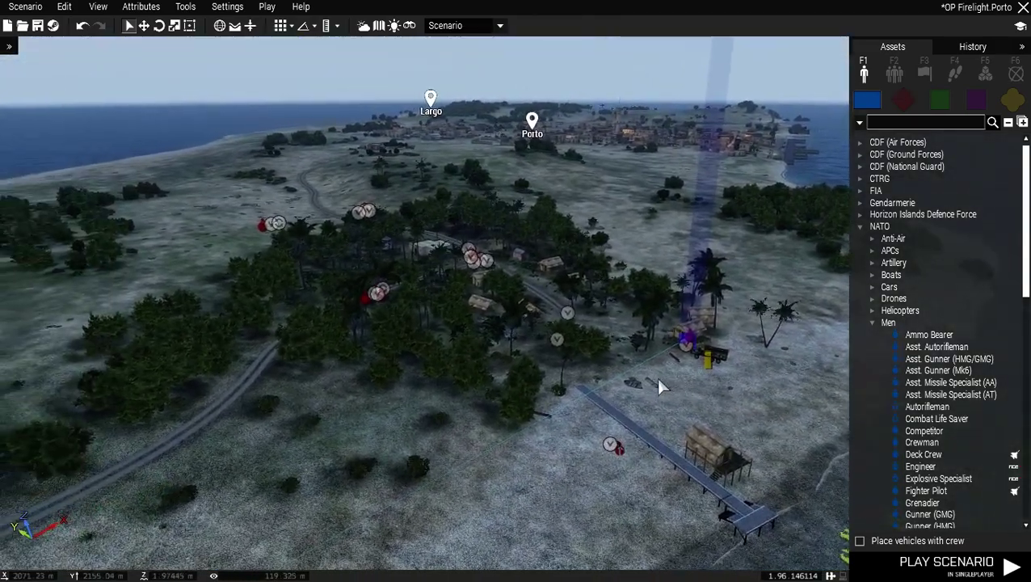